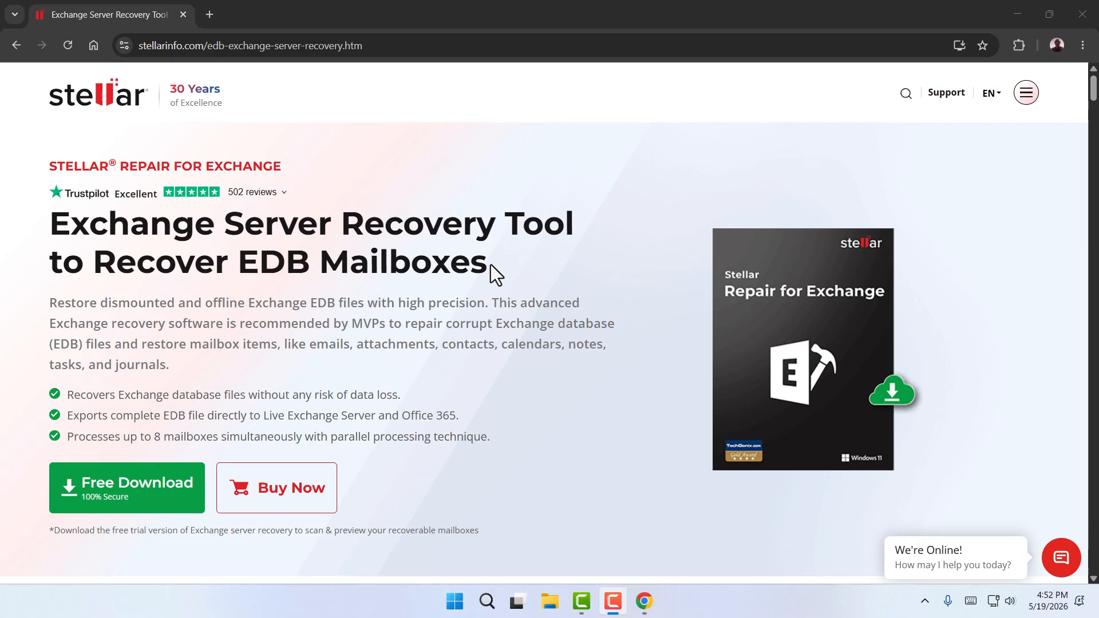
left_click_drag(490, 264, 33, 225)
left_click(25, 226)
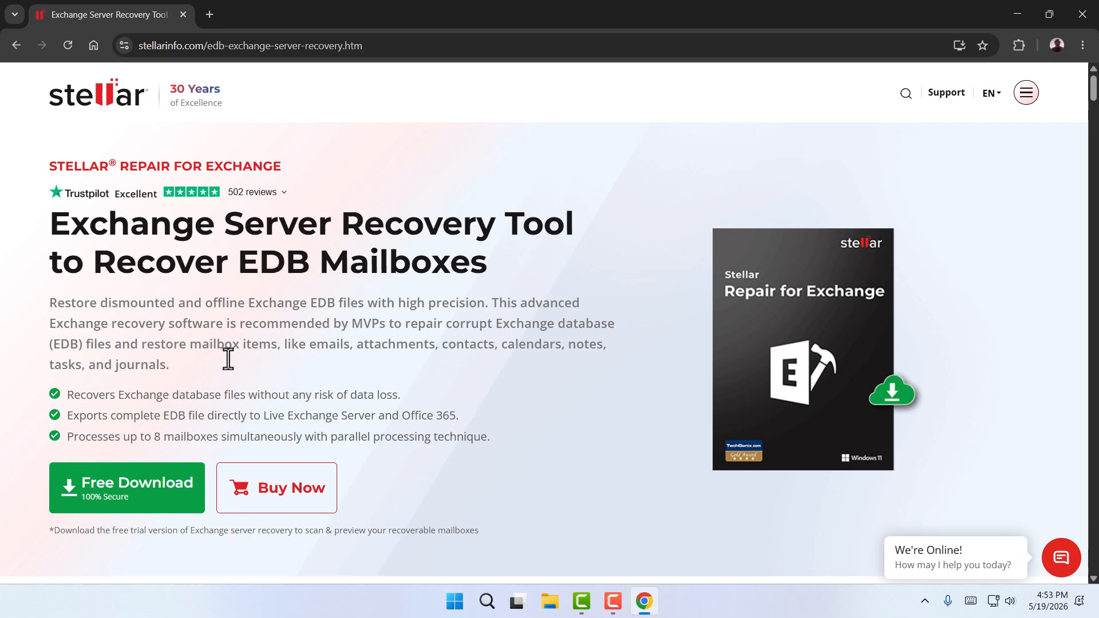
Download the free trial installer StellarRepairforExchange.exe to the Downloads folder and minimize the browser
left_click(140, 490)
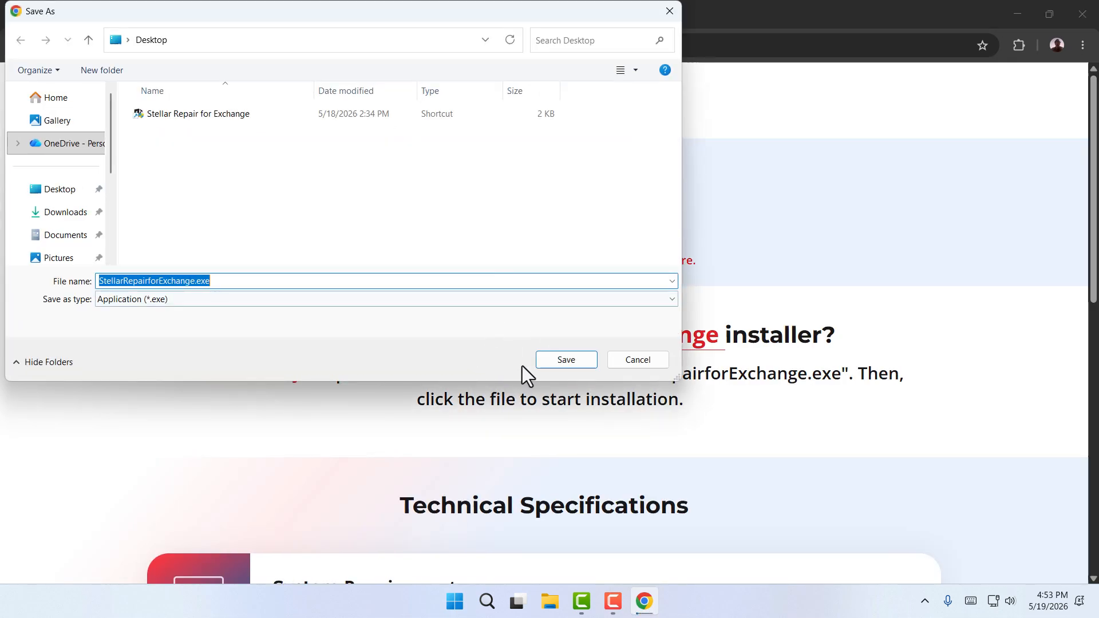
left_click(64, 212)
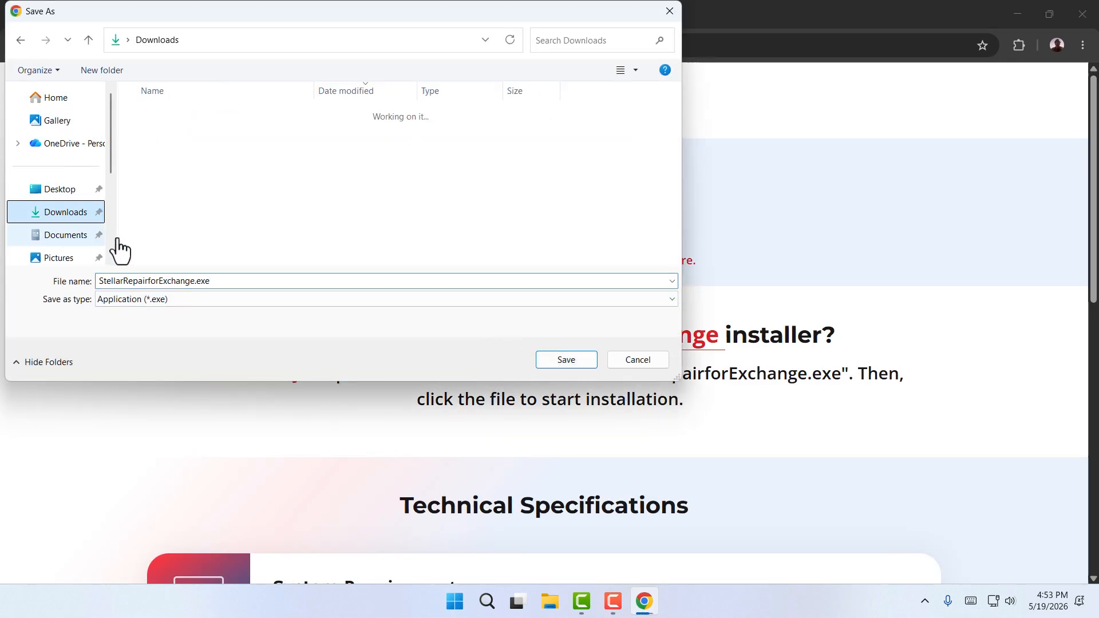
left_click(571, 364)
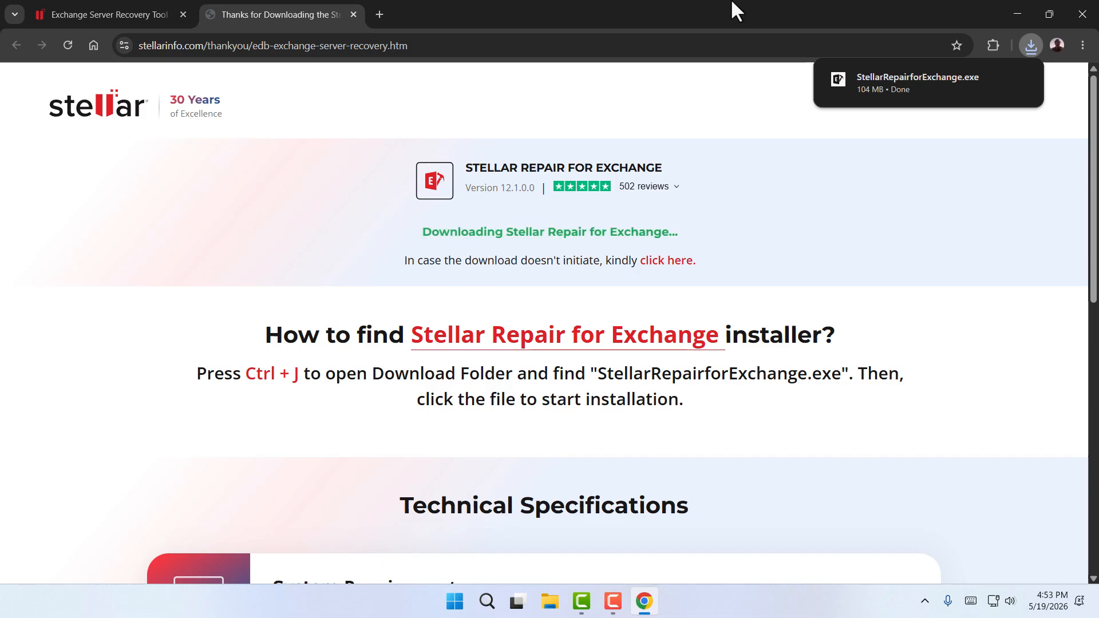
left_click(1008, 6)
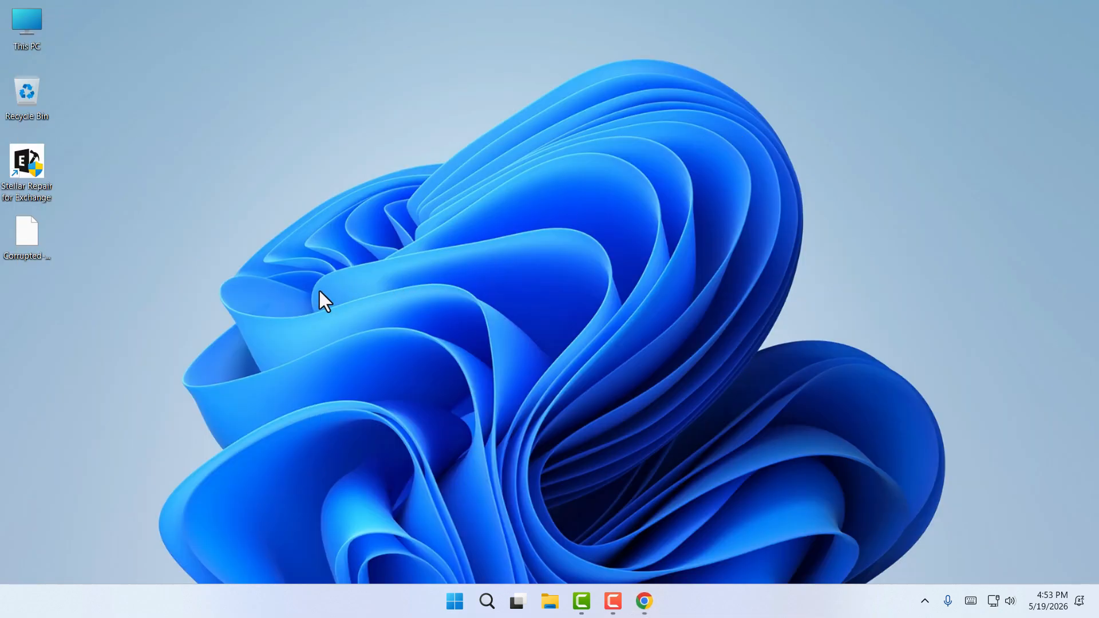
Launch Stellar Repair for Exchange from its desktop shortcut and dismiss the license notice
right_click(33, 165)
left_click(78, 224)
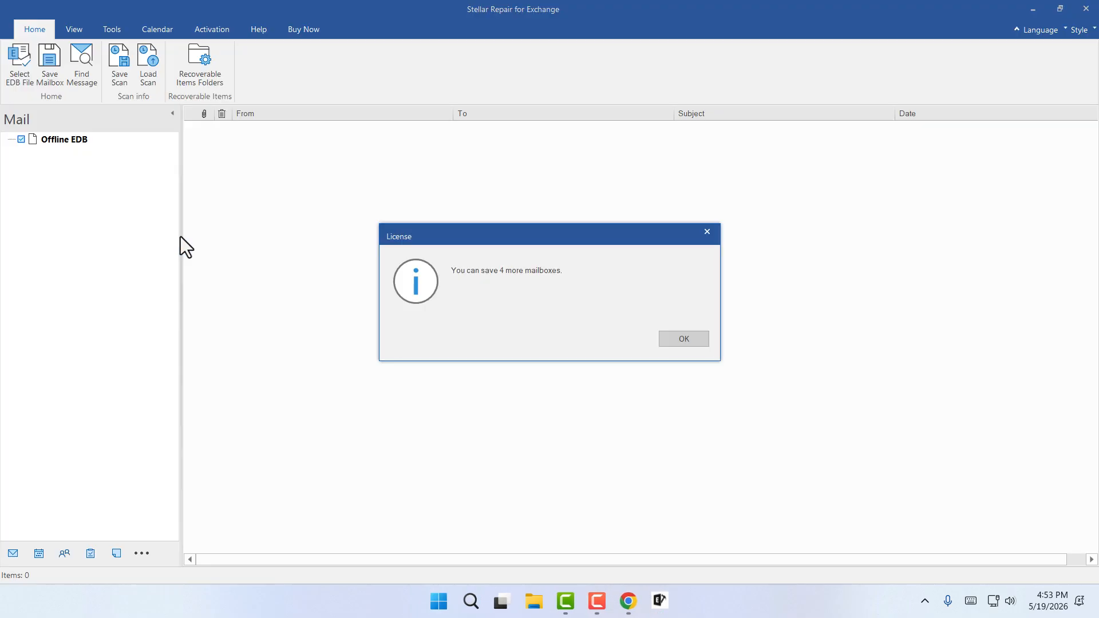
left_click(684, 338)
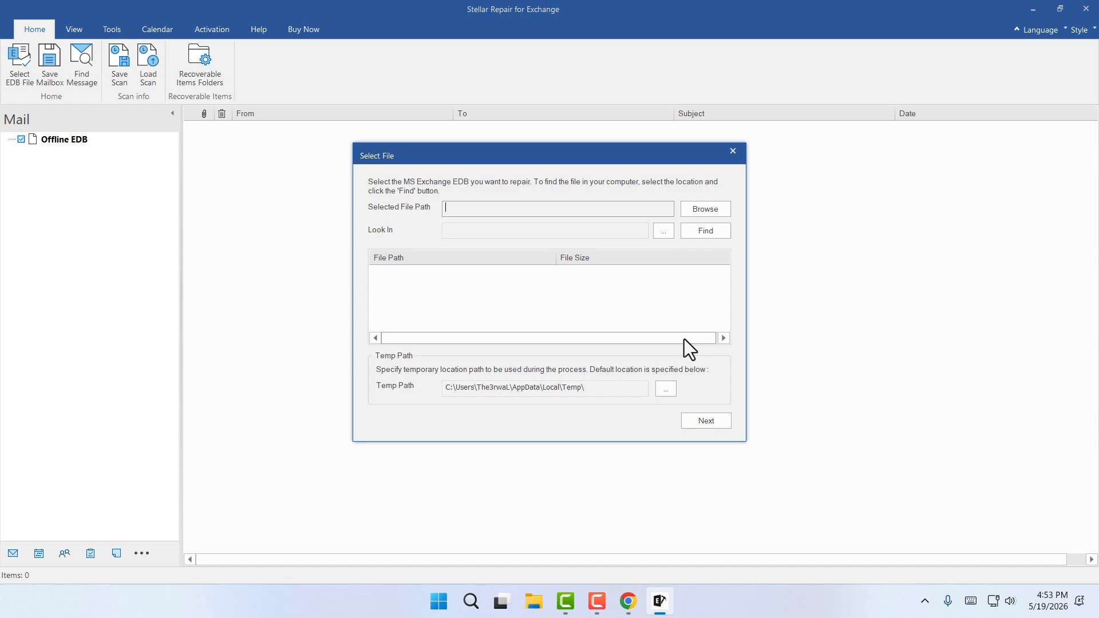
Choose Corrupted-File.edb on the Desktop as the database to repair, checking its file properties before opening it
left_click(716, 208)
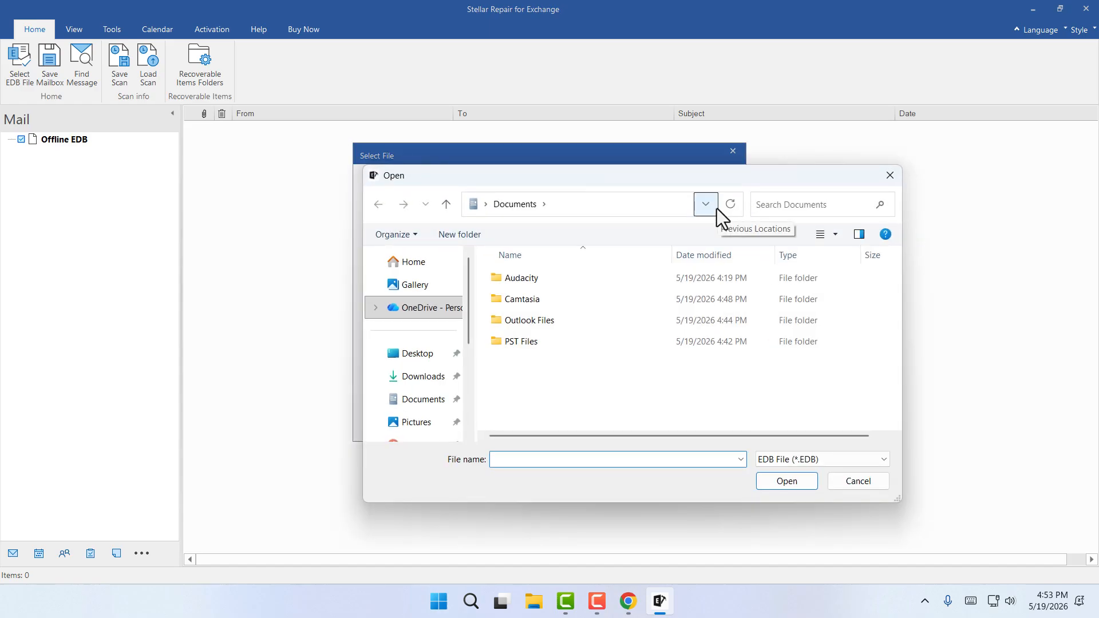
left_click(435, 355)
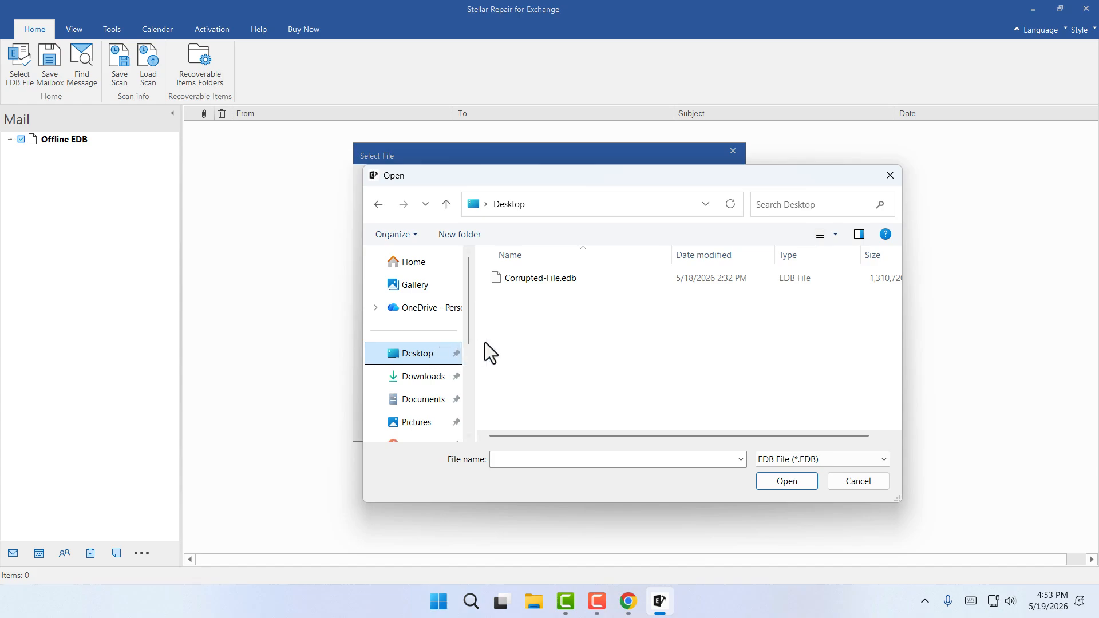
left_click(559, 283)
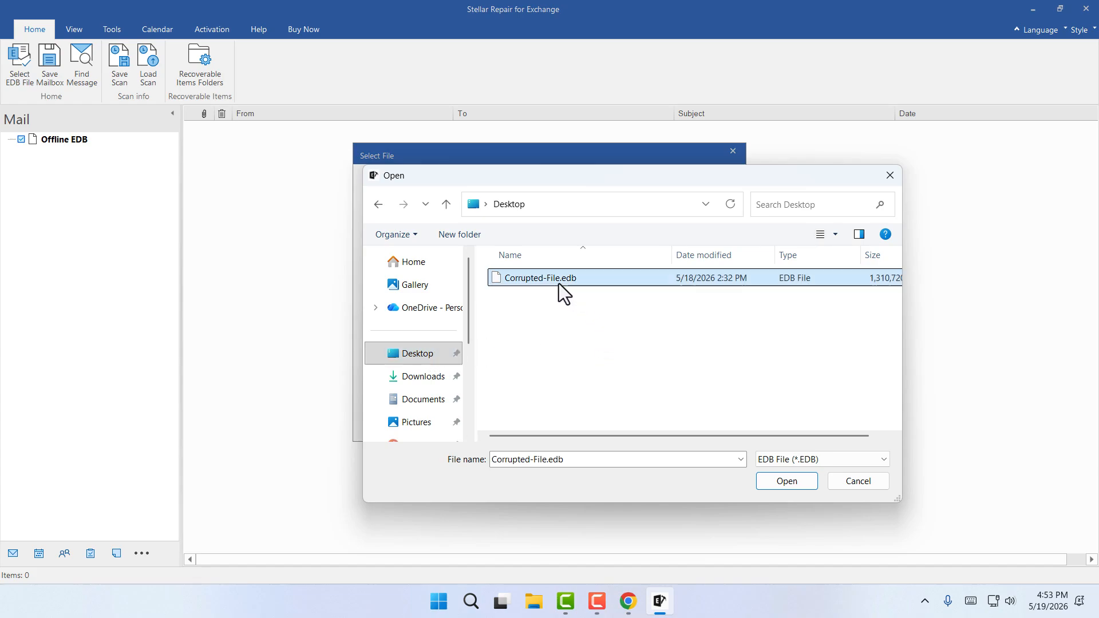
right_click(592, 280)
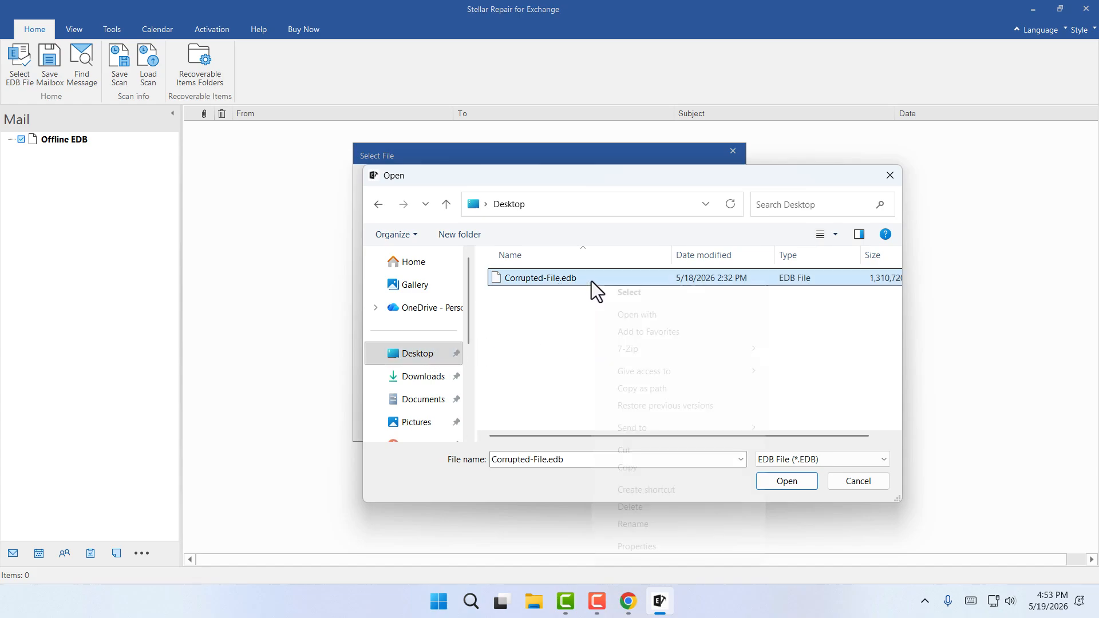
left_click(618, 545)
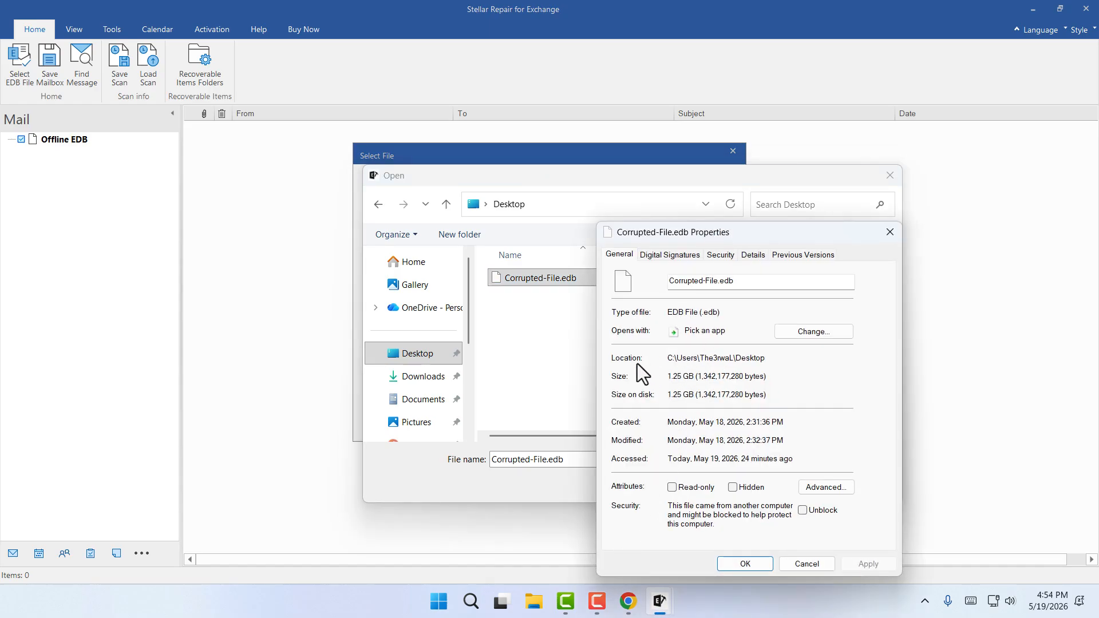
left_click(882, 229)
left_click(776, 479)
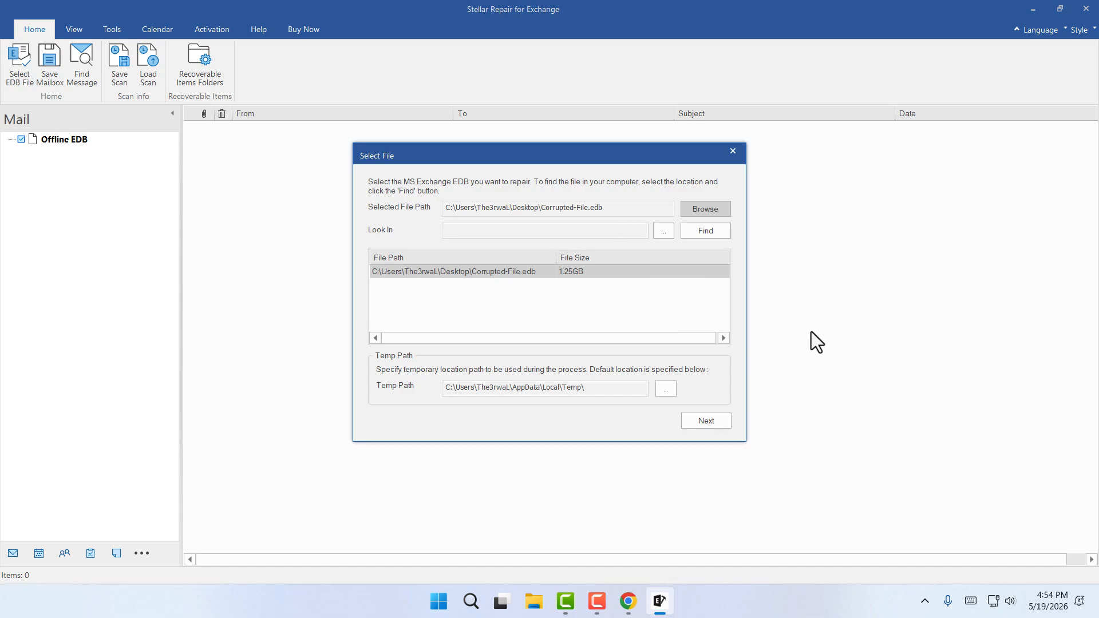
Run an Extensive Scan on the selected EDB file
left_click(707, 421)
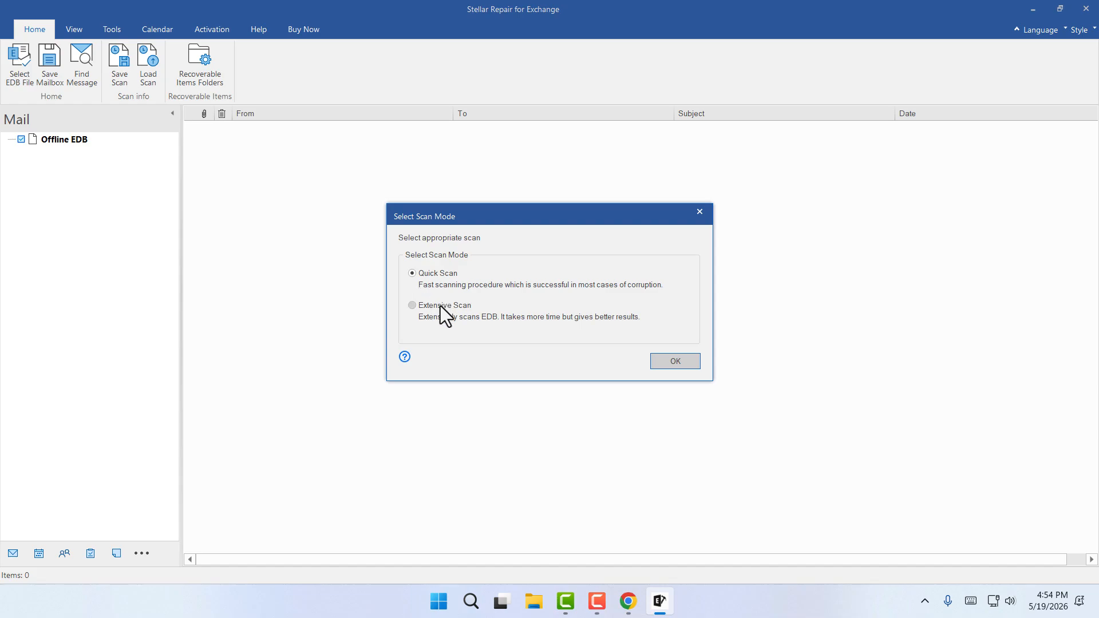
left_click(441, 306)
left_click(441, 306)
left_click(440, 306)
left_click(440, 305)
left_click(440, 306)
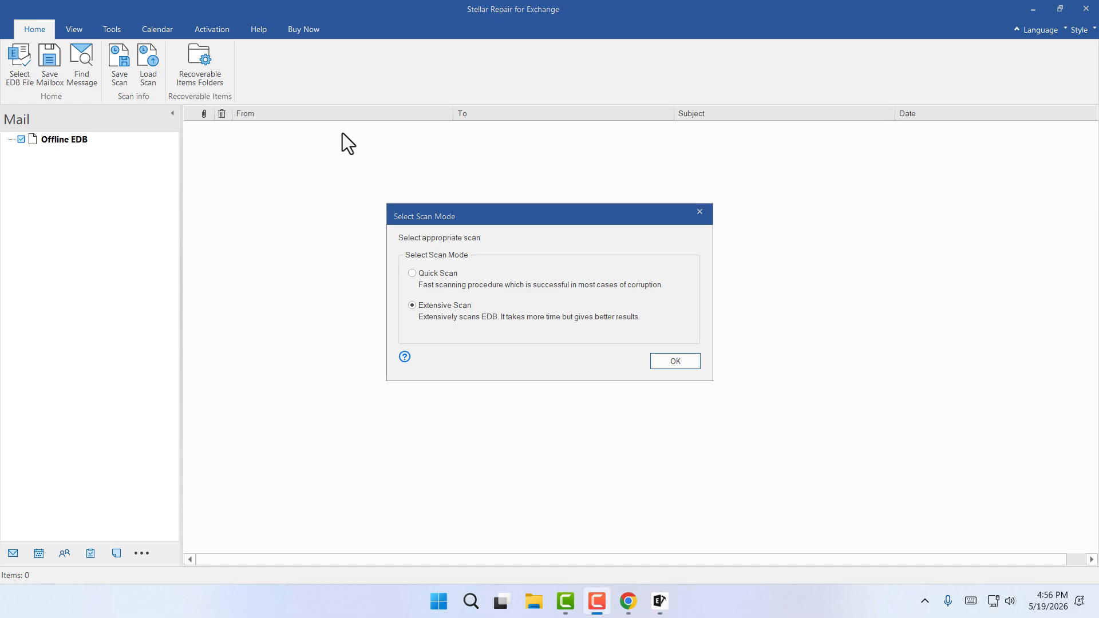
left_click(671, 361)
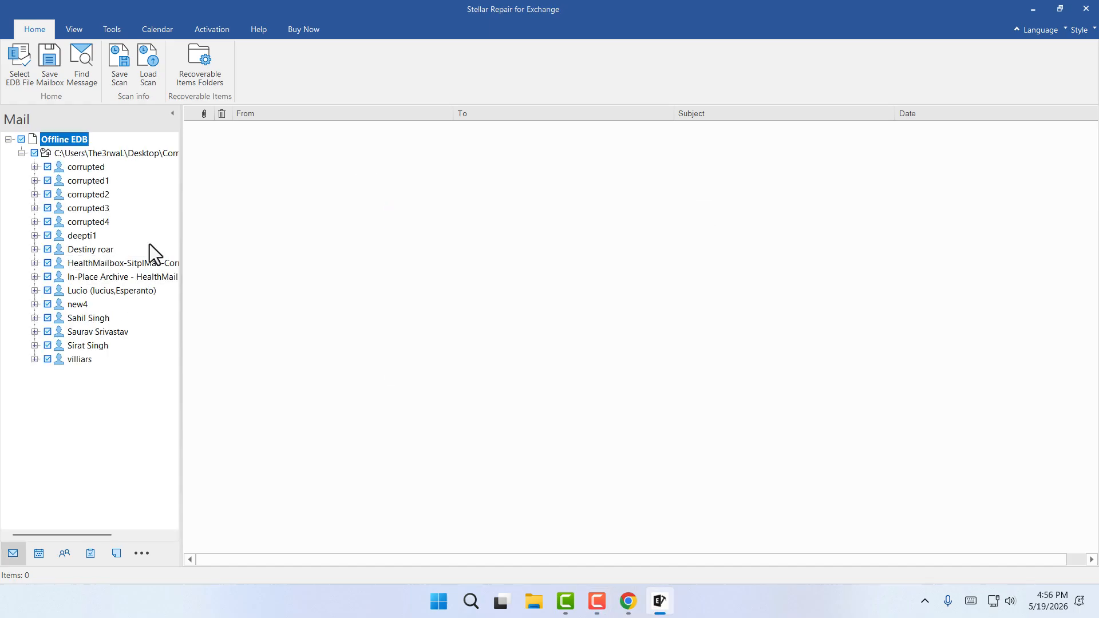
Save the scan information to the Desktop and view the saved scan file in its containing folder
left_click(114, 58)
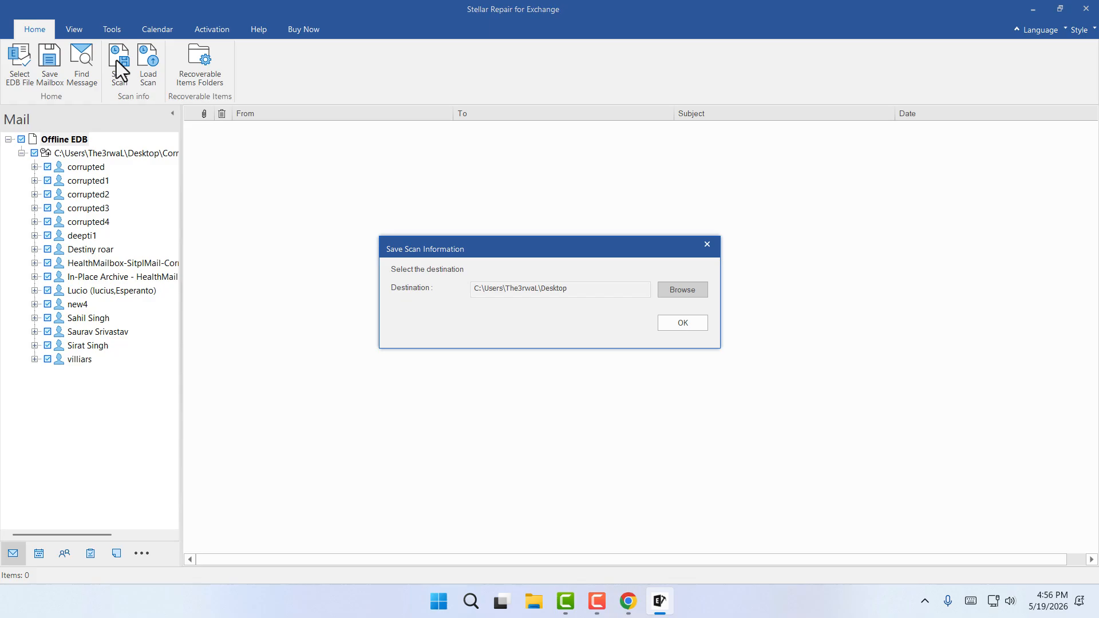
left_click(671, 324)
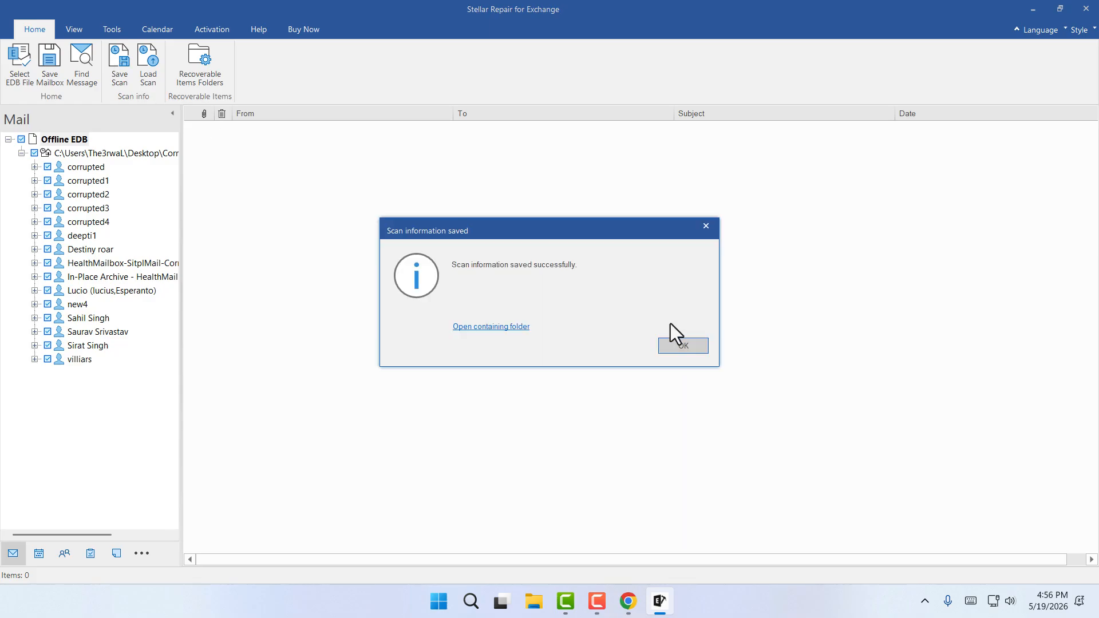
left_click(507, 327)
left_click_drag(520, 290, 490, 240)
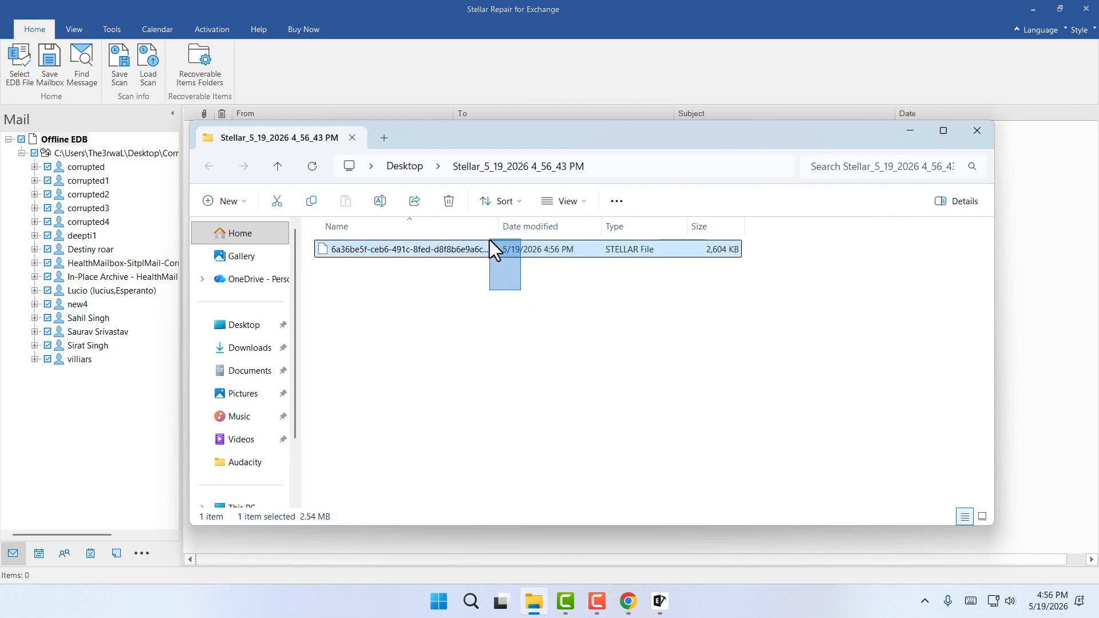
left_click(976, 131)
Exit and restart the application, and load the saved .stellar scan from the Stellar_5_19_2026 4_56_43 PM folder on the Desktop
key("alt+F4")
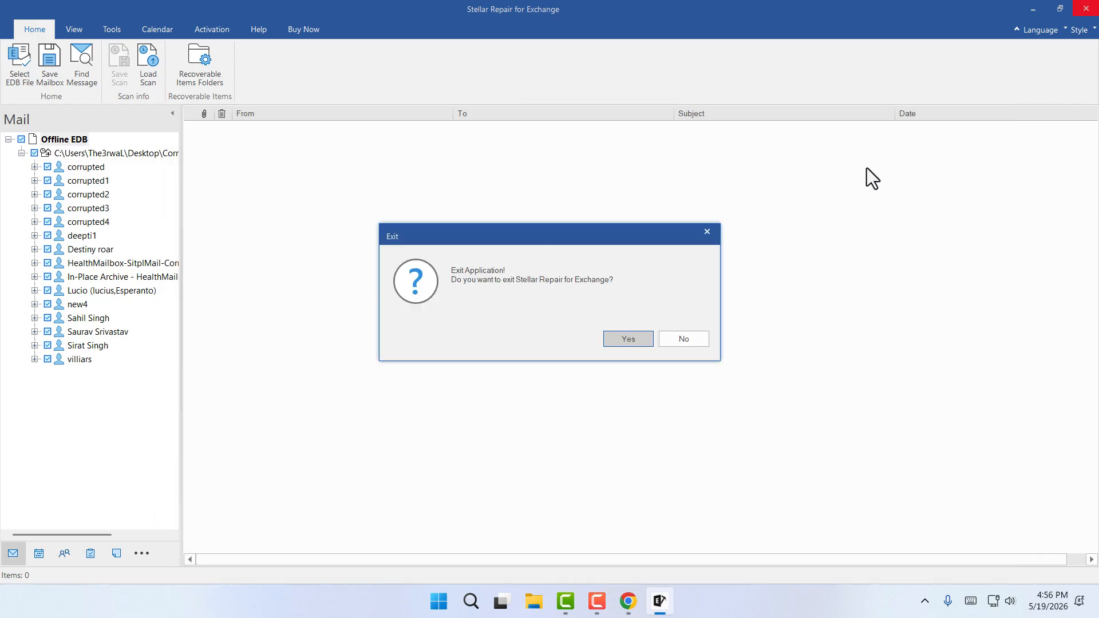
left_click(627, 338)
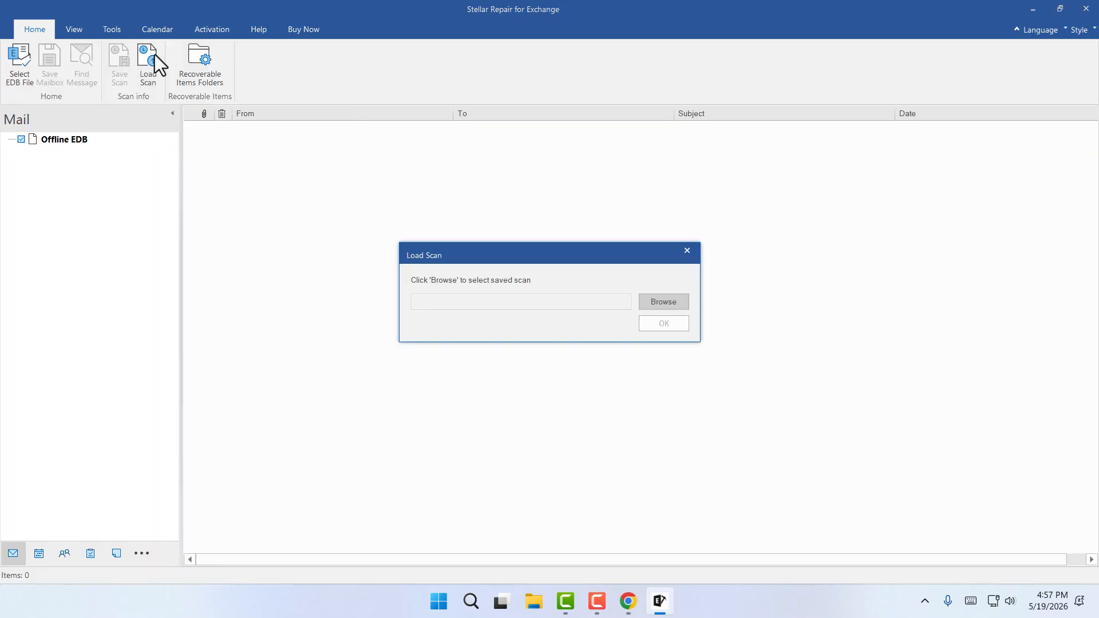
left_click(651, 298)
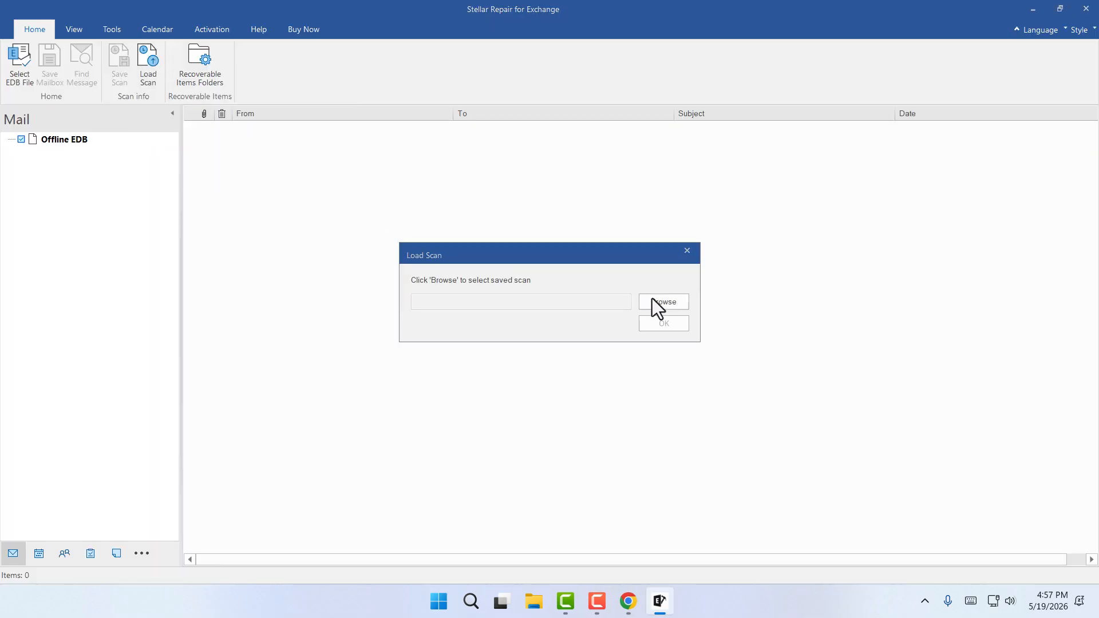
left_click(538, 216)
double_click(538, 217)
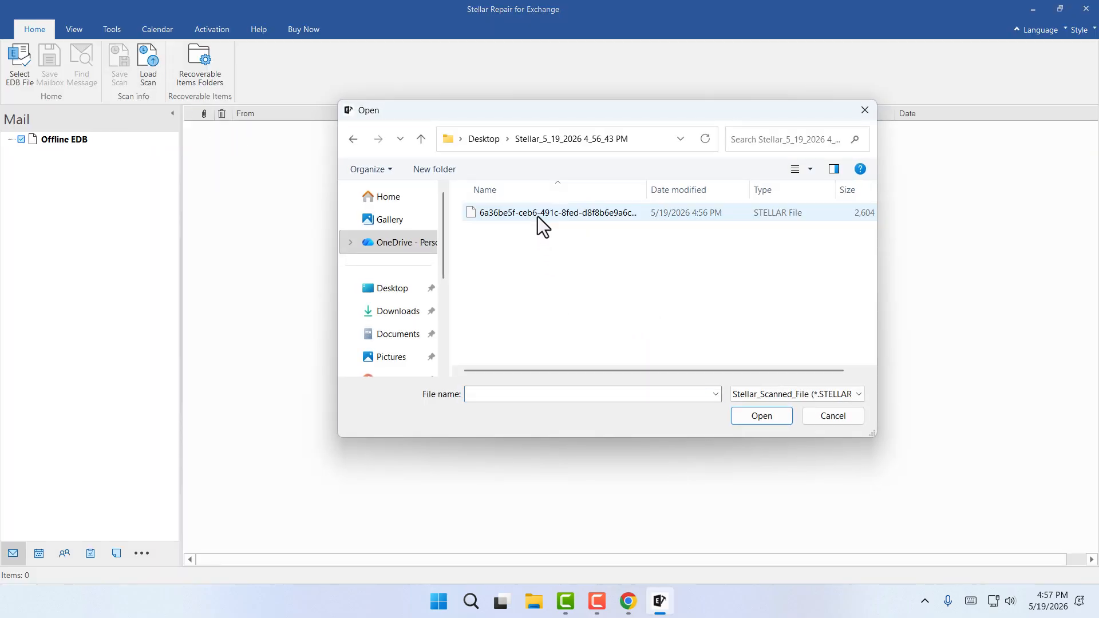
left_click(573, 209)
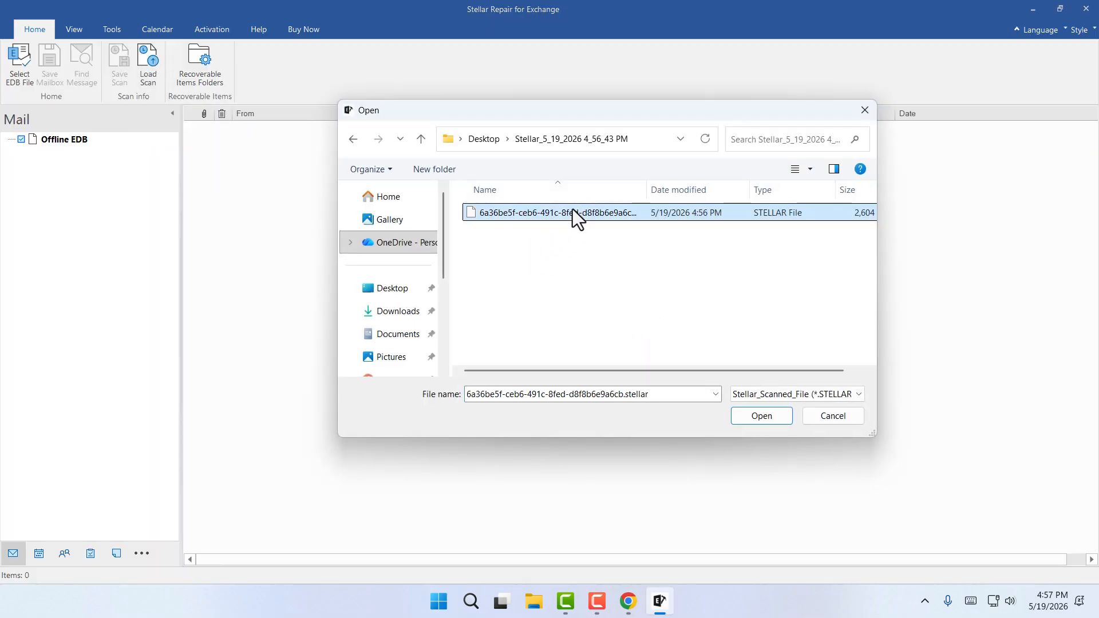
left_click(741, 417)
left_click(683, 330)
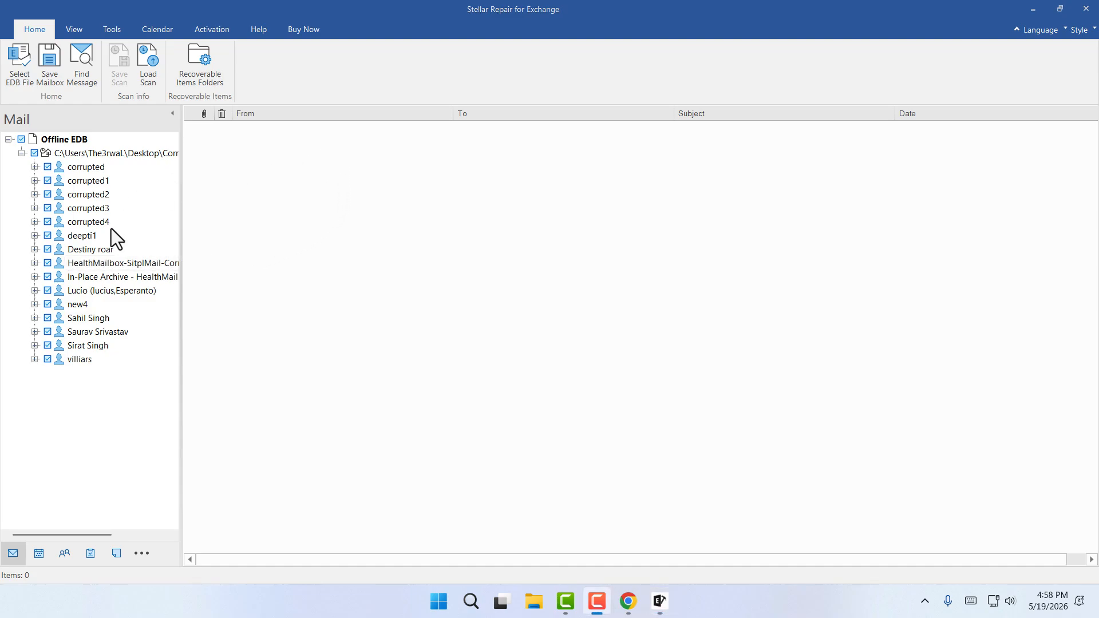
Select the corrupted mailbox and look through the Calendar, Contact, Tasks and Notes views of the scanned database
left_click(73, 168)
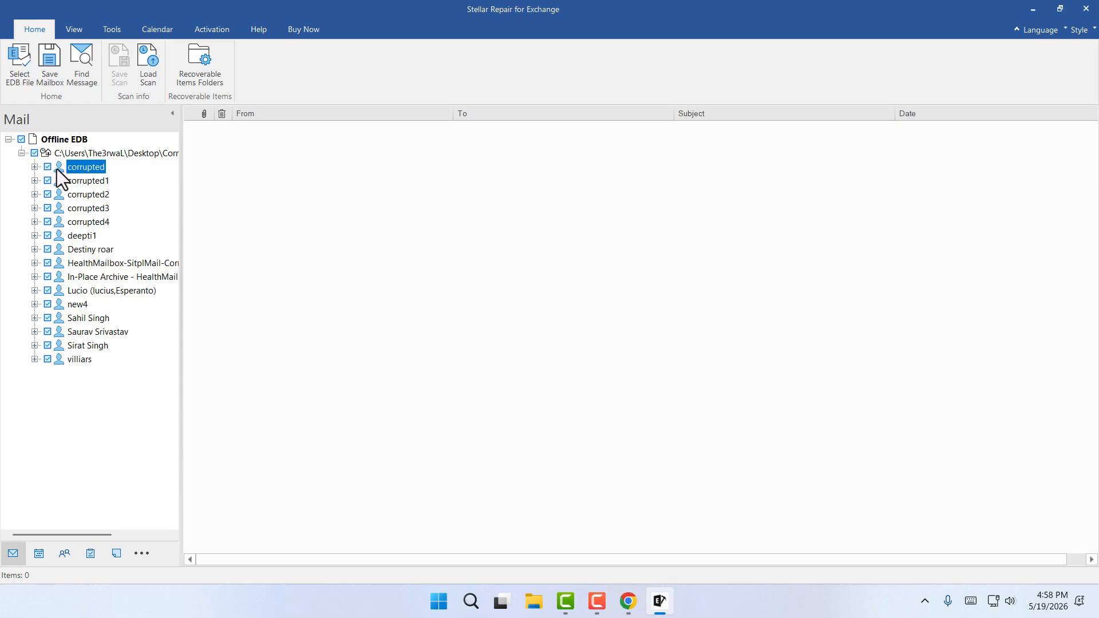
left_click(43, 560)
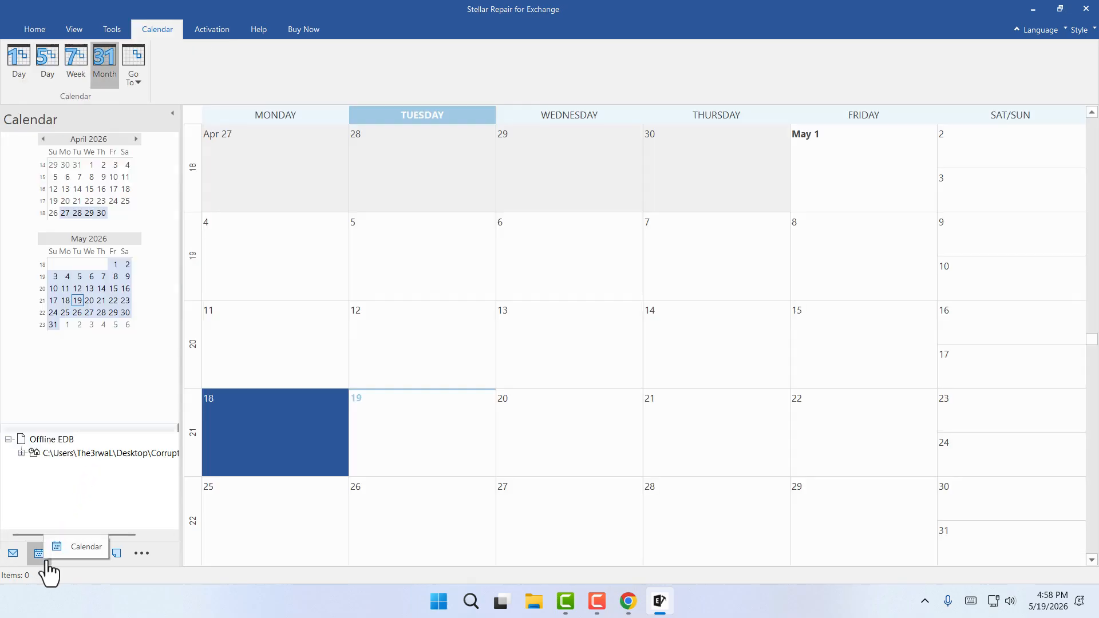
left_click(63, 554)
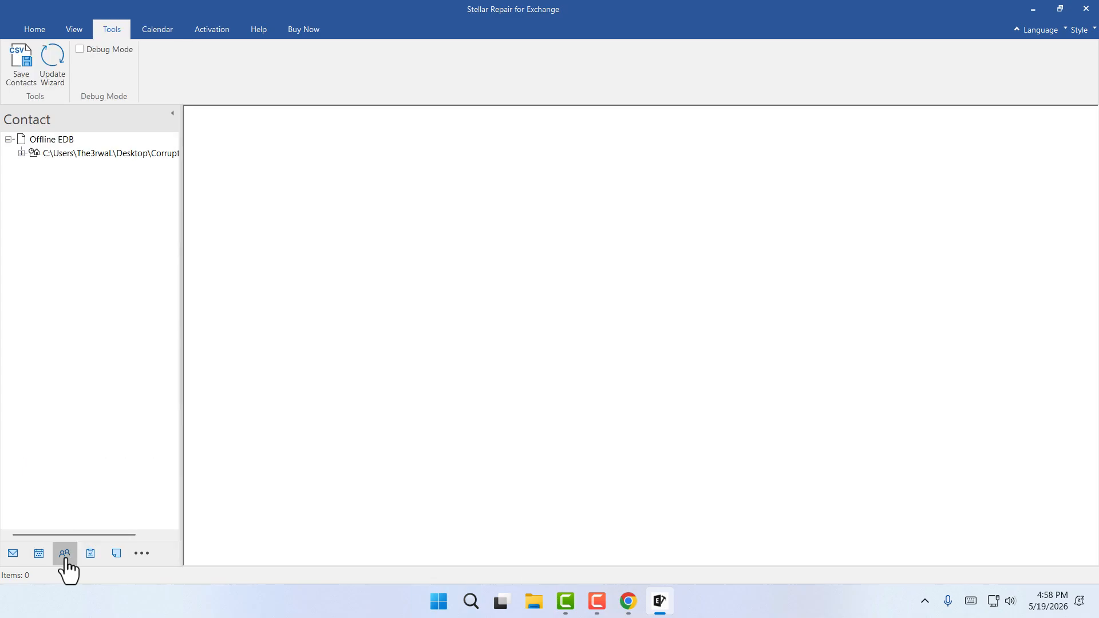
left_click(96, 553)
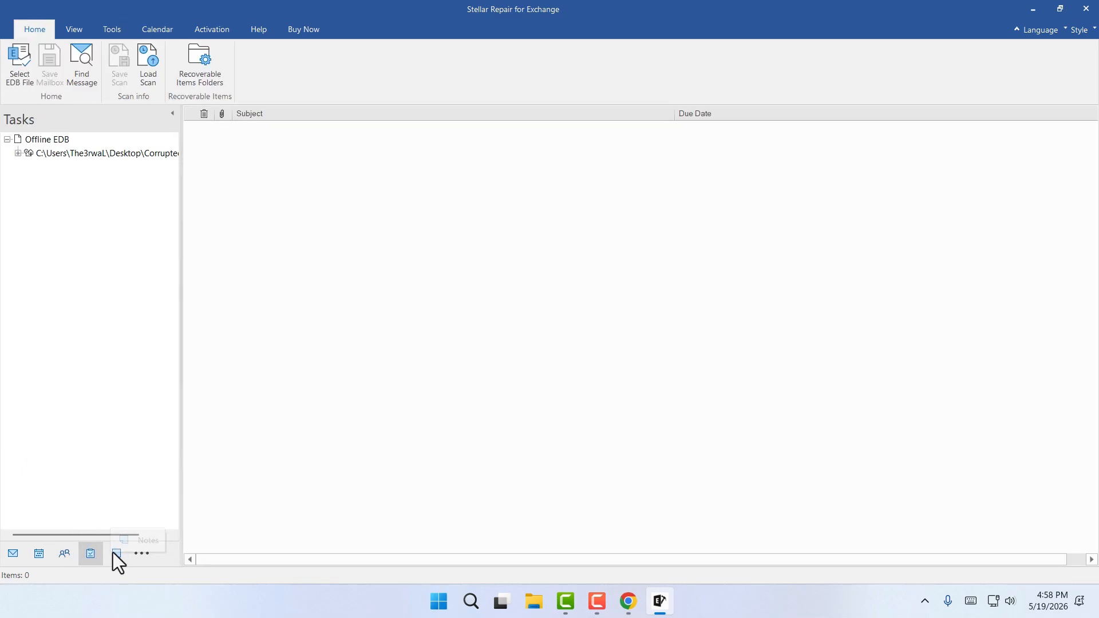
left_click(116, 554)
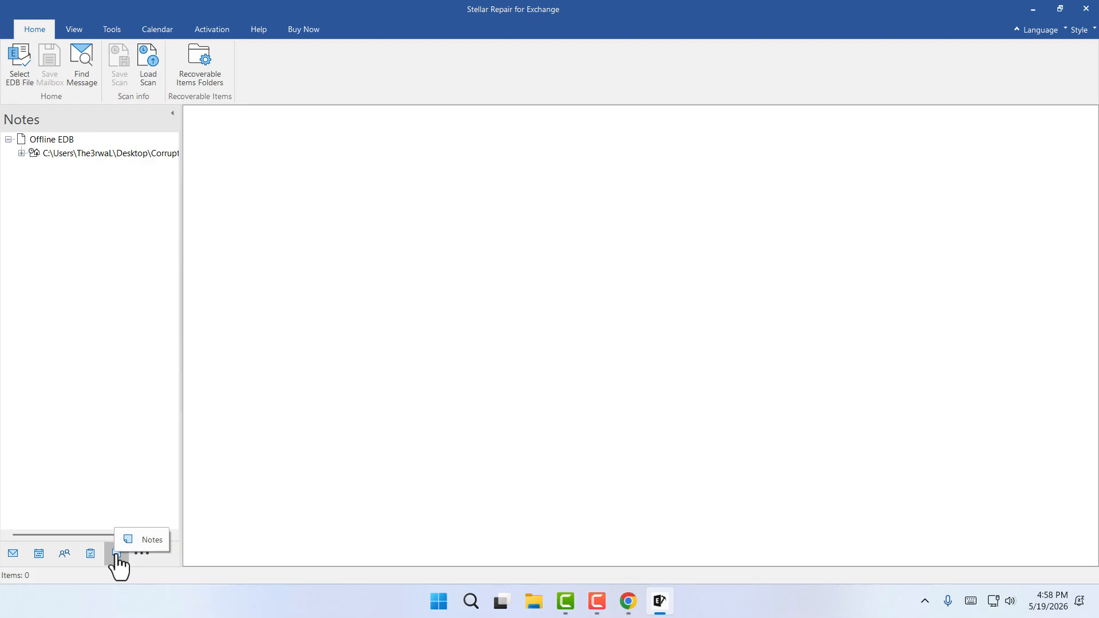
left_click(140, 553)
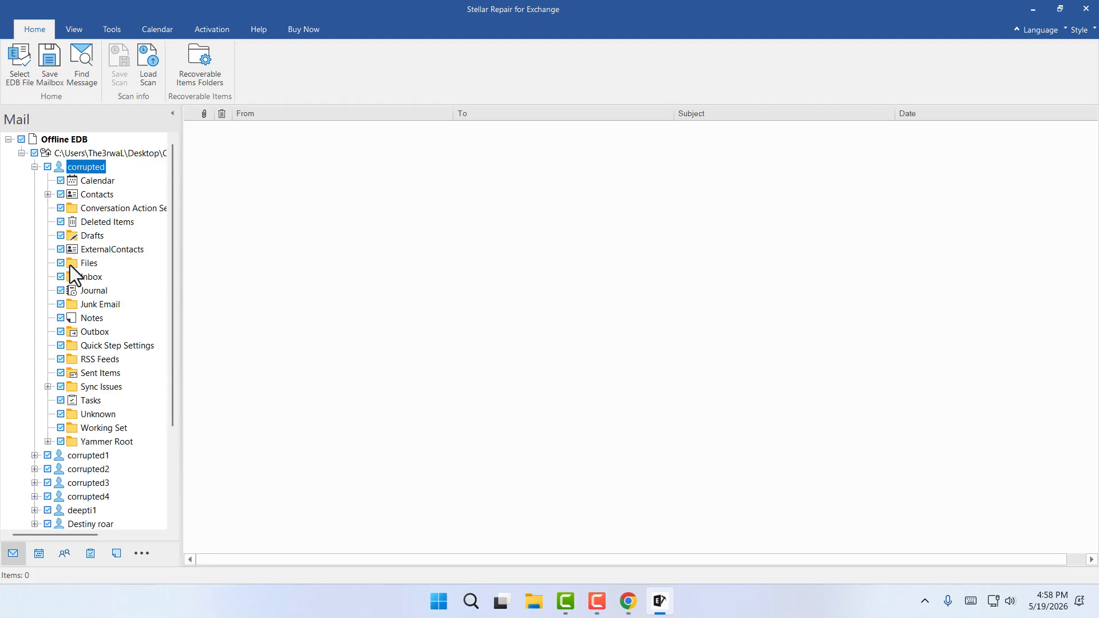
Open the Inbox of the corrupted mailbox and read the "FW: Personal data" message in a widened preview
left_click(84, 276)
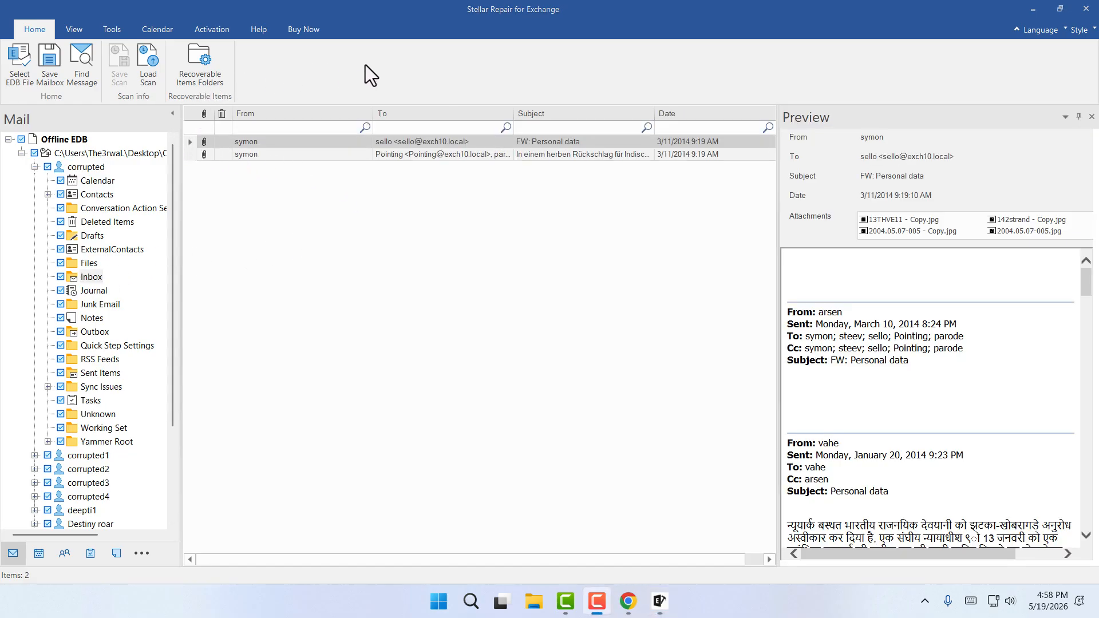
left_click(273, 142)
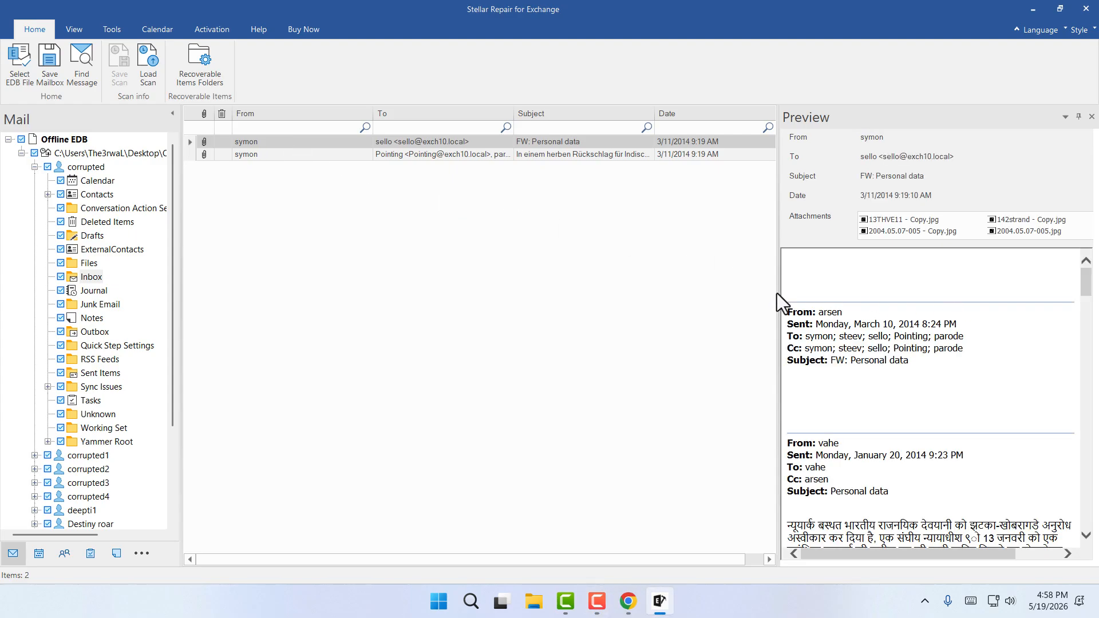
left_click_drag(780, 293, 672, 292)
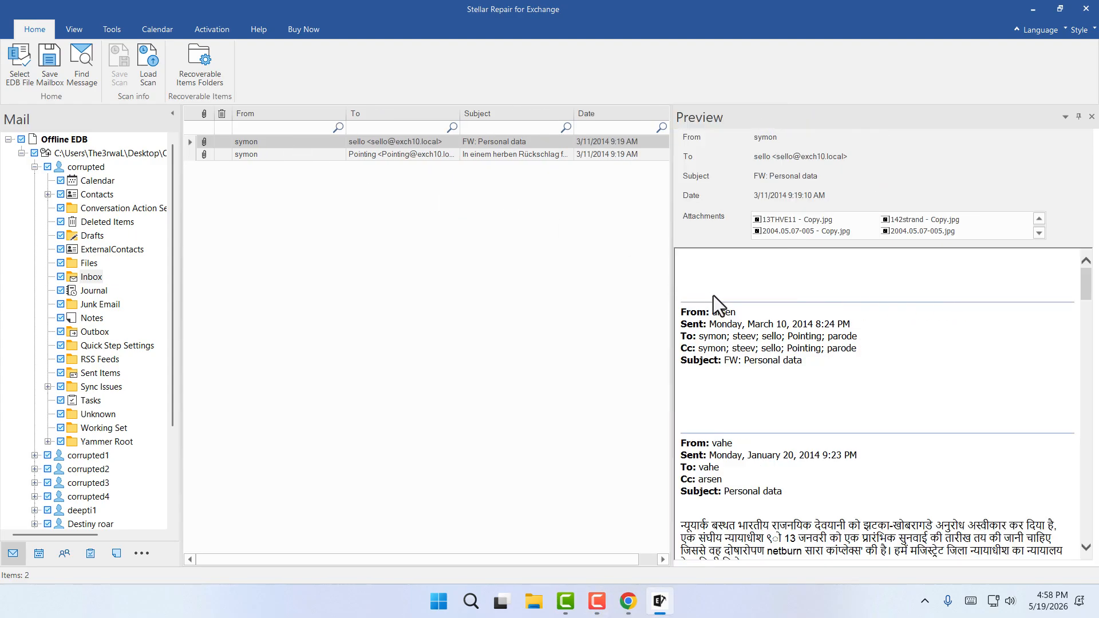
scroll(872, 326, "down", 6)
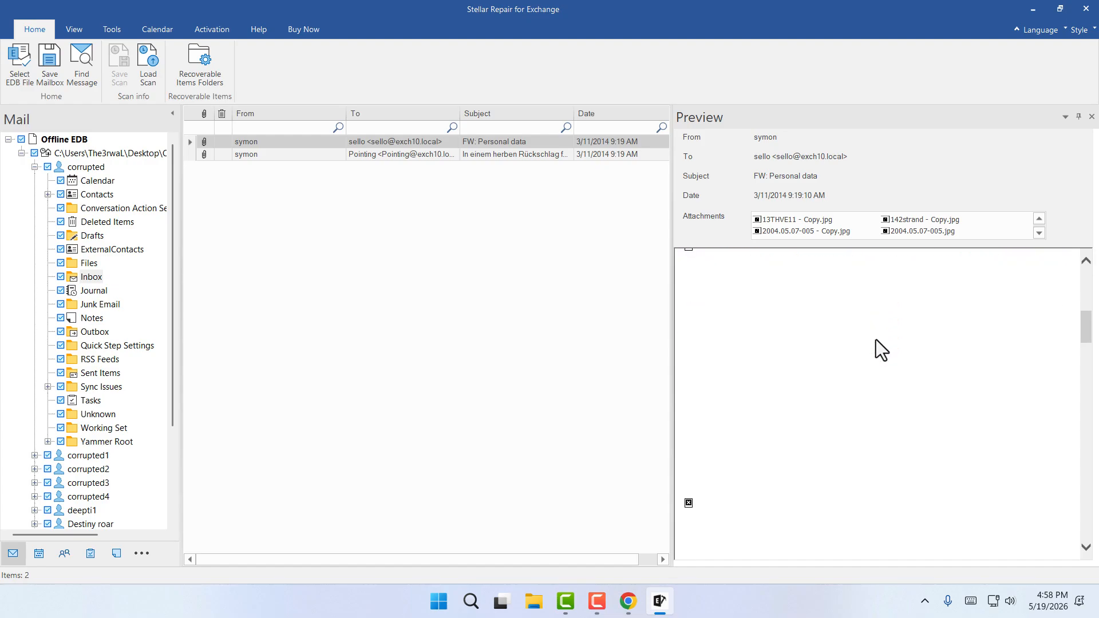
Read through the rest of the "FW: Personal data" message and the "In einem herben Rückschlag für Indische Diplomat" message in the Inbox
scroll(877, 345, "down", 10)
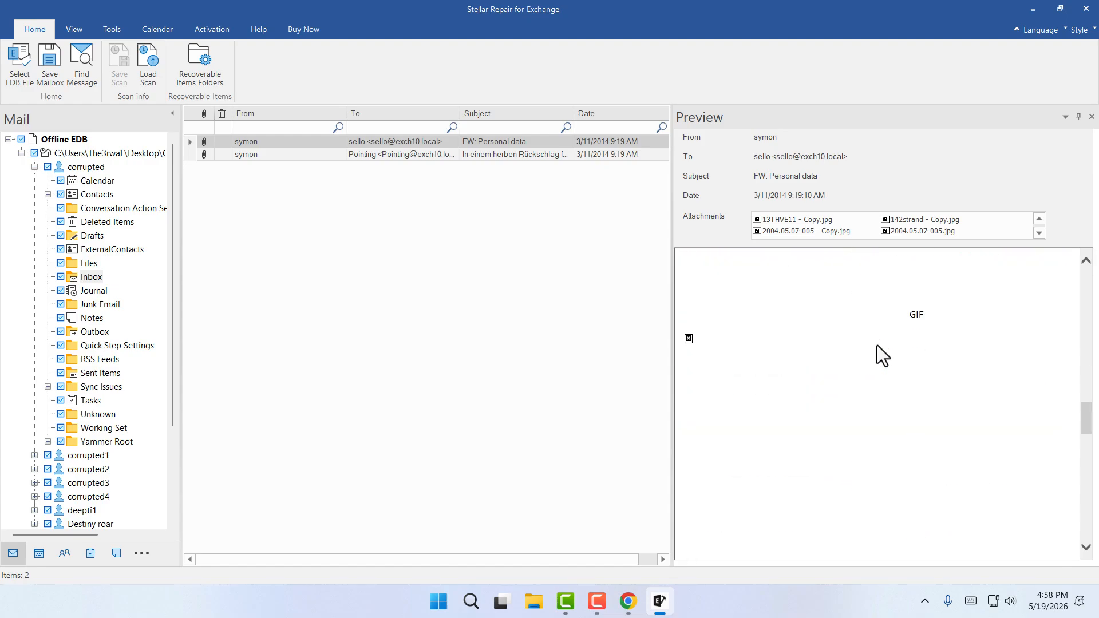
scroll(878, 345, "down", 3)
left_click(252, 154)
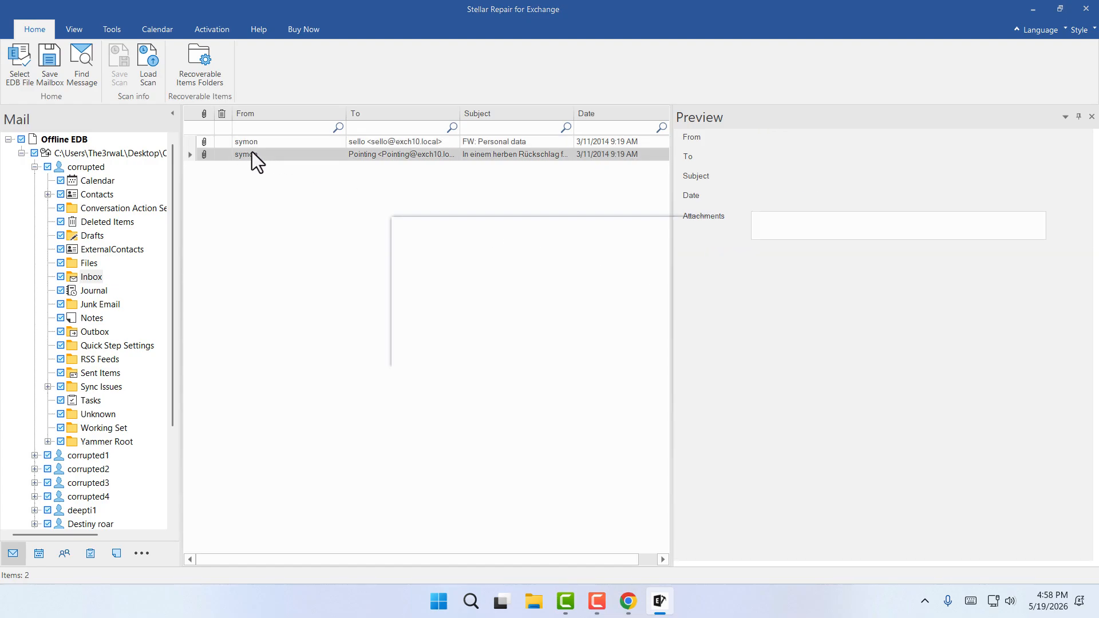
scroll(793, 350, "down", 10)
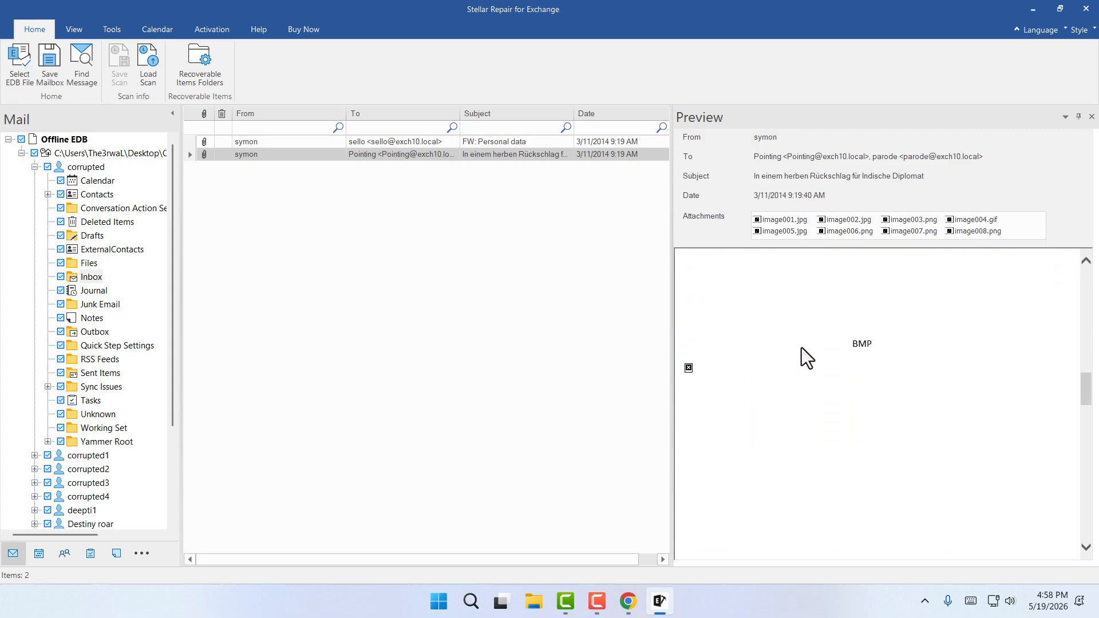
scroll(801, 355, "up", 3)
left_click_drag(889, 378, 753, 369)
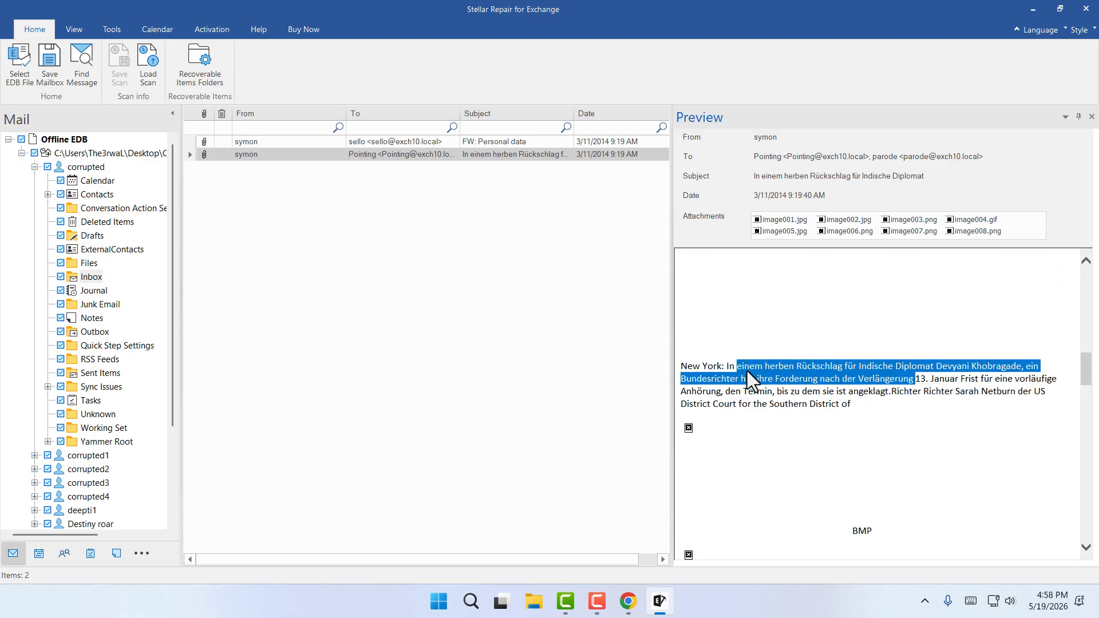
left_click(750, 383)
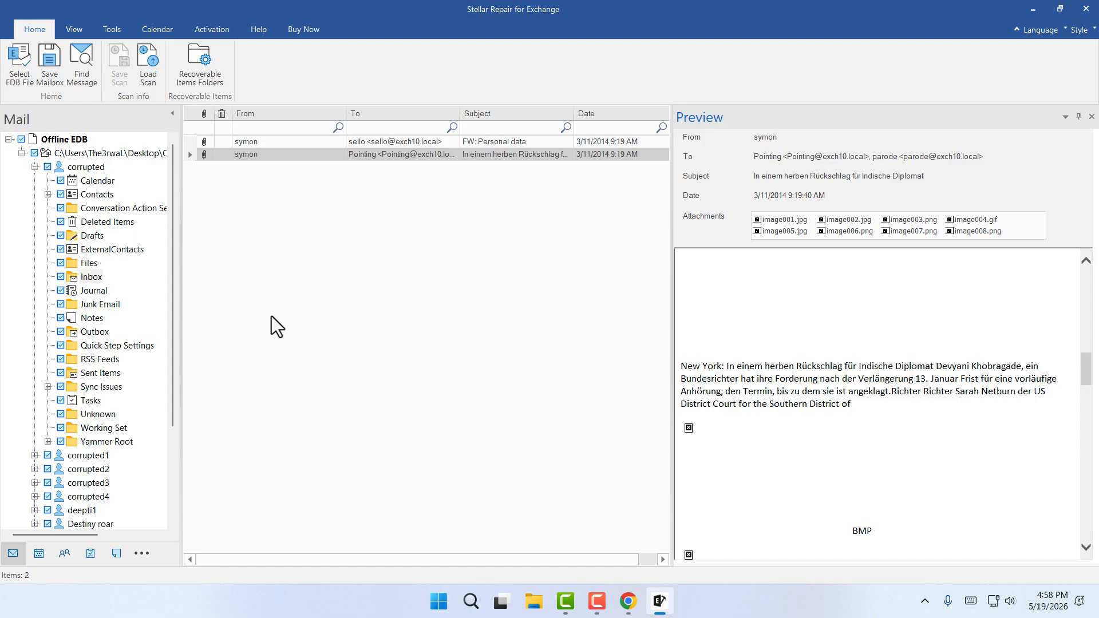
Browse the recovered contact cards in the Contacts folder of the corrupted mailbox
left_click(97, 191)
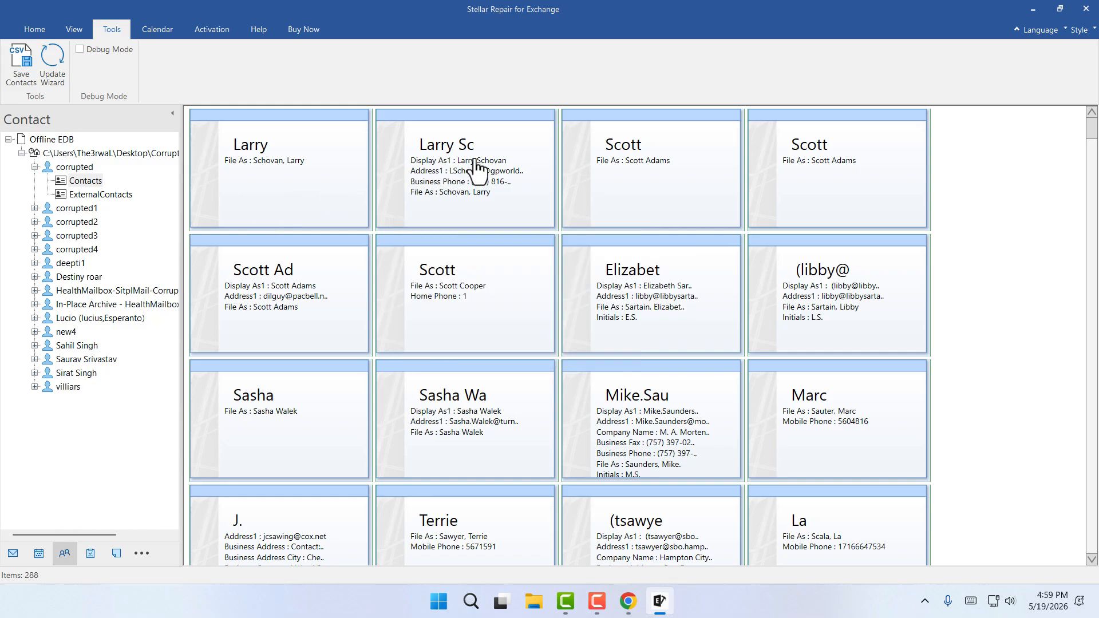
scroll(704, 466, "down", 4)
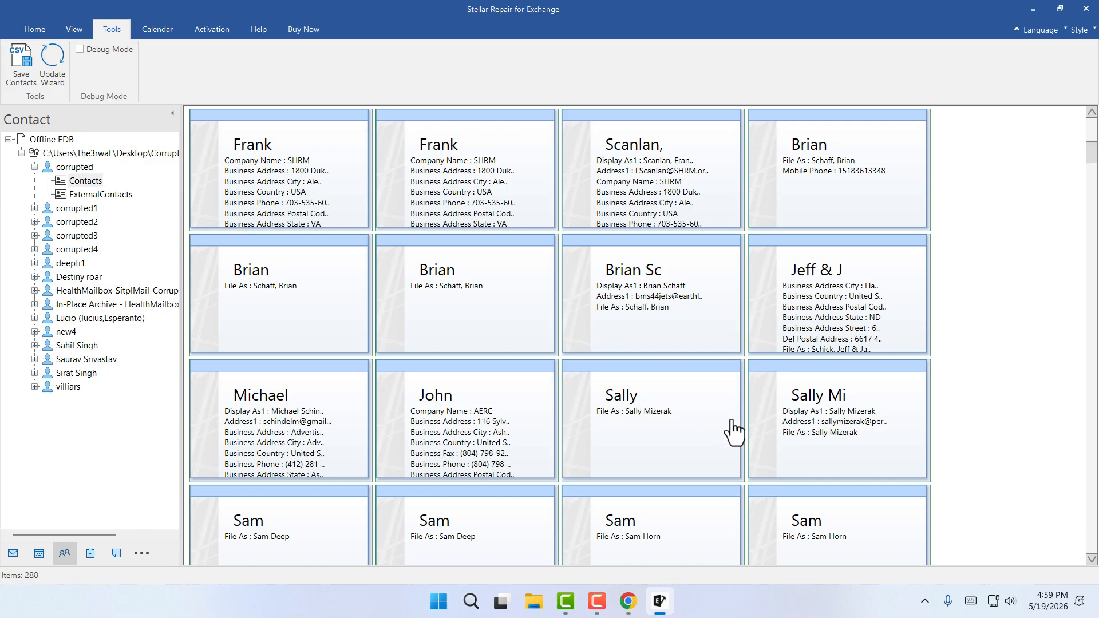
scroll(852, 454, "down", 8)
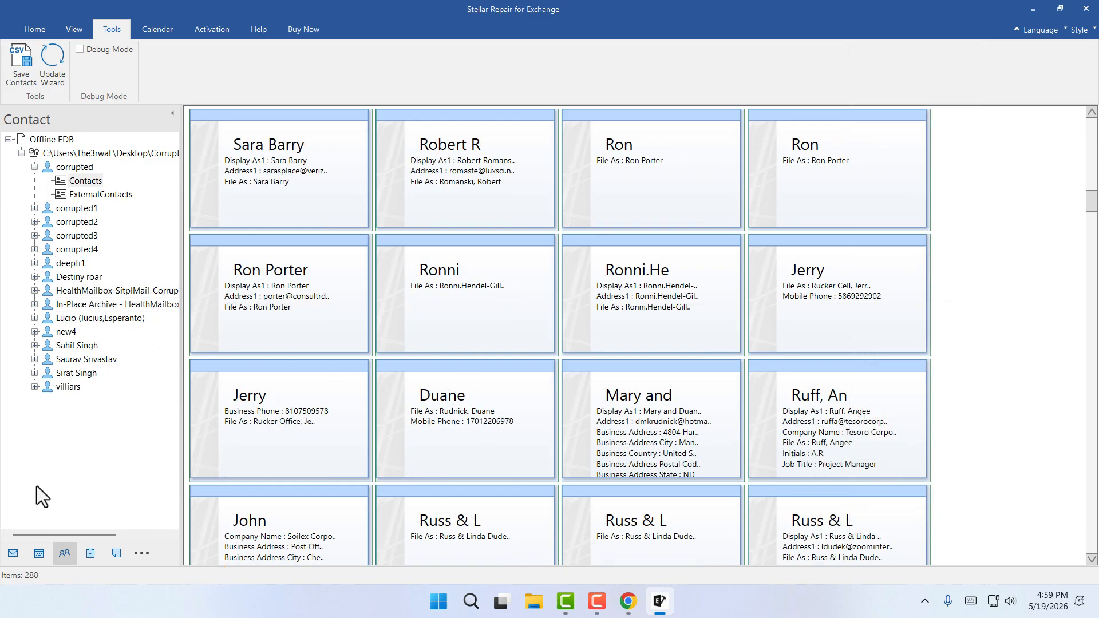
Return to the mail view and read the 6/11/2008 "Fw: Contact us Form: Data Recovery" message in the corrupted4 Inbox
left_click(12, 555)
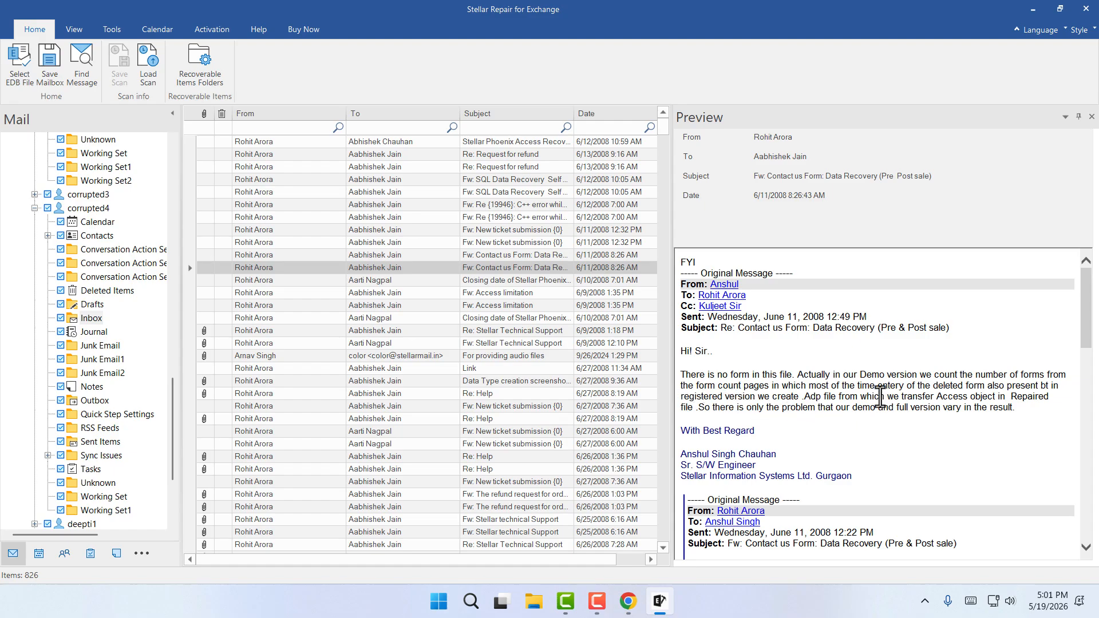
left_click_drag(1016, 410, 692, 389)
left_click(1008, 435)
scroll(1007, 435, "down", 5)
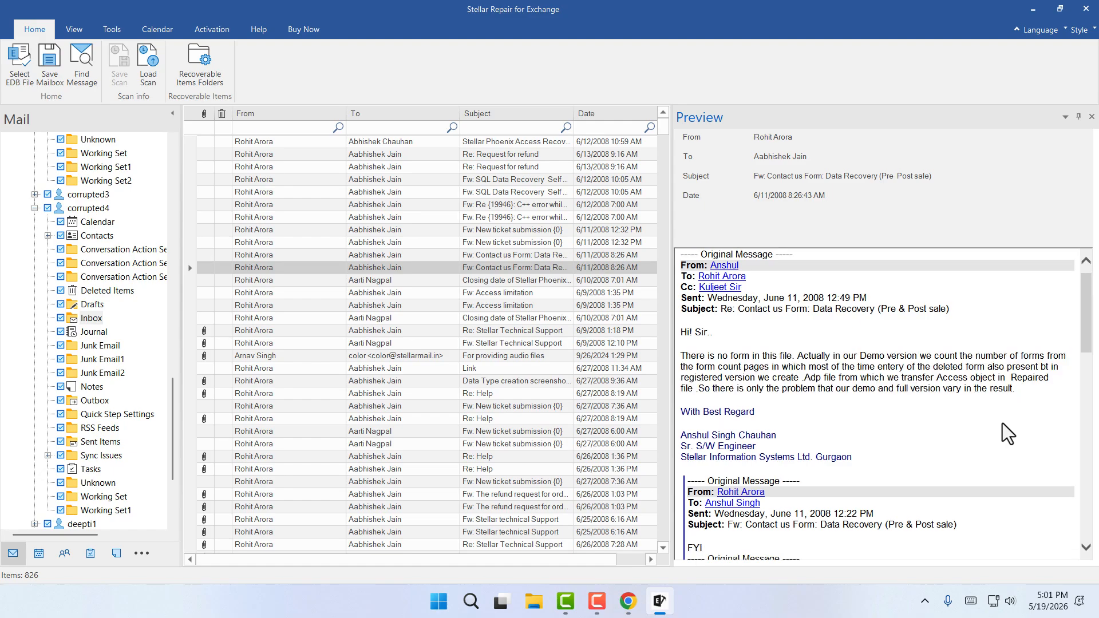
scroll(1007, 434, "up", 5)
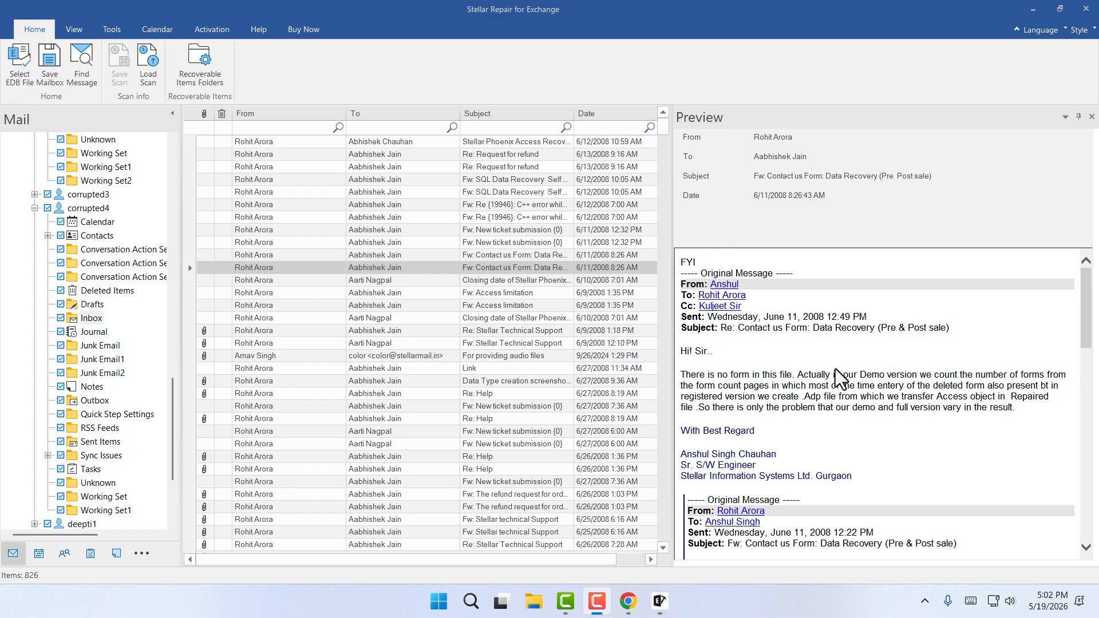
scroll(855, 376, "down", 2)
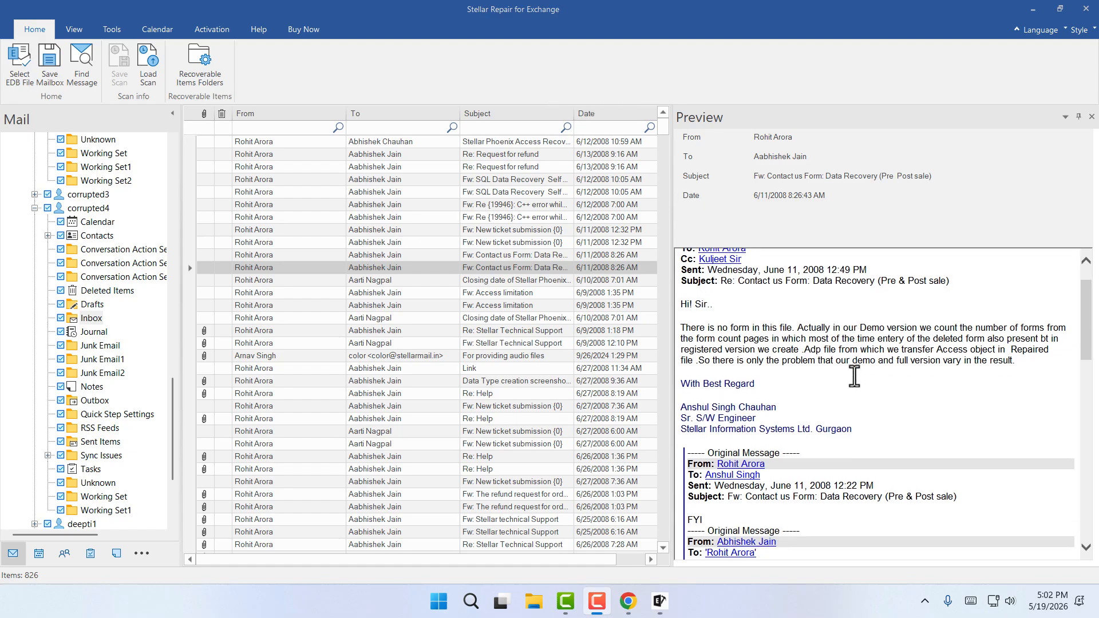
Read the "Closing date of Stellar Phoenix Excel Recovery V3.1" and "Fw: Stellar Technical Support" messages in the corrupted4 Inbox
left_click(378, 281)
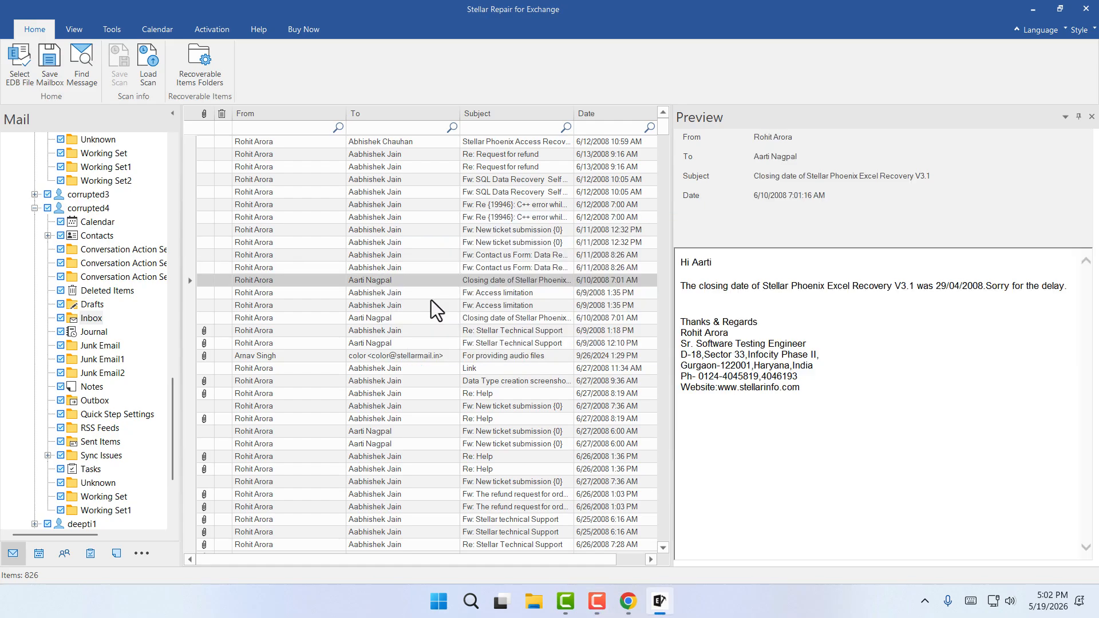
left_click(403, 343)
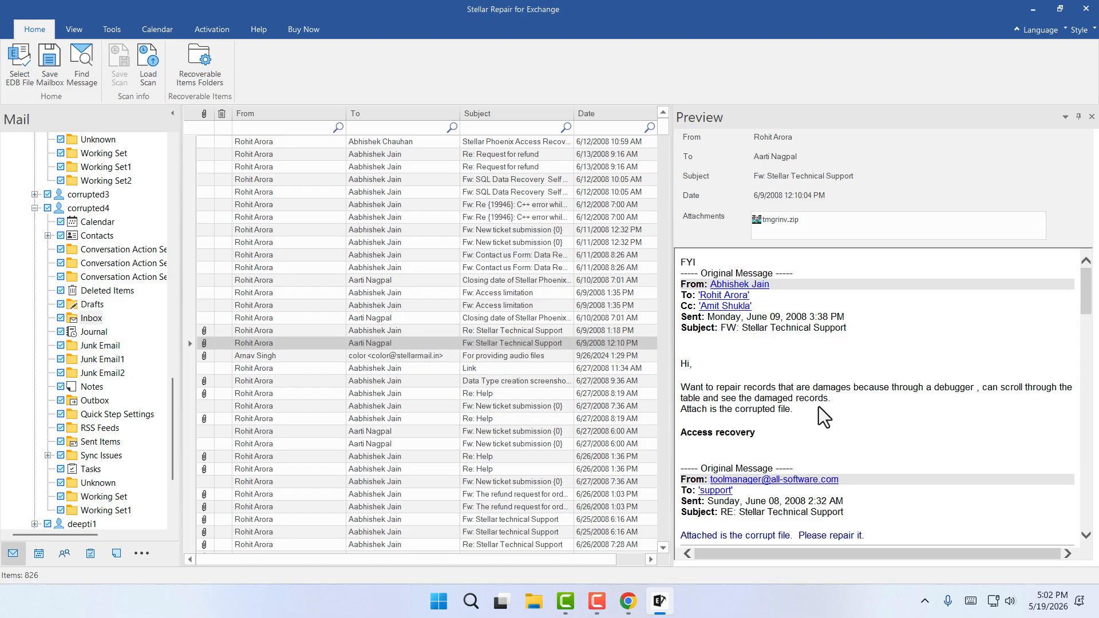
left_click_drag(799, 410, 687, 390)
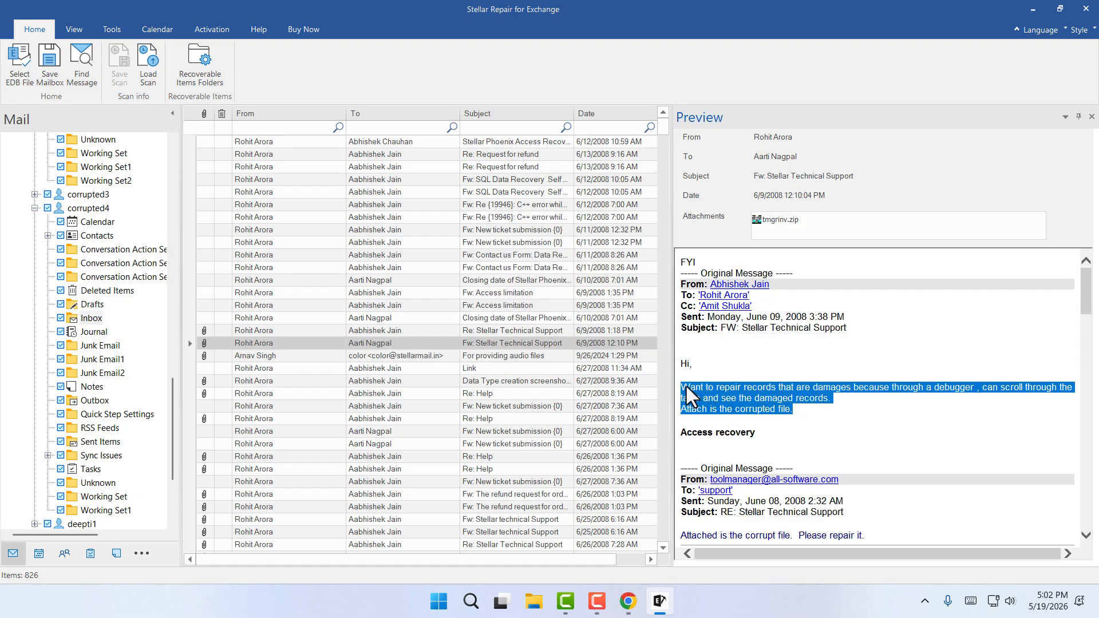
left_click(817, 409)
scroll(837, 408, "down", 1)
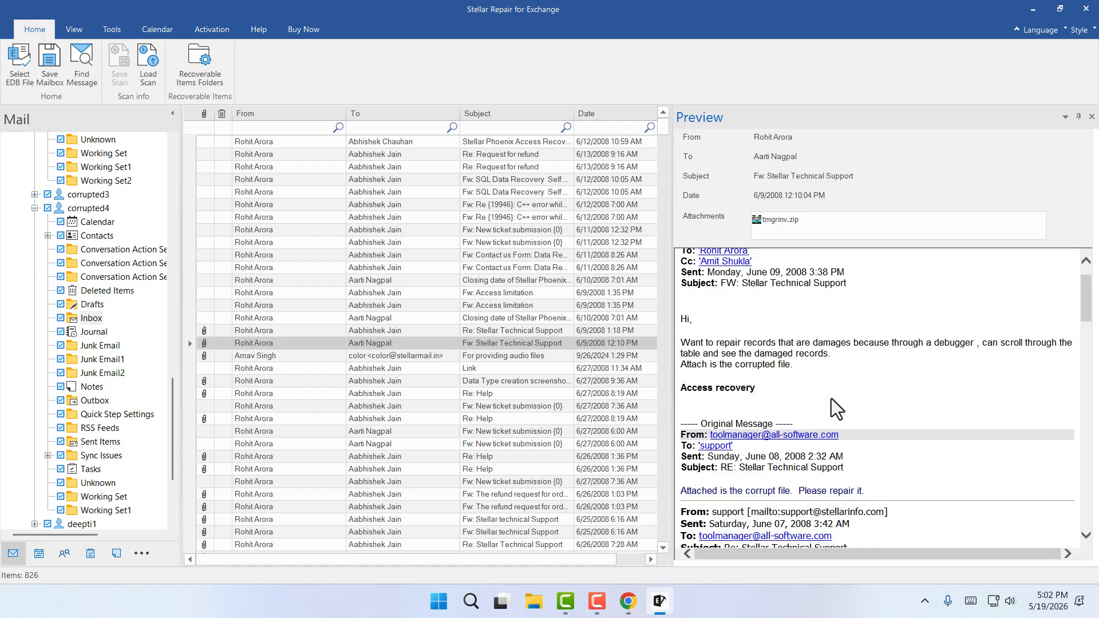
scroll(836, 409, "down", 5)
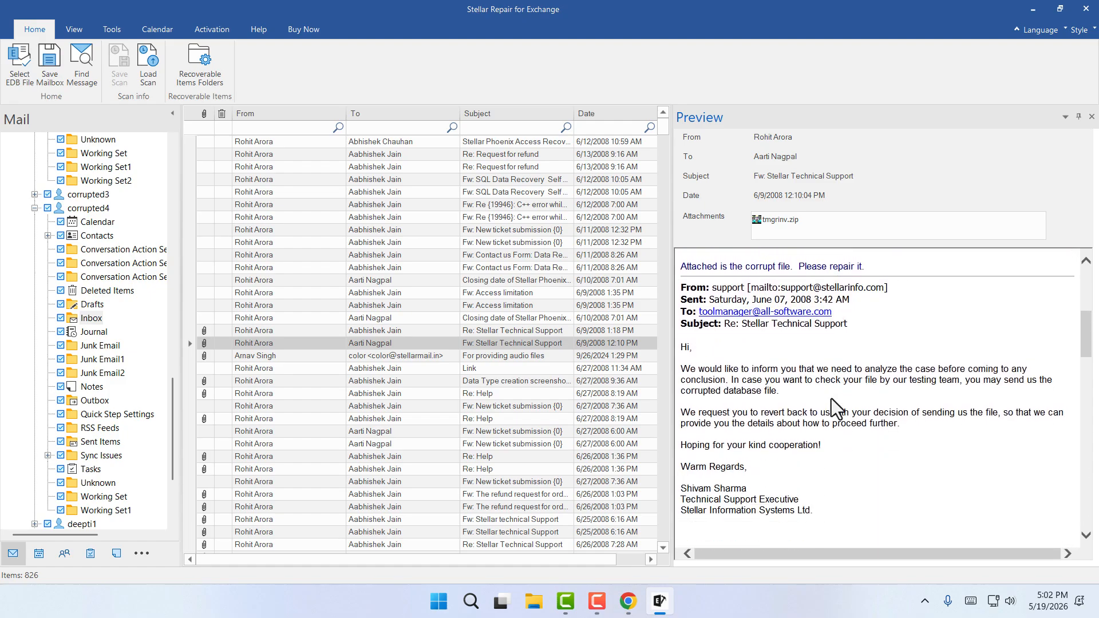
scroll(837, 408, "down", 1)
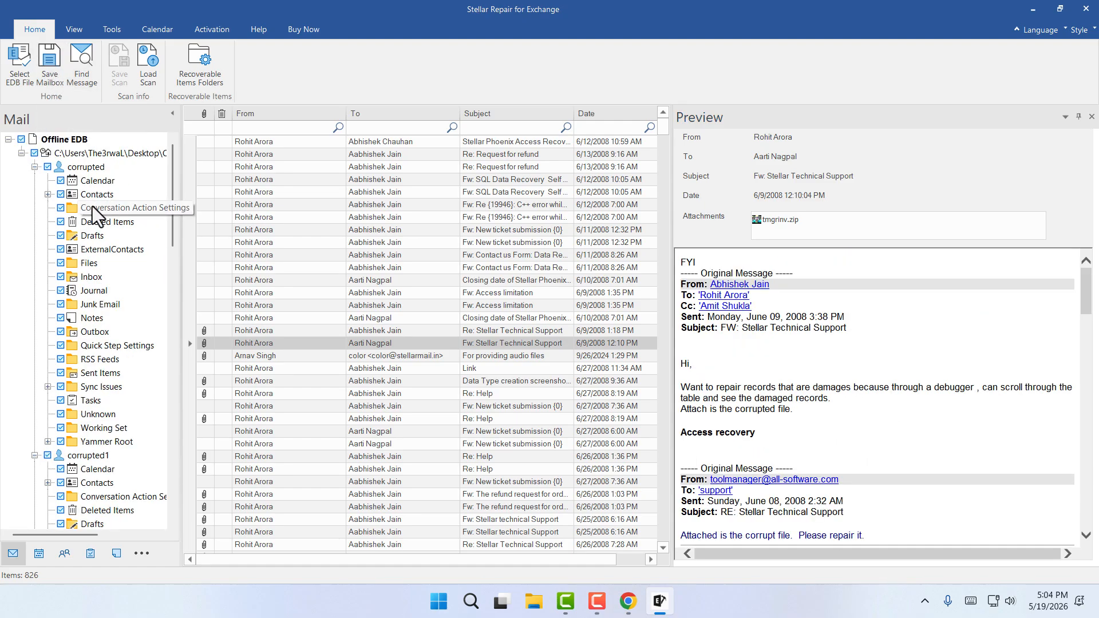
Collapse the expanded corrupted, corrupted1, corrupted2 and corrupted4 mailboxes so the tree lists only mailbox names under the EDB file
left_click(24, 154)
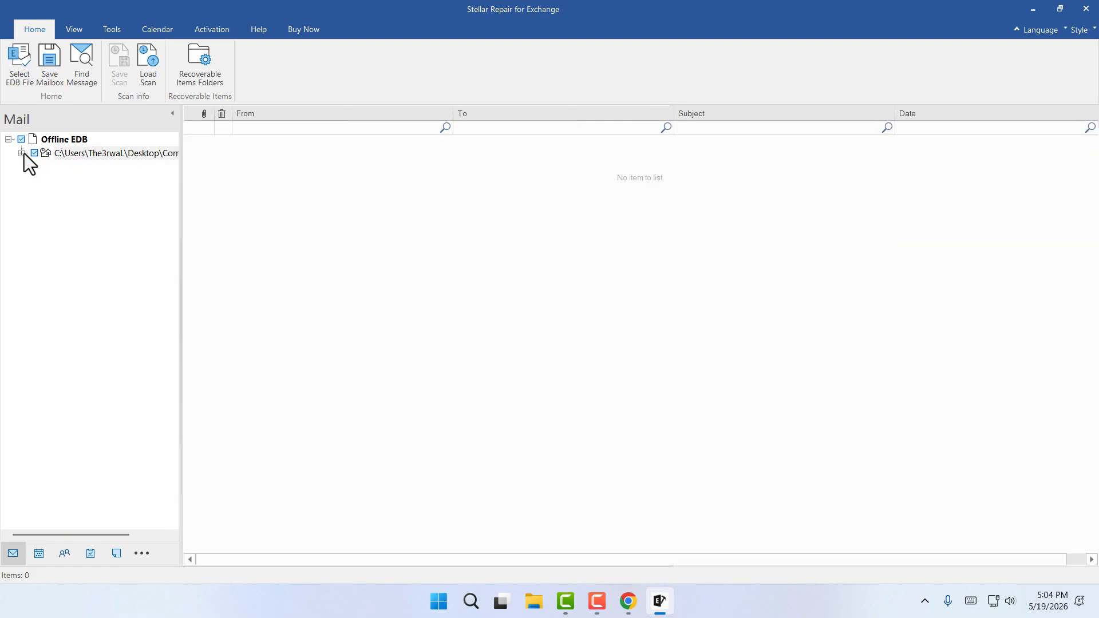
left_click(24, 153)
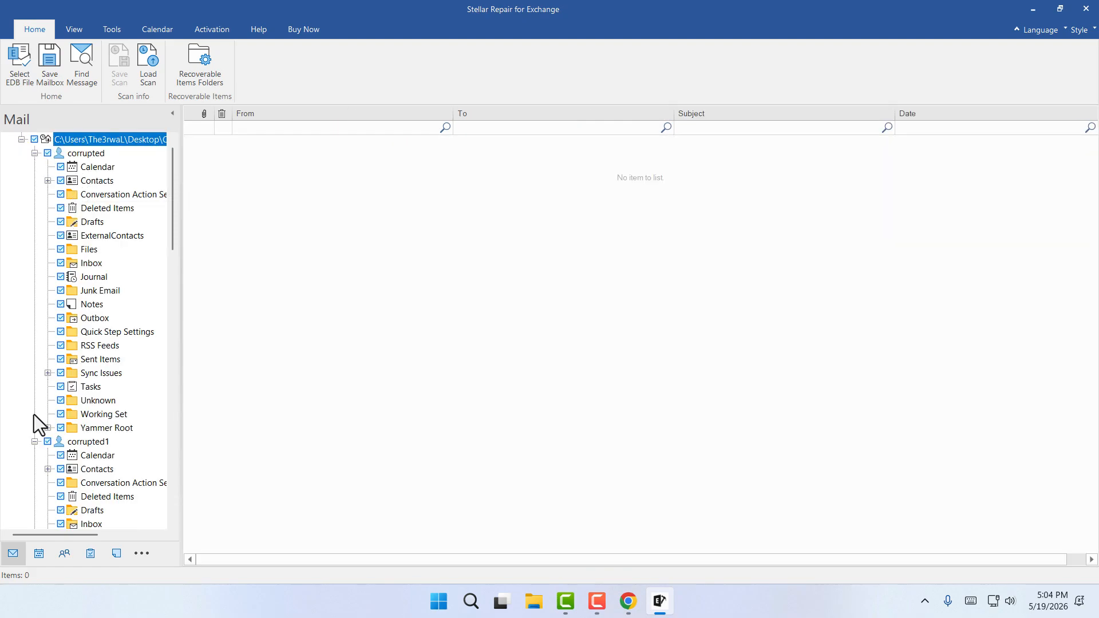
left_click(35, 441)
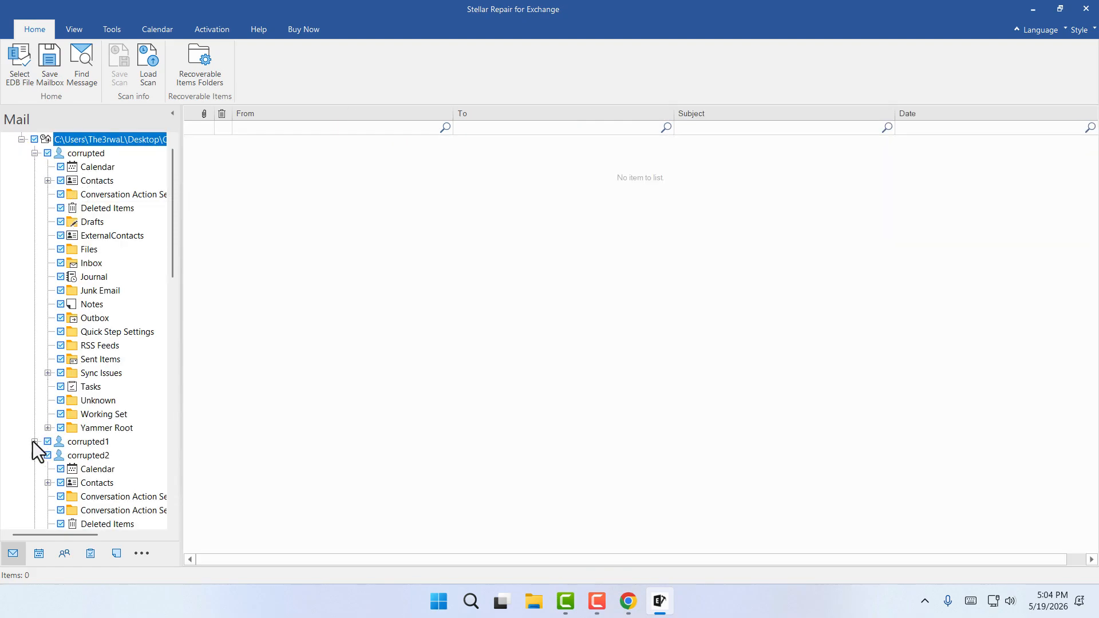
left_click(48, 153)
left_click(48, 154)
left_click(35, 154)
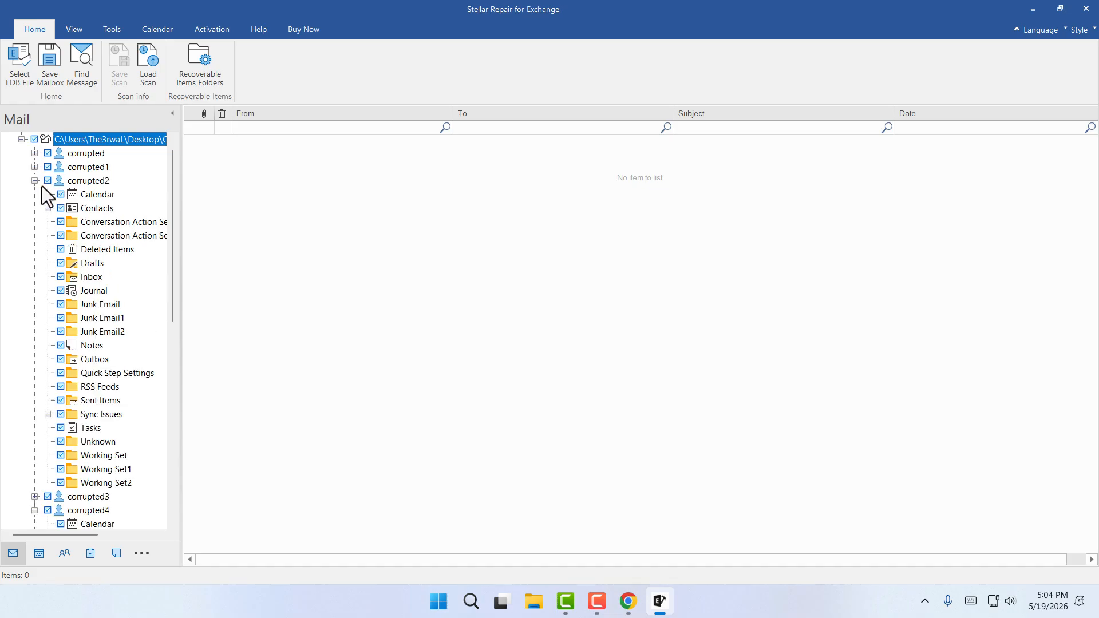
left_click(35, 181)
left_click(35, 208)
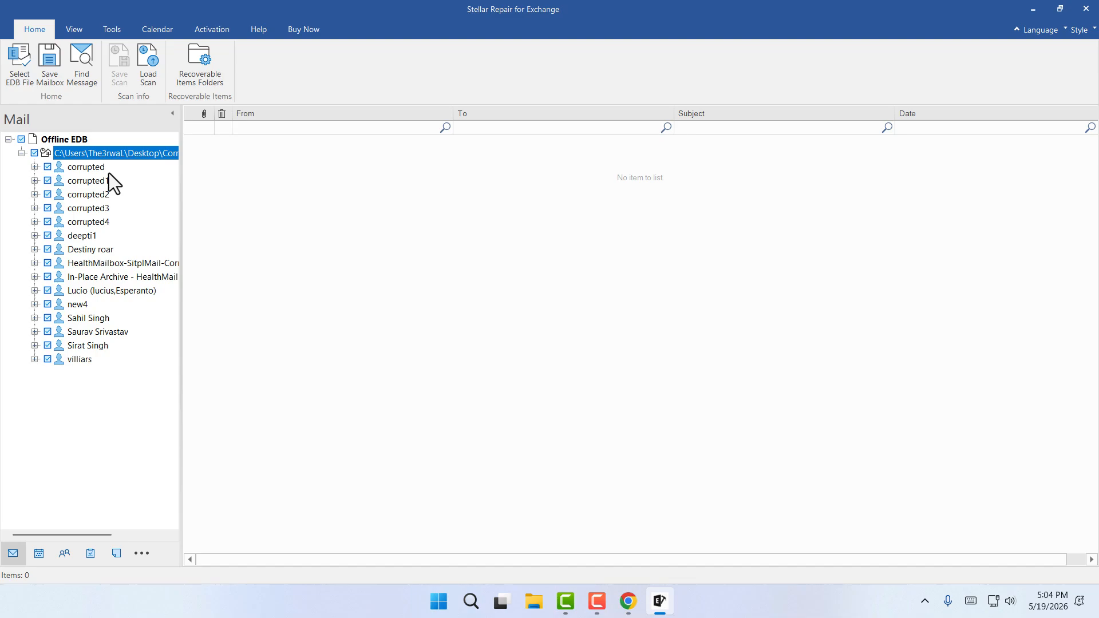
left_click(104, 198)
left_click(84, 249)
left_click(84, 291)
left_click(79, 345)
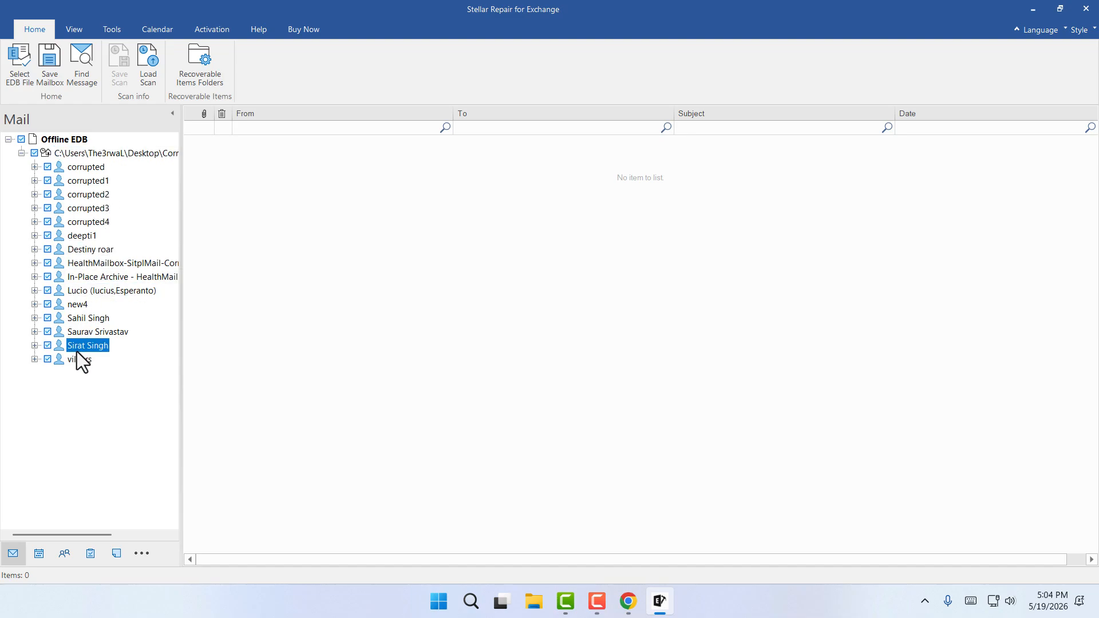
left_click(523, 53)
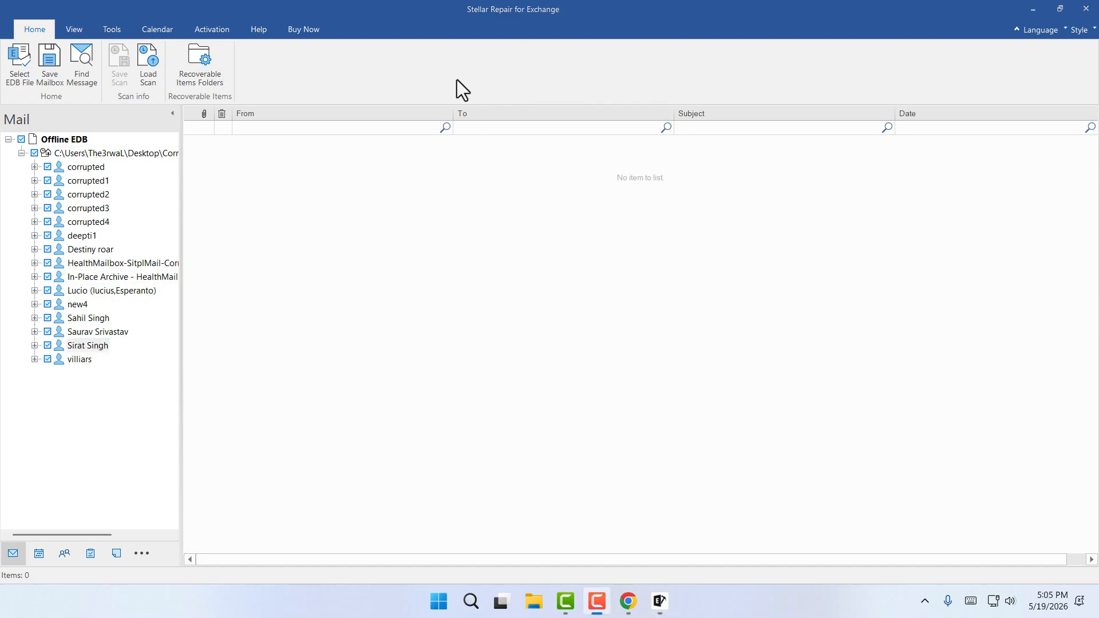
Look at the save and export options offered for the corrupted and corrupted1 mailboxes, closing each list without choosing one
left_click(101, 166)
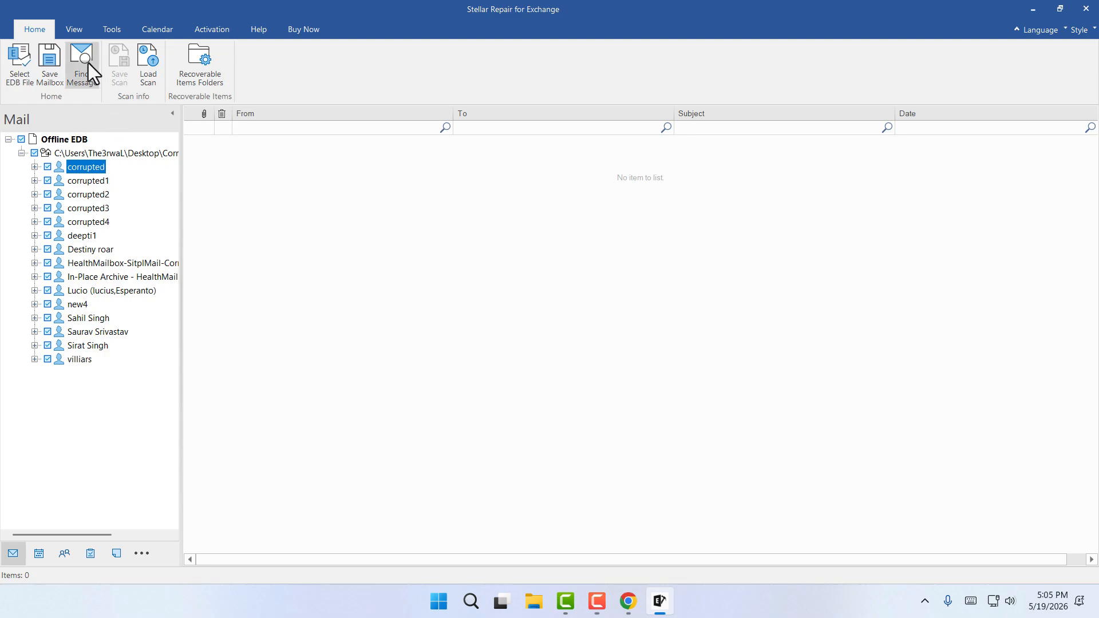
right_click(87, 166)
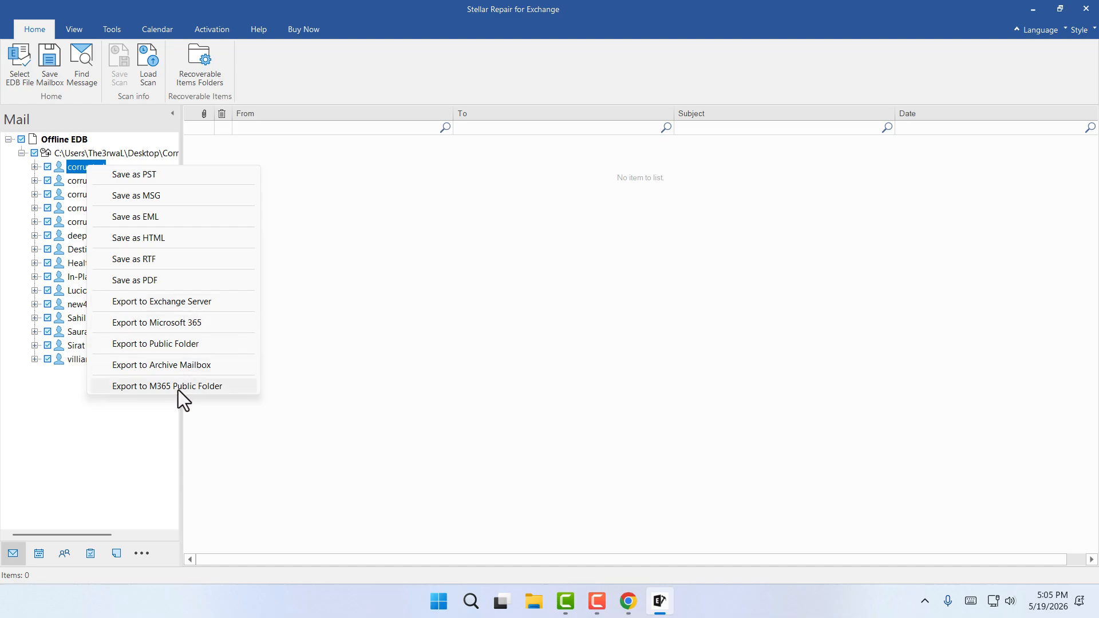
left_click(333, 383)
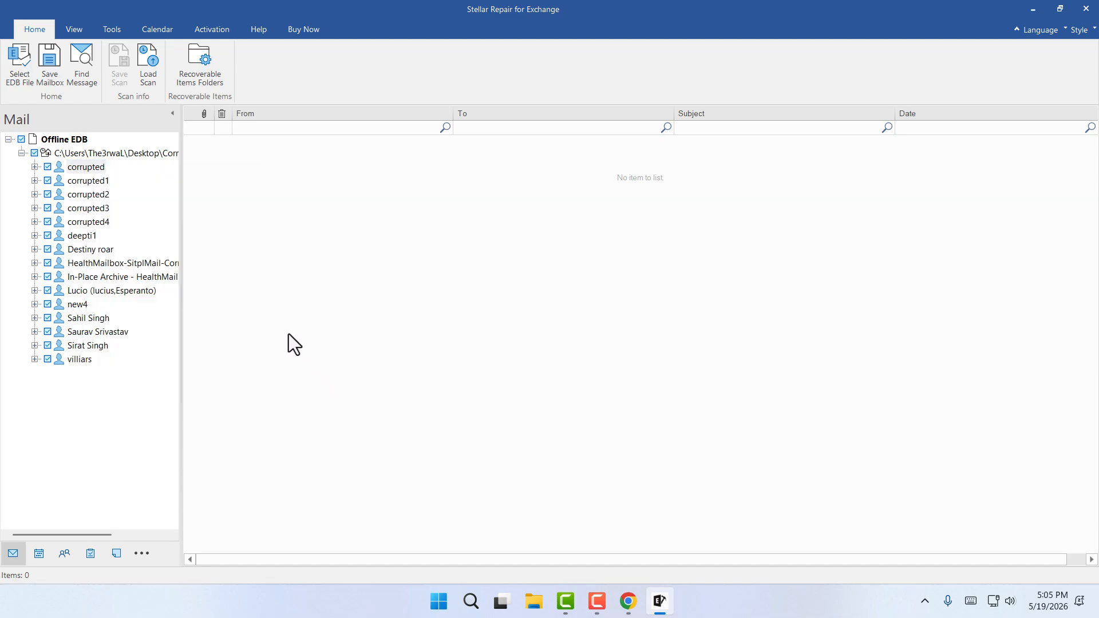
right_click(95, 181)
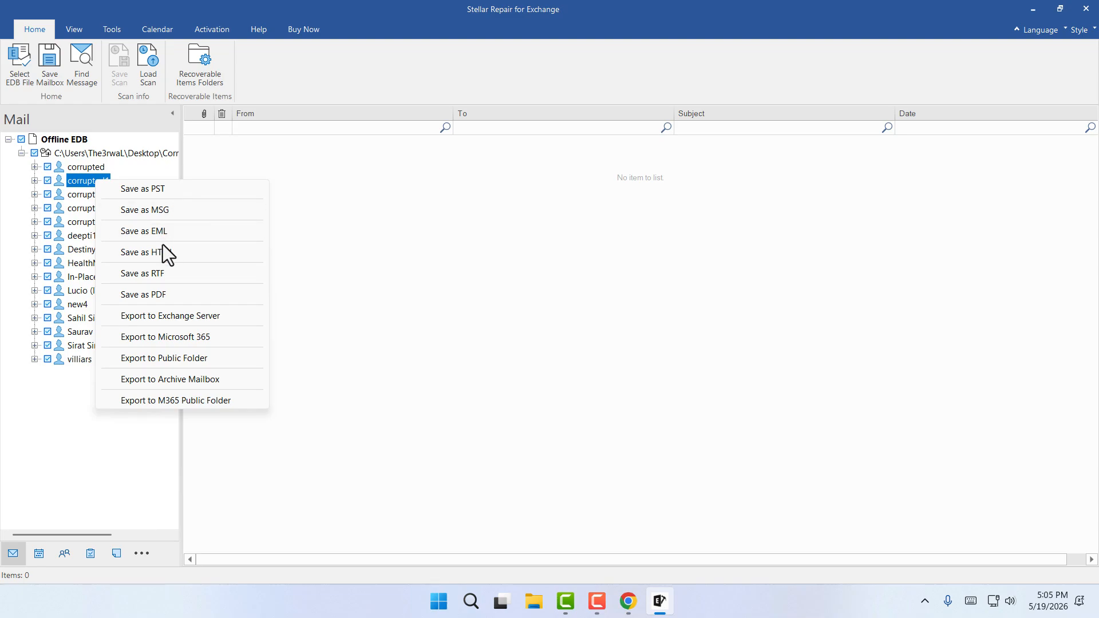
left_click(291, 423)
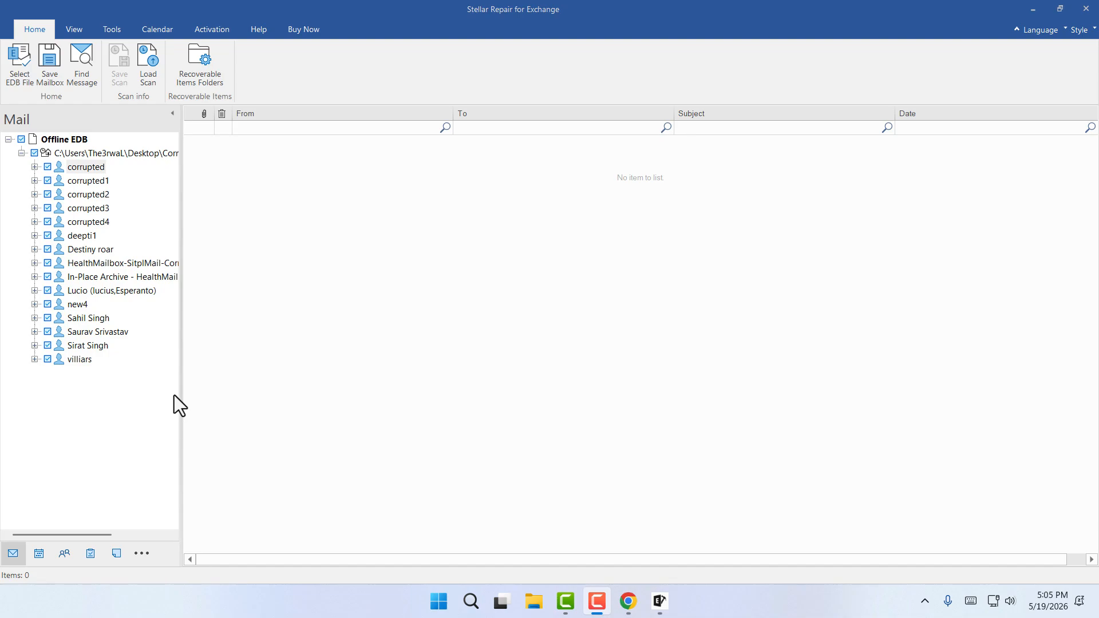
Select the corrupted mailbox and review its save and export formats again, and bring up those of corrupted1
left_click(96, 363)
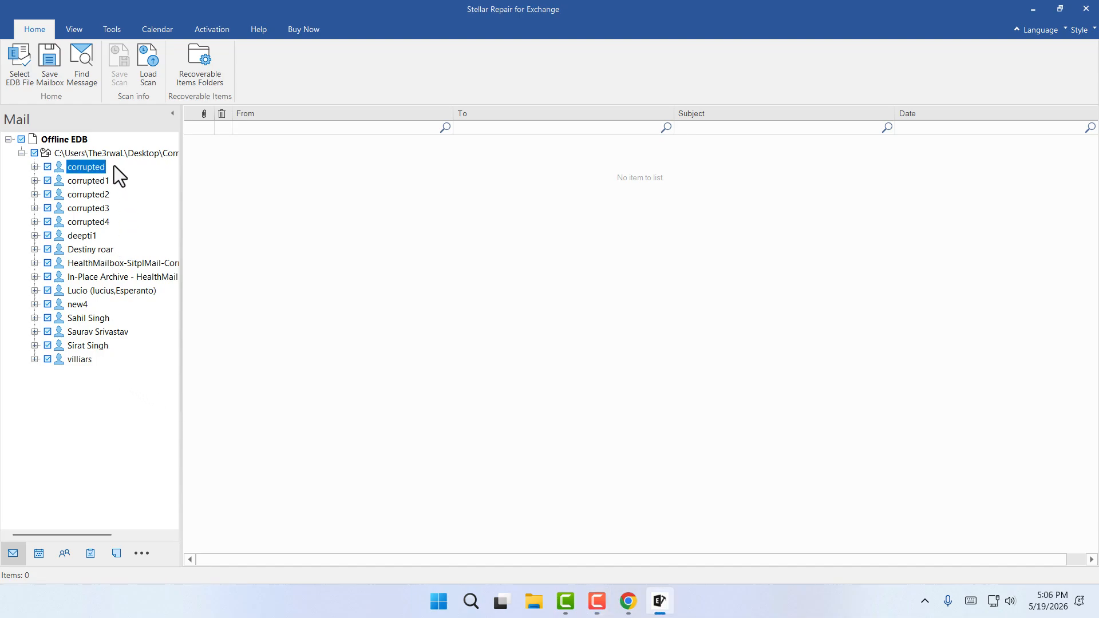
left_click(104, 149)
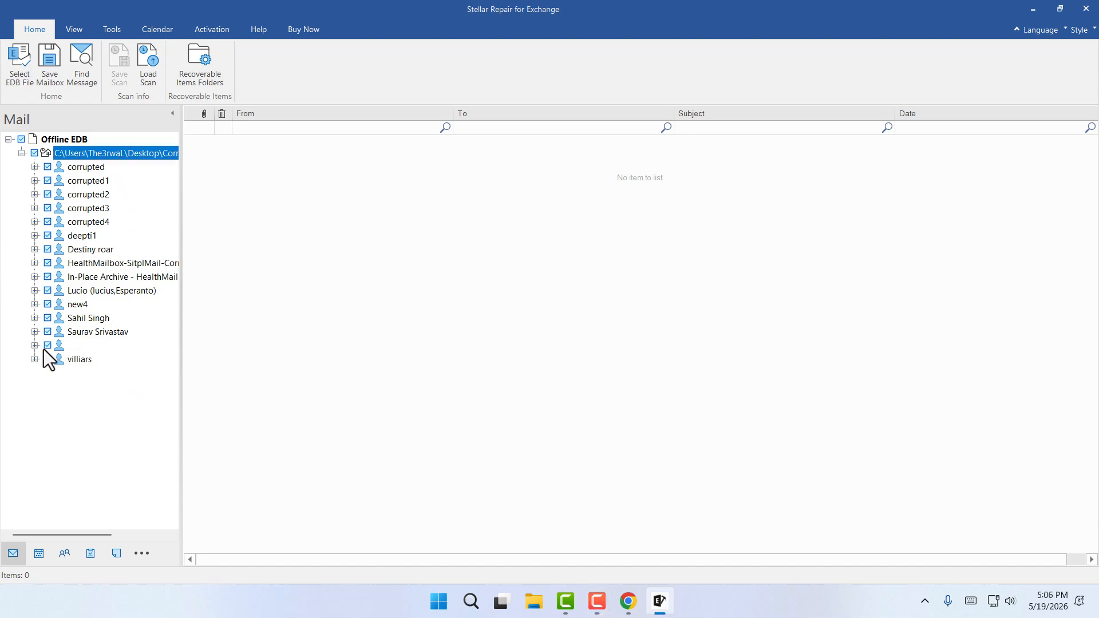
left_click(96, 168)
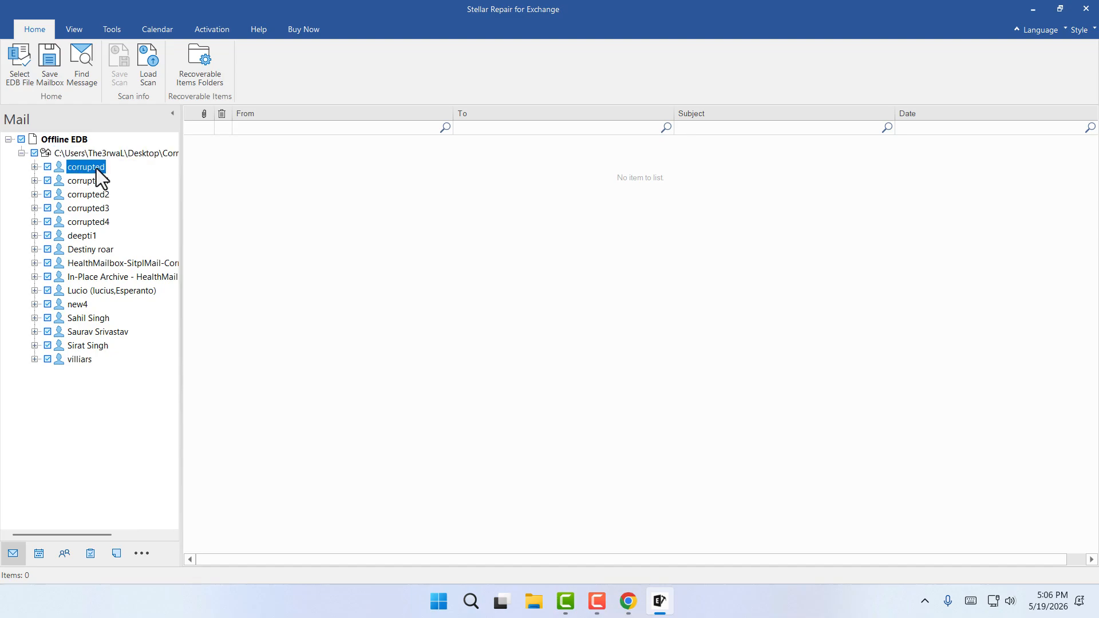
right_click(96, 168)
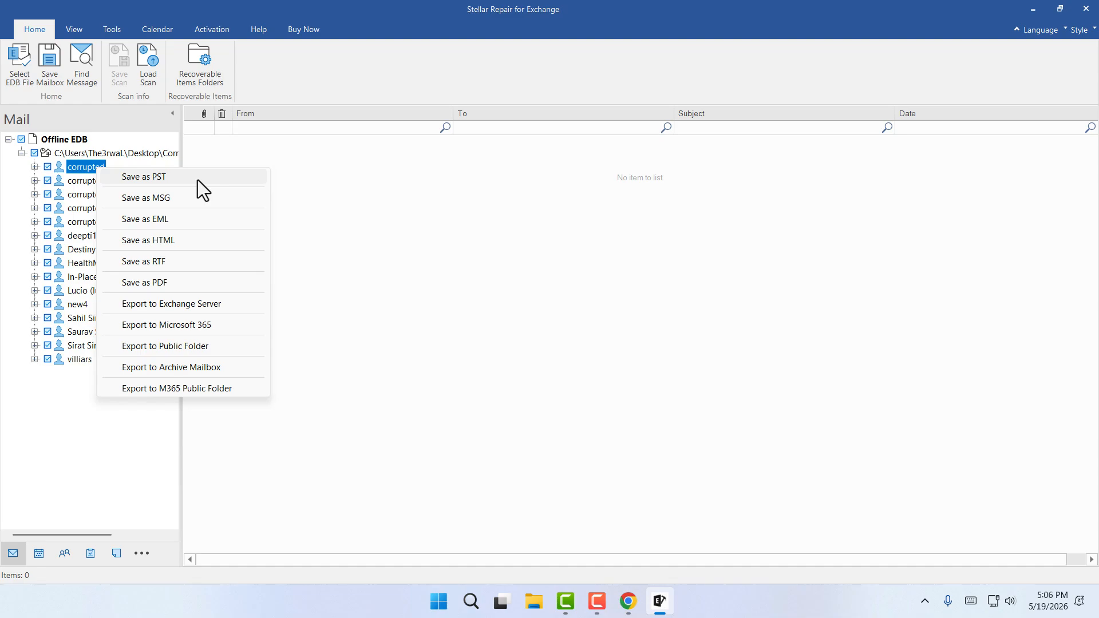
right_click(71, 183)
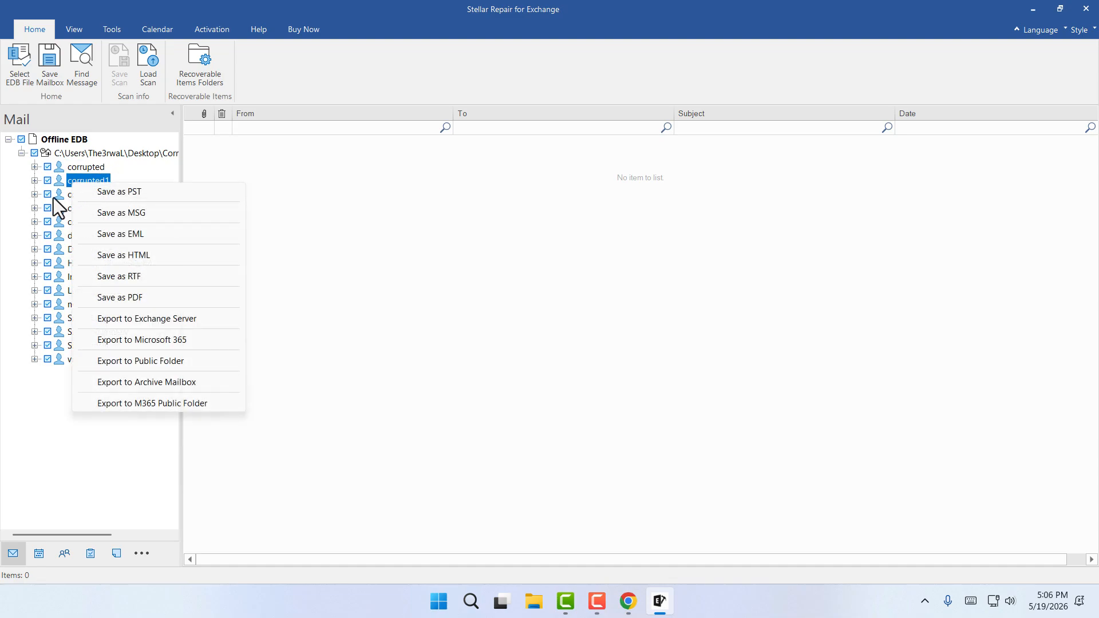
Compare the save and export options offered for the corrupted, corrupted1 and corrupted2 mailboxes without choosing one
right_click(55, 197)
right_click(92, 170)
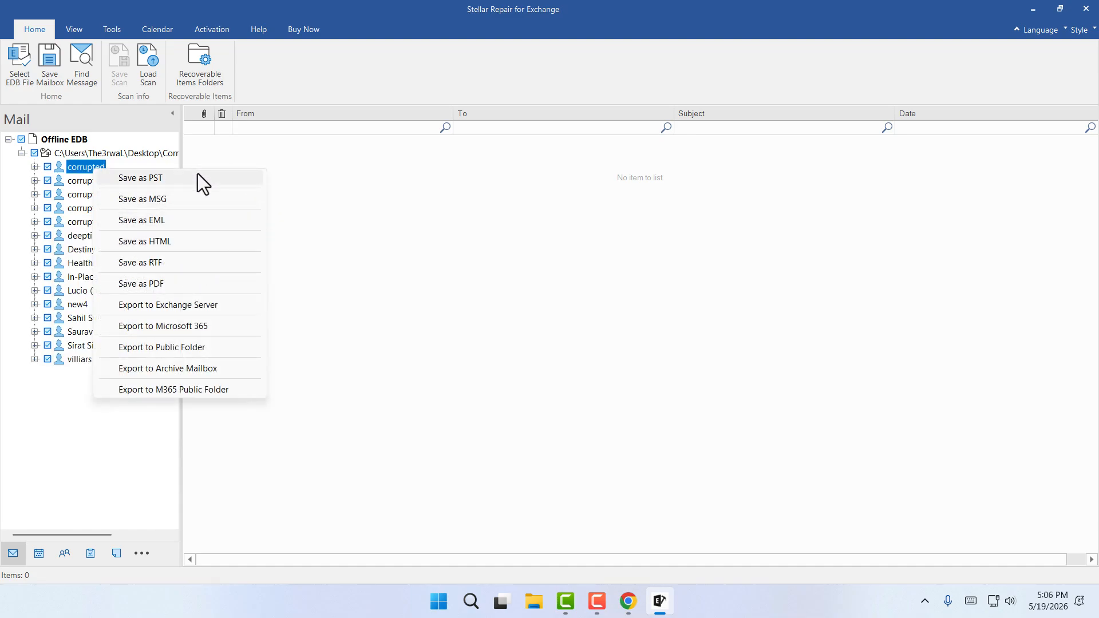
right_click(102, 168)
right_click(71, 183)
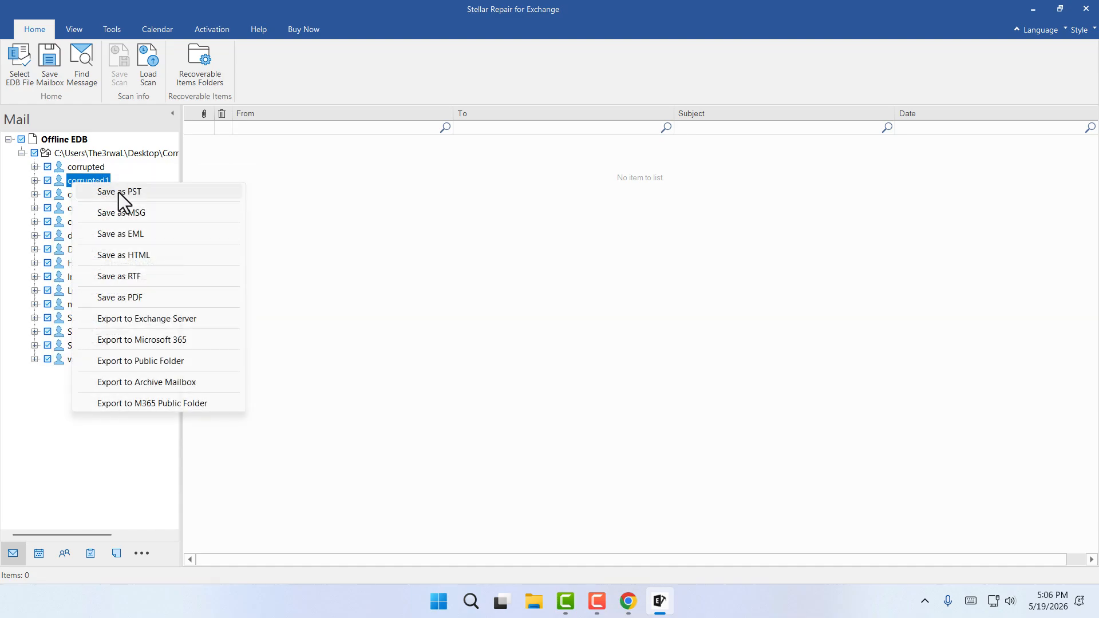
right_click(53, 198)
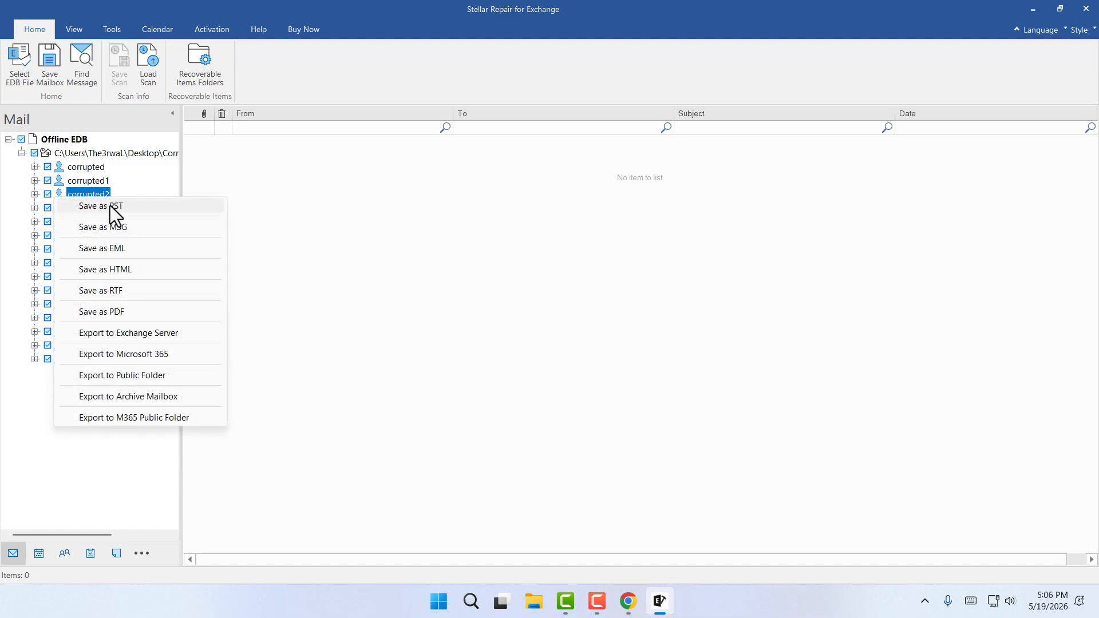
Save the corrupted mailbox as PST in the Documents\PST Files folder, keeping Auto Split PST File enabled
right_click(94, 170)
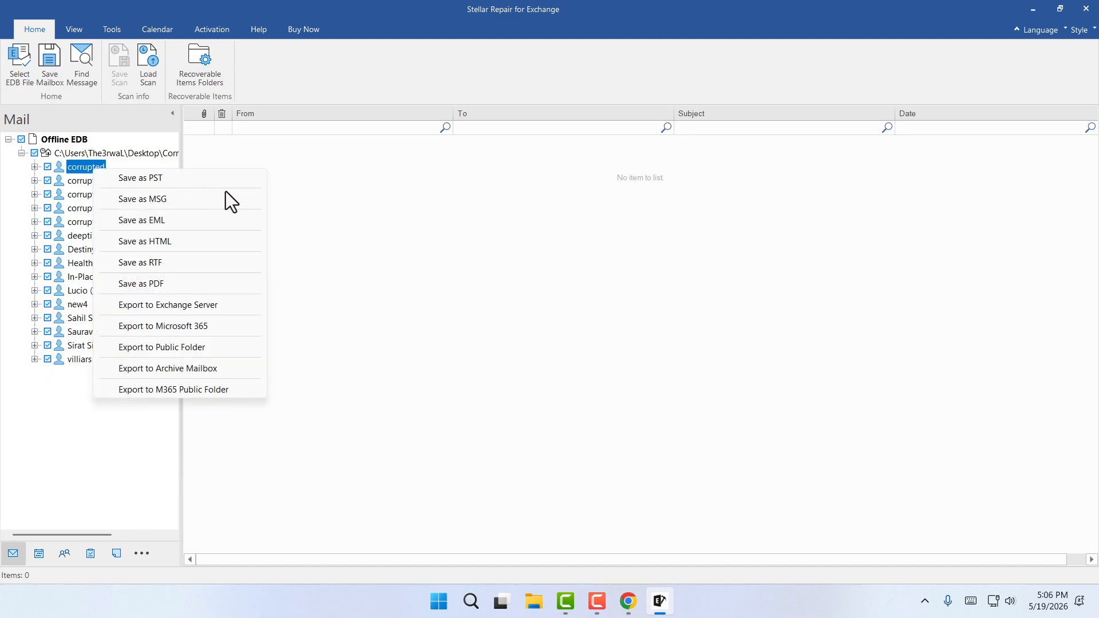
left_click(197, 175)
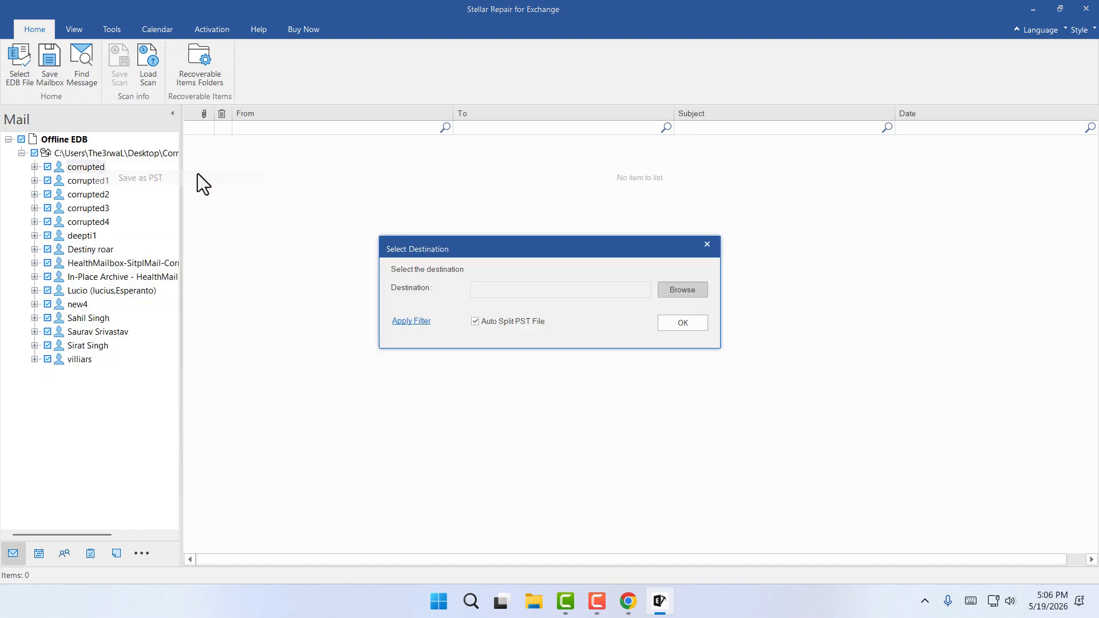
left_click(686, 295)
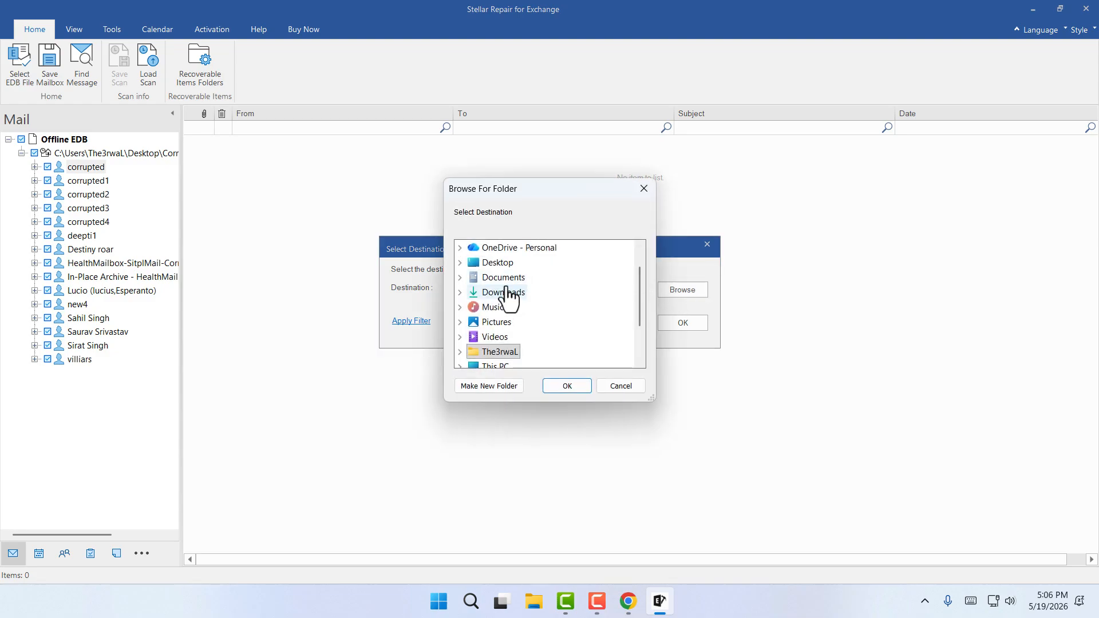
double_click(504, 279)
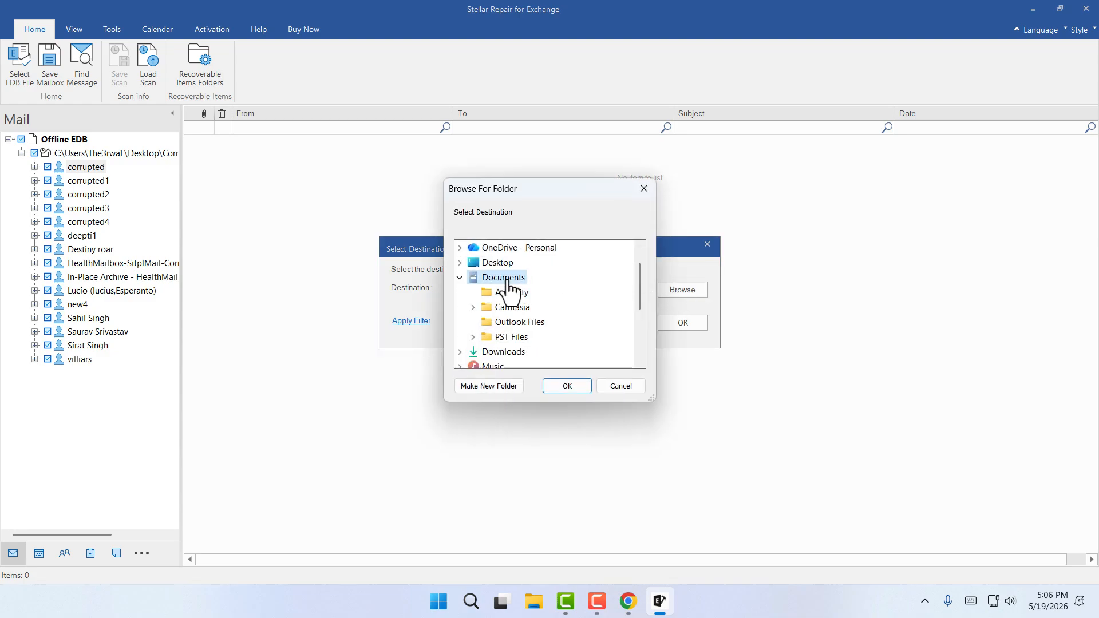
double_click(509, 338)
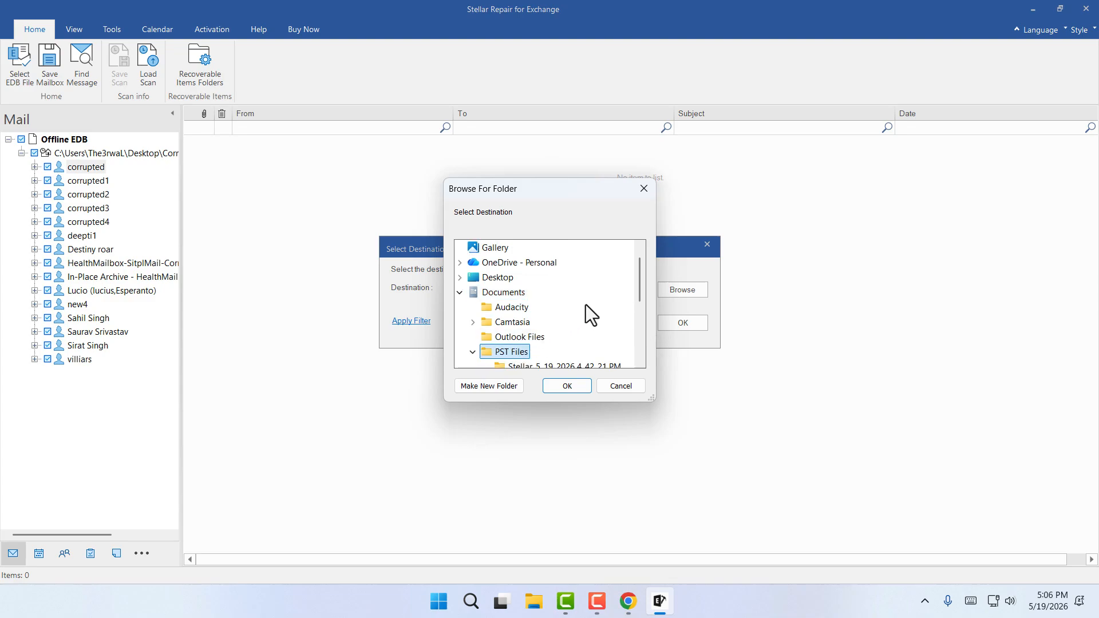
left_click(559, 389)
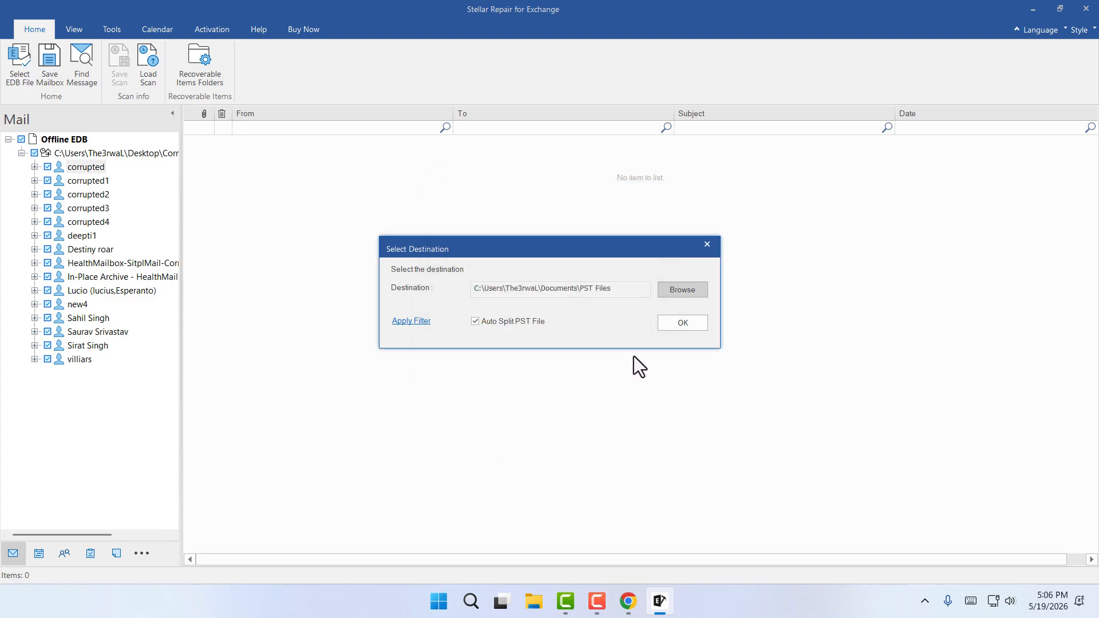
left_click(682, 323)
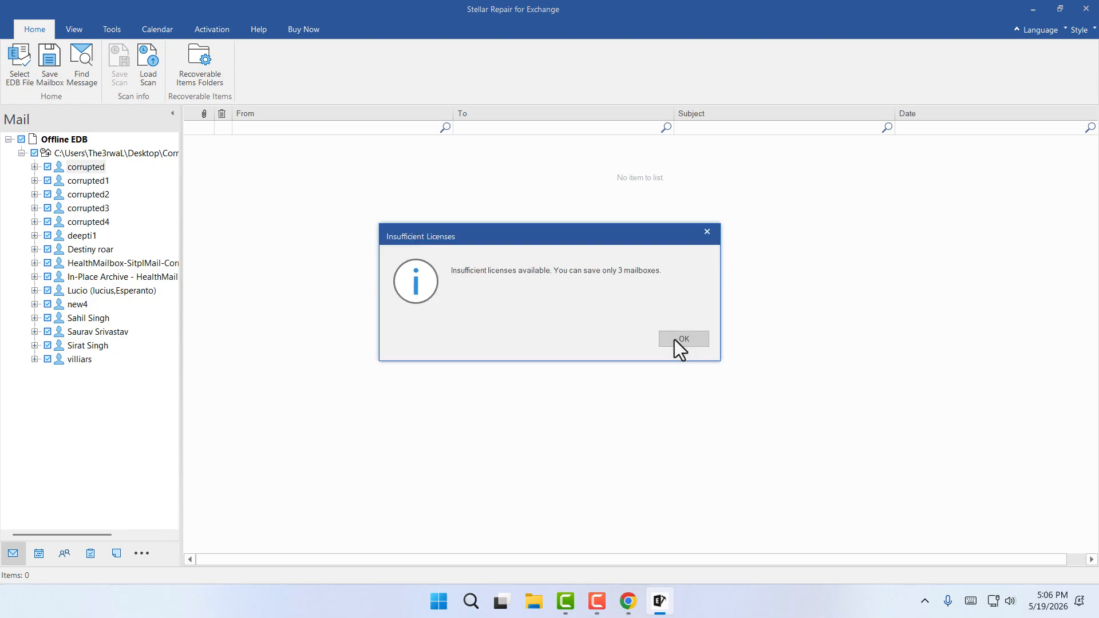
left_click(676, 340)
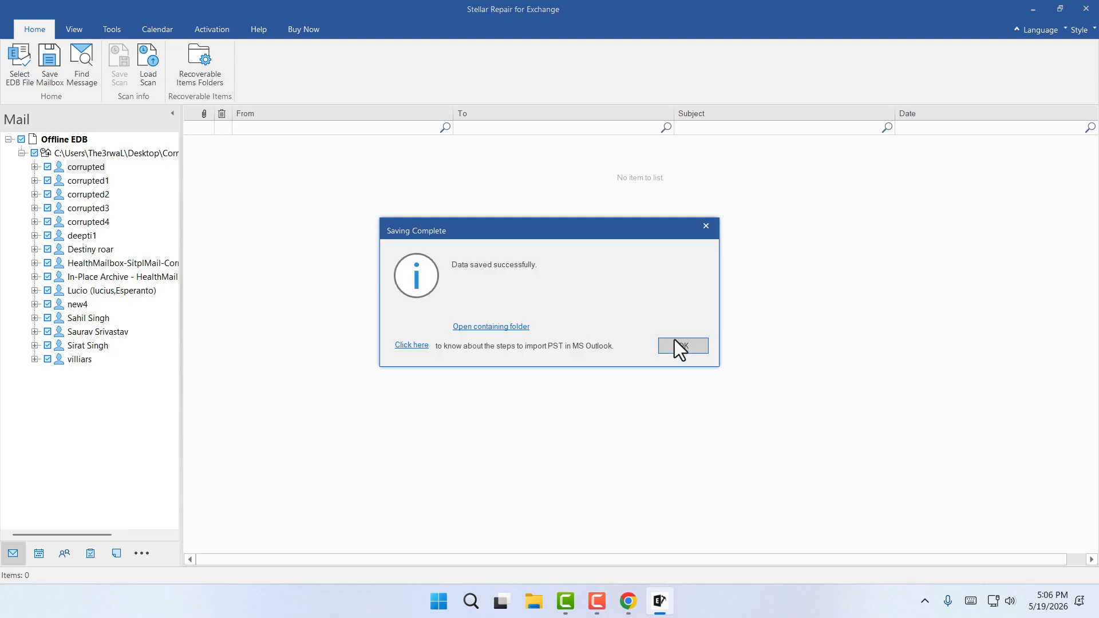
Check corrupted.pst in the folder containing the saved data, and close the folder and the save confirmation
left_click(503, 327)
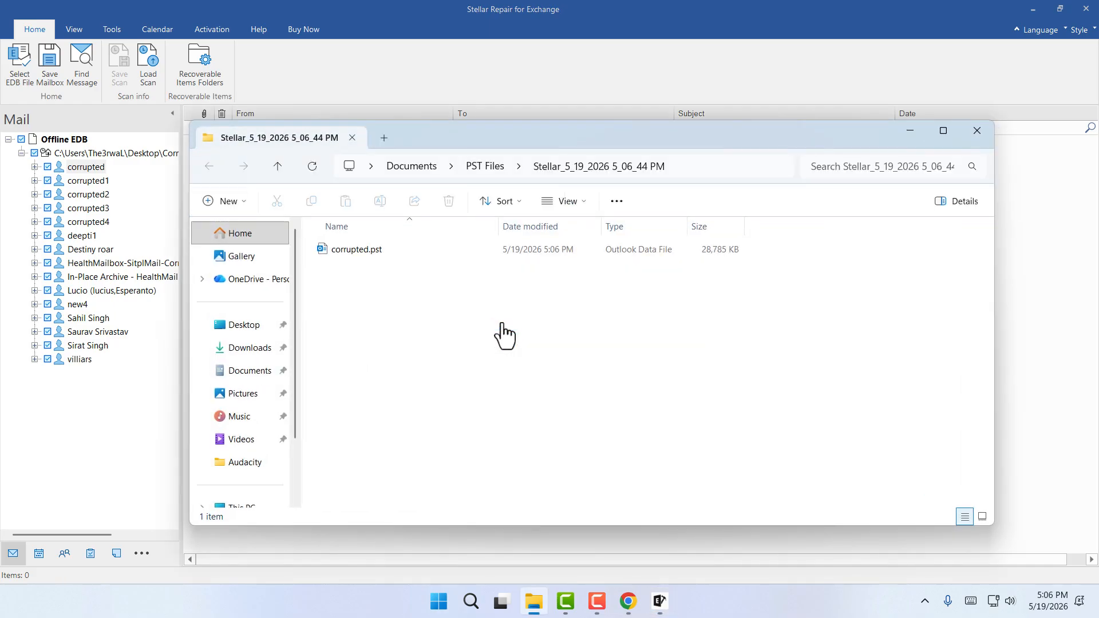
left_click(374, 250)
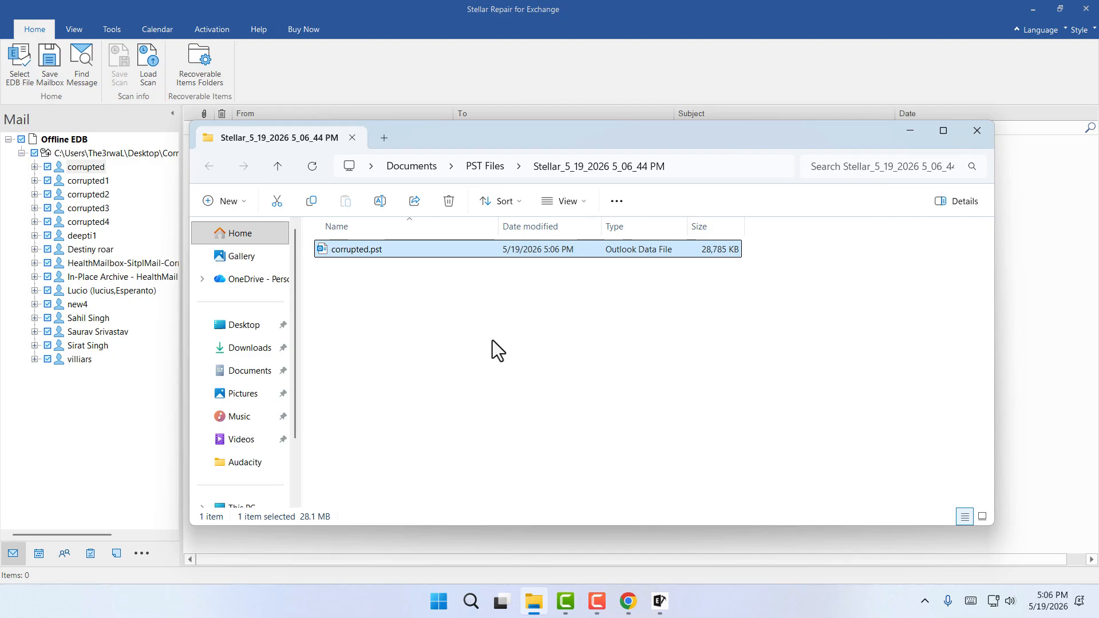
left_click_drag(492, 340, 377, 250)
left_click(975, 135)
left_click(699, 346)
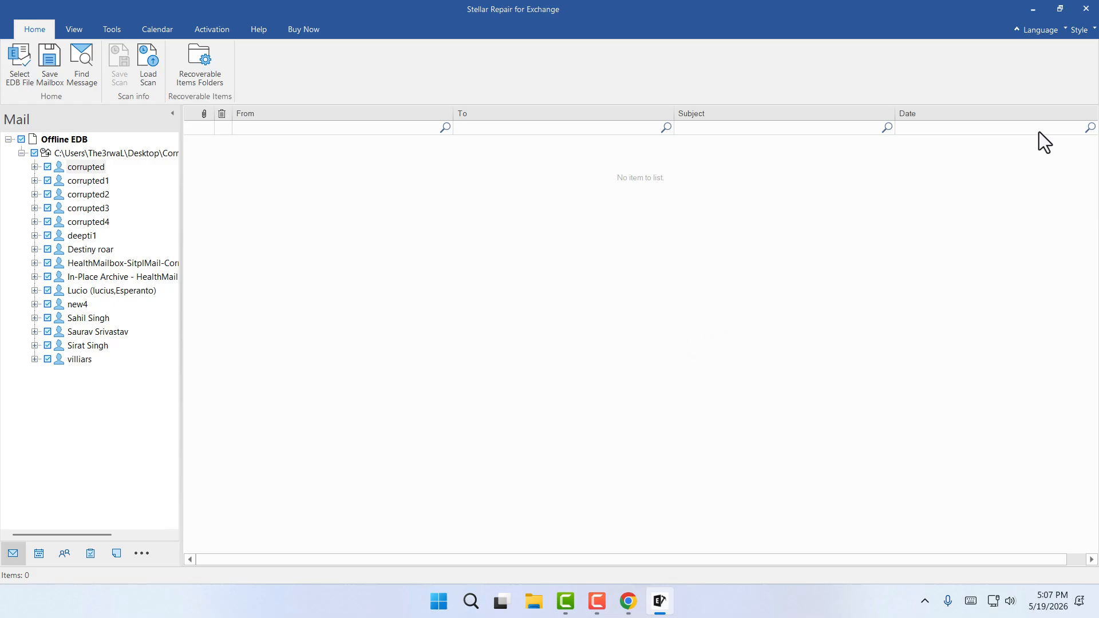
Minimize the repair program, launch Outlook (classic) as administrator and dismiss the Focused Inbox tip
left_click(1033, 10)
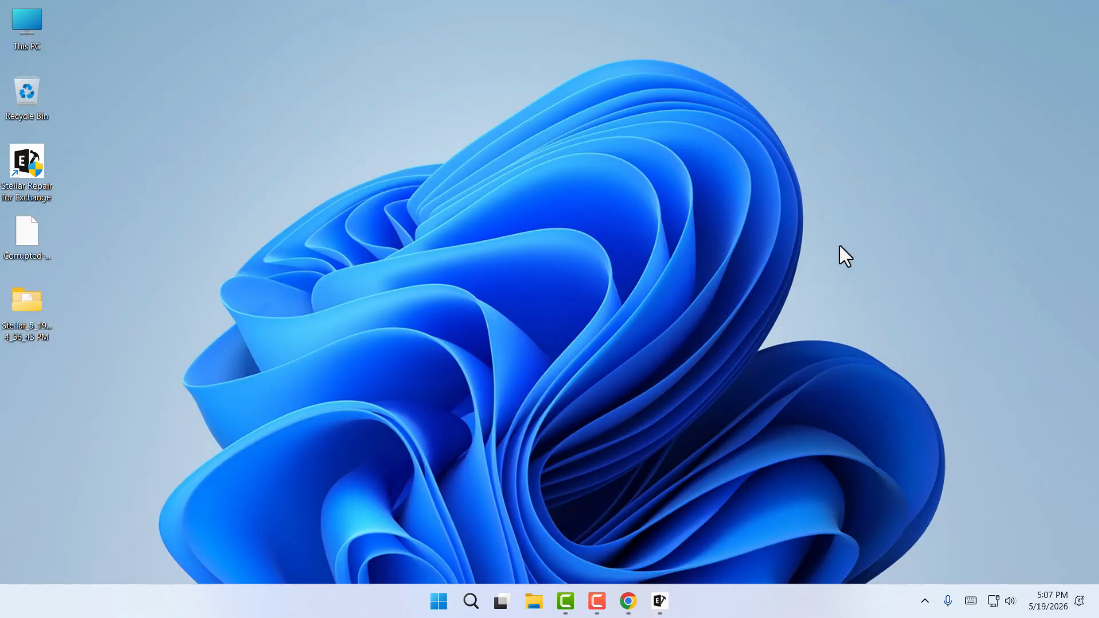
left_click(470, 601)
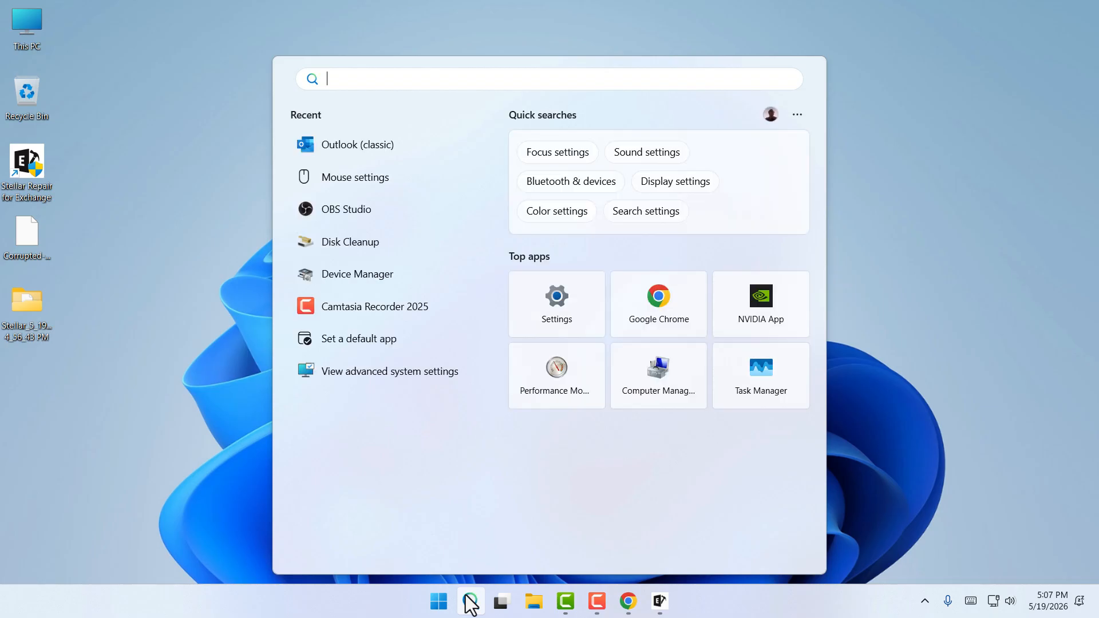
right_click(418, 151)
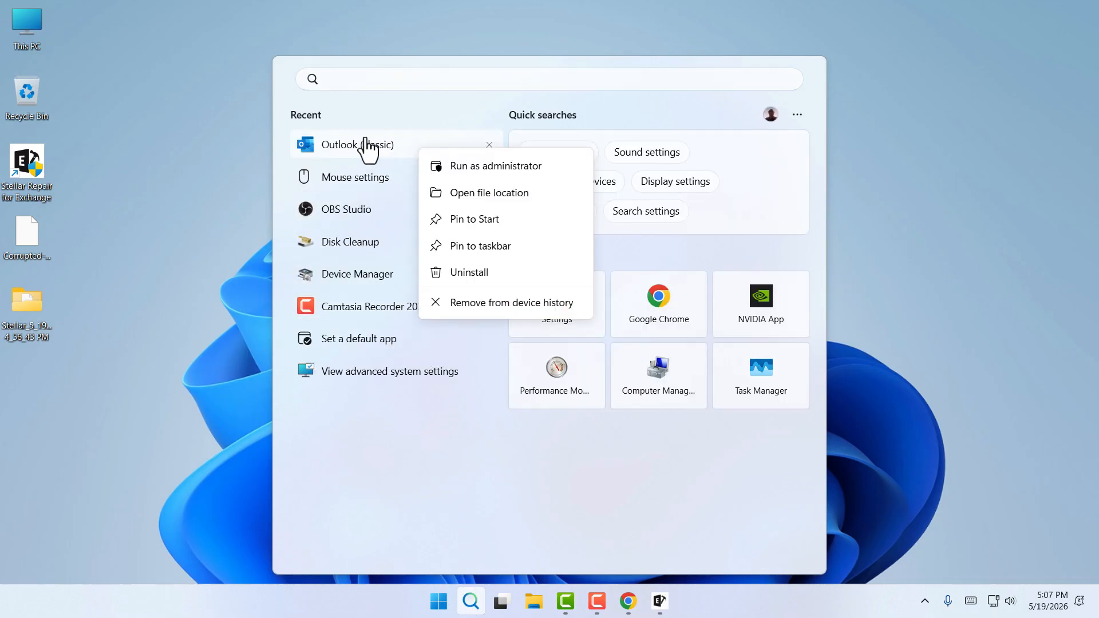
left_click(466, 170)
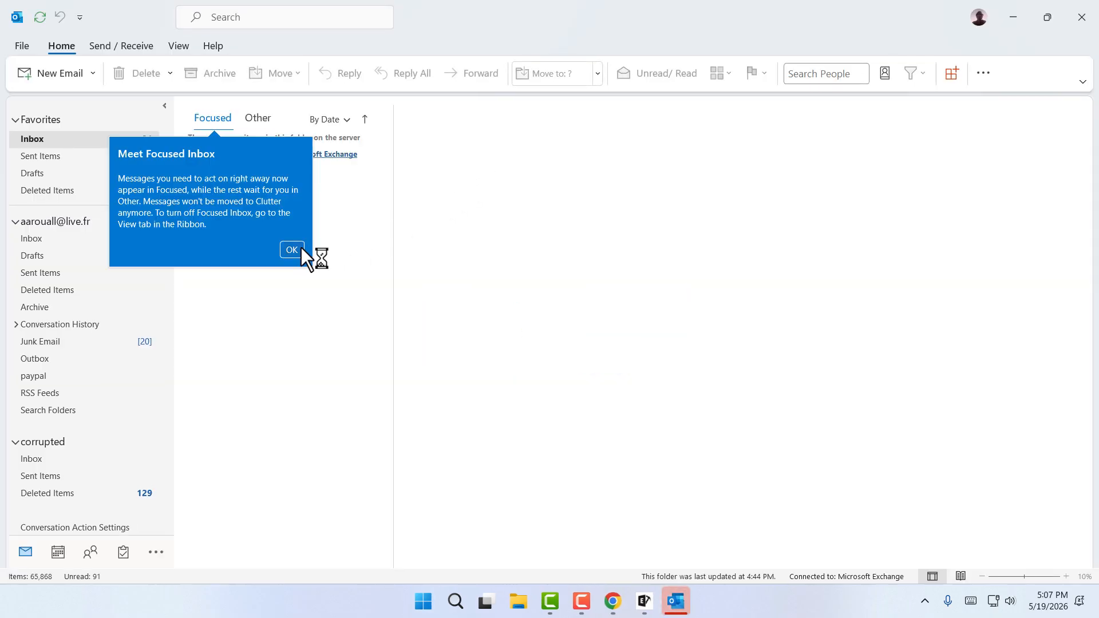
left_click(294, 248)
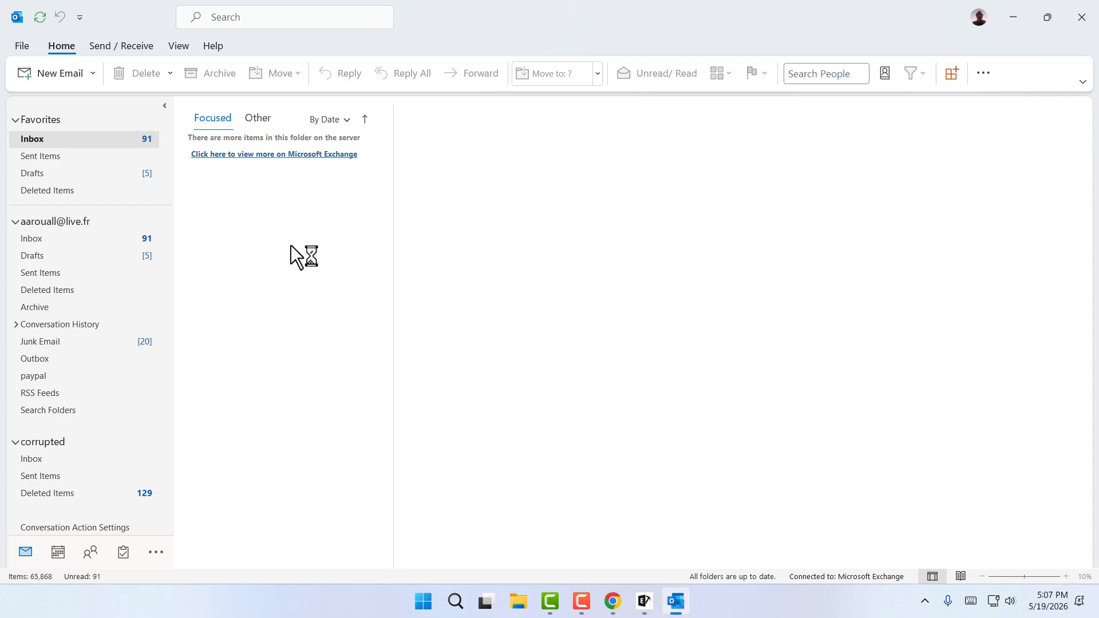
Open corrupted.pst from Documents\PST Files\Stellar_5_19_2026 4_42_21 PM as an Outlook data file and dismiss the new search tip
left_click(28, 44)
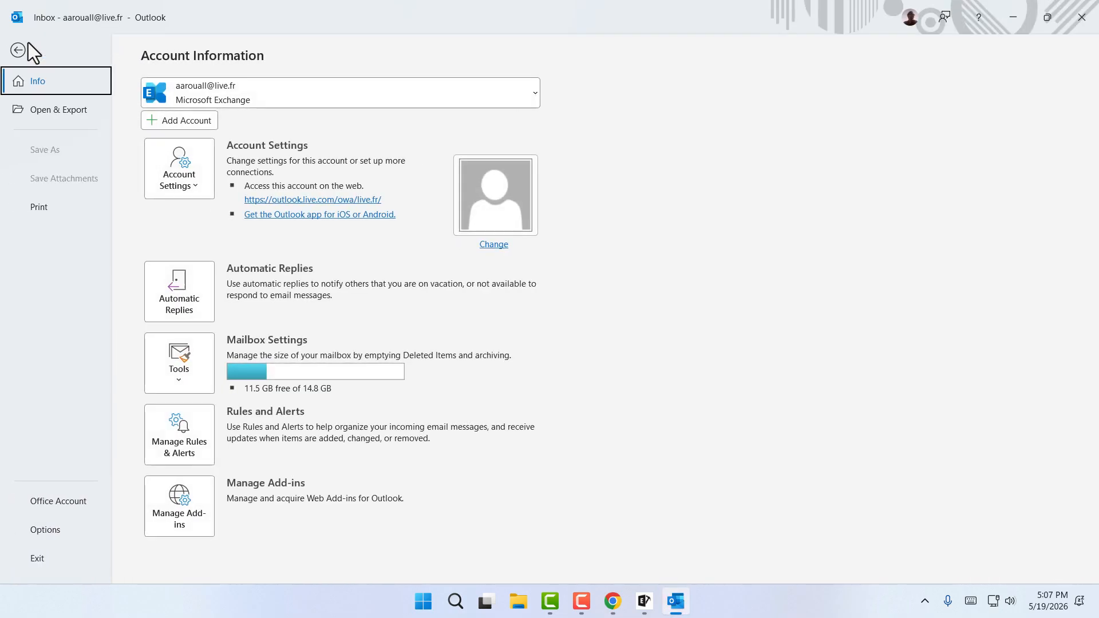
left_click(46, 108)
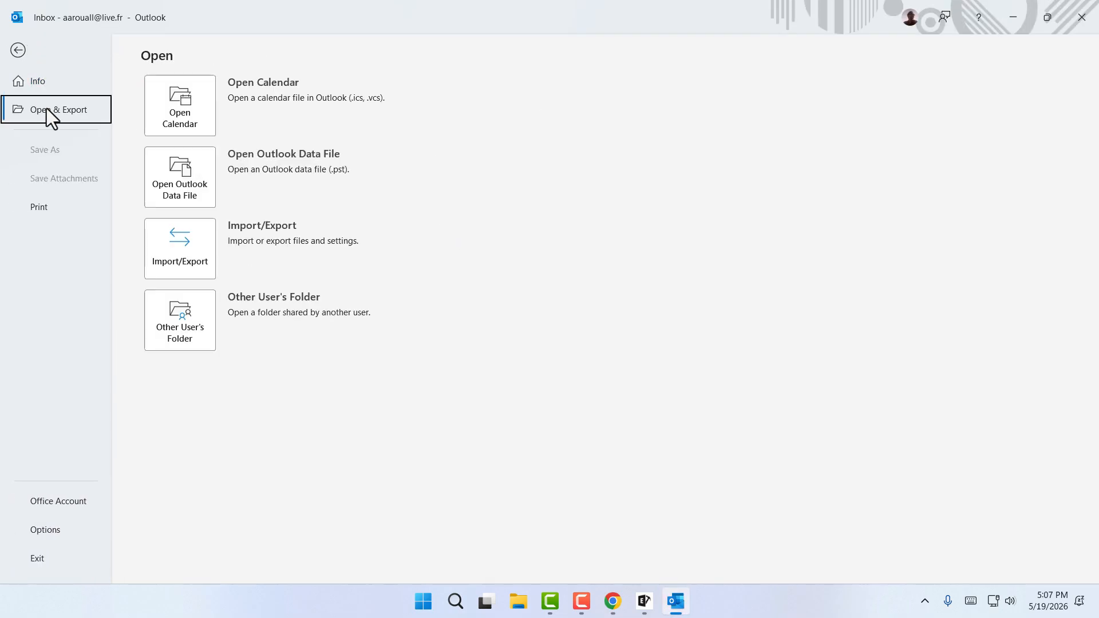
left_click(177, 173)
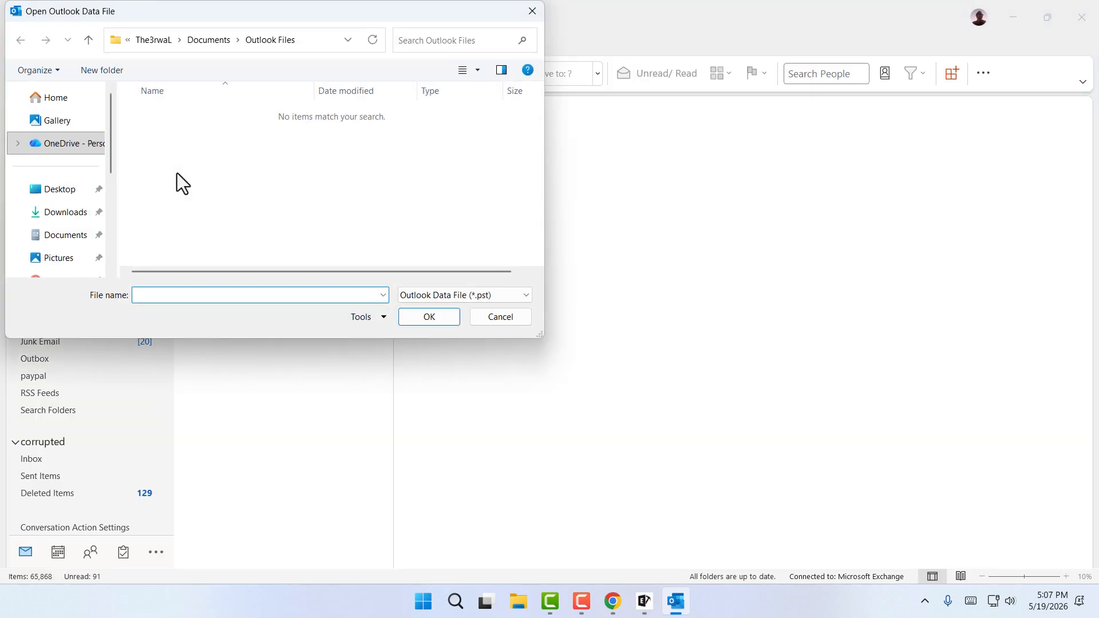
left_click(66, 235)
double_click(209, 176)
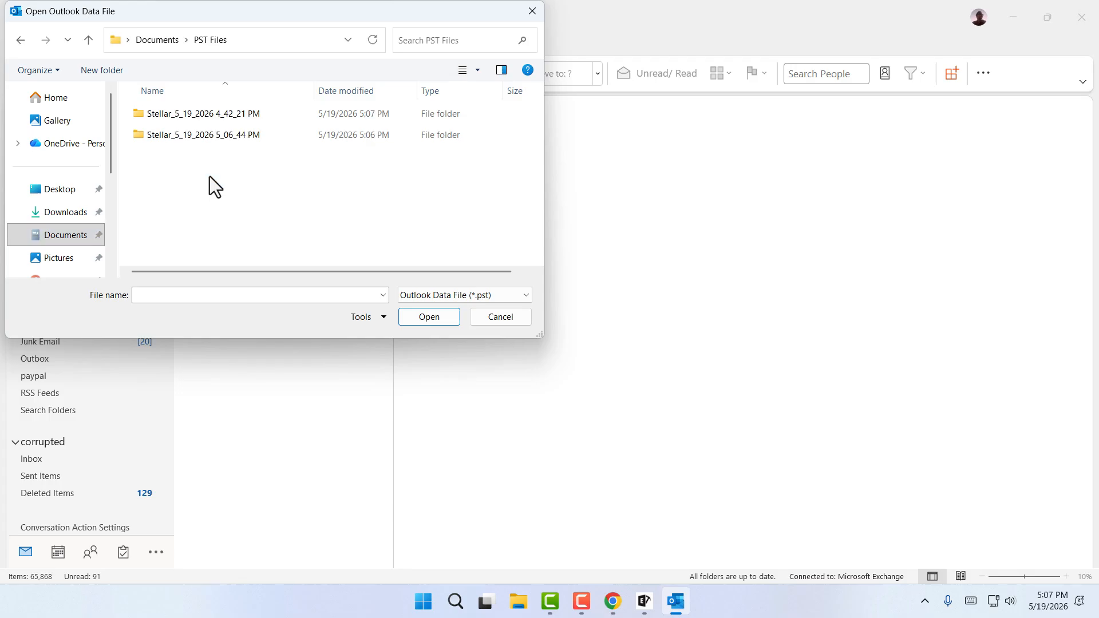
double_click(287, 110)
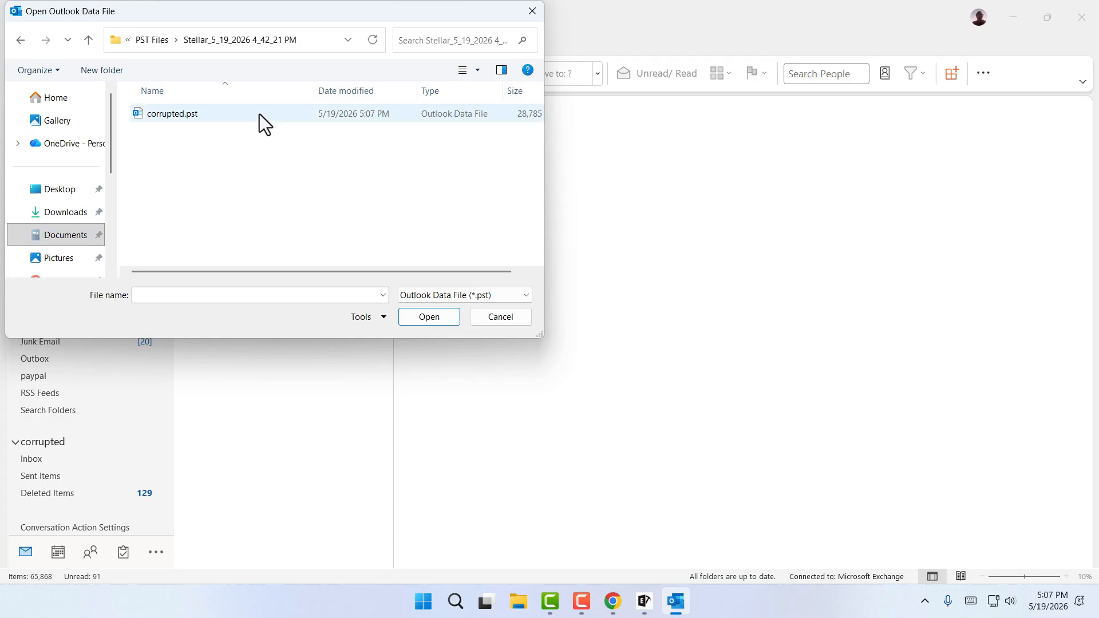
left_click(259, 114)
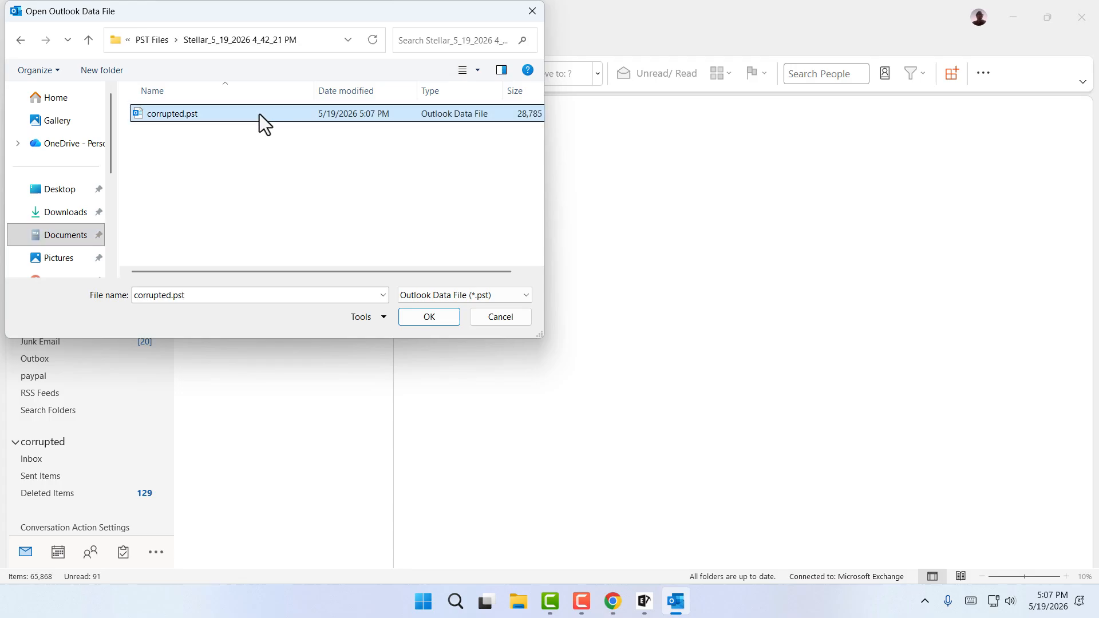
left_click(422, 319)
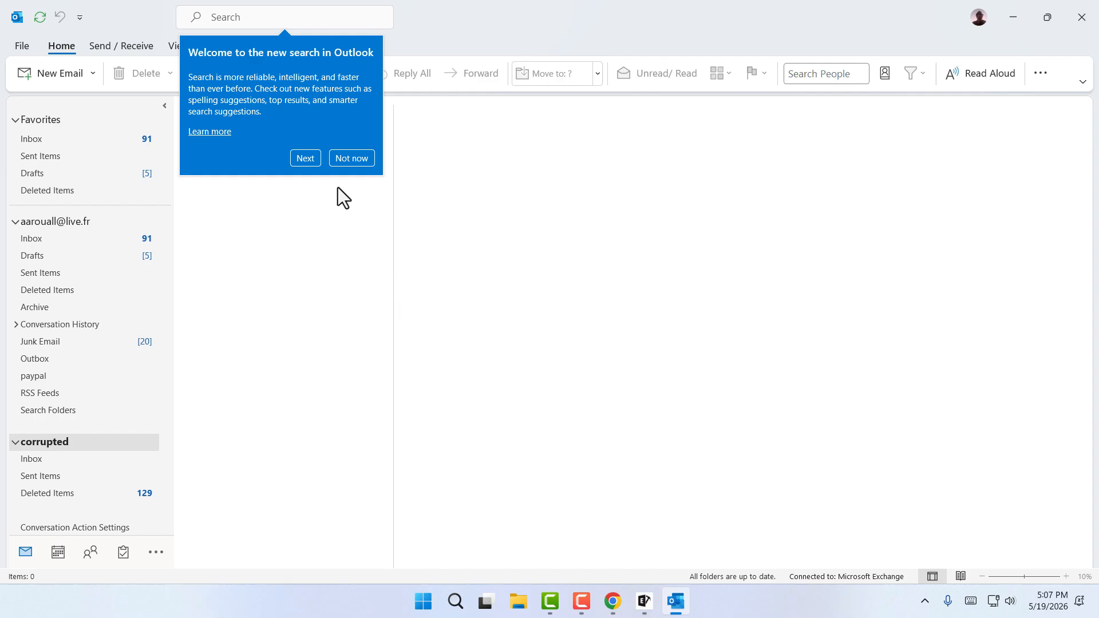
left_click(349, 164)
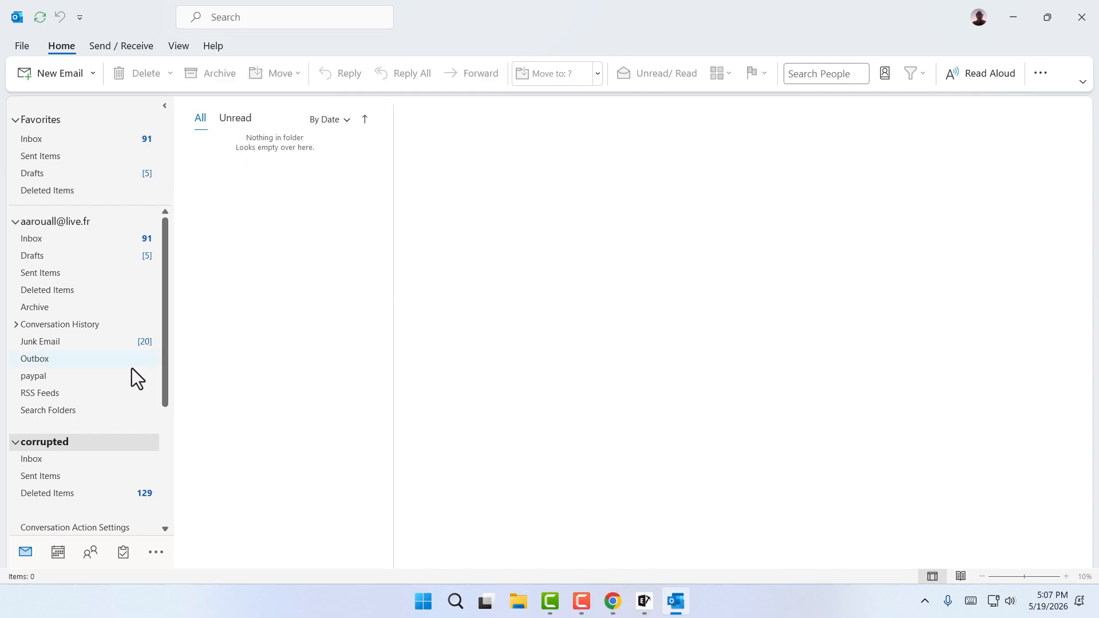
Collapse the corrupted data file, the e-mail account and the Favorites group in the folder list
left_click(17, 441)
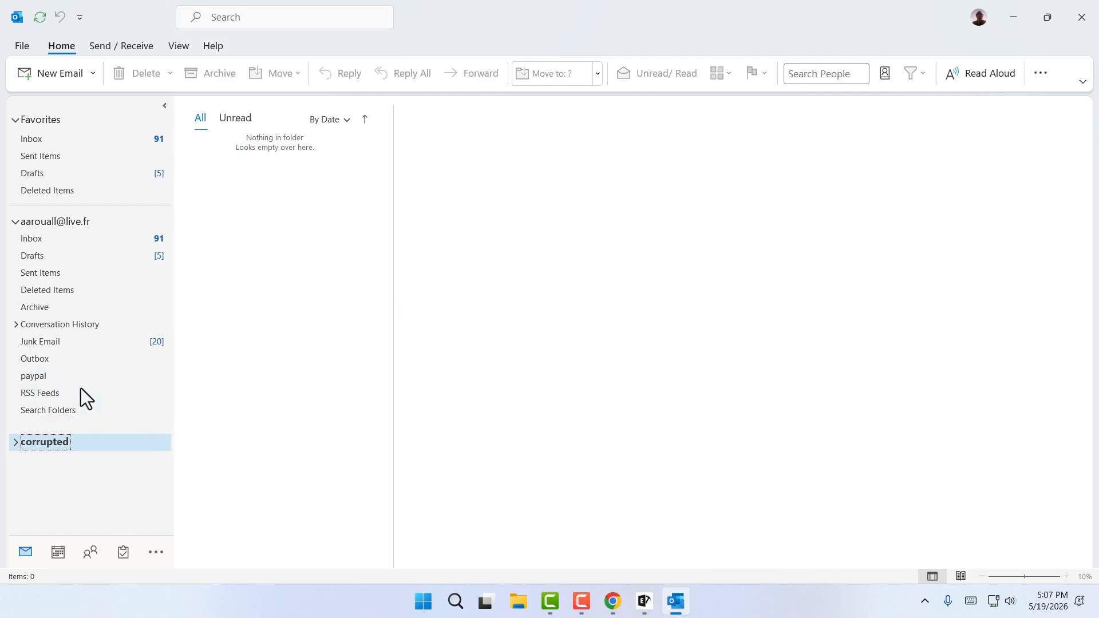
left_click(16, 223)
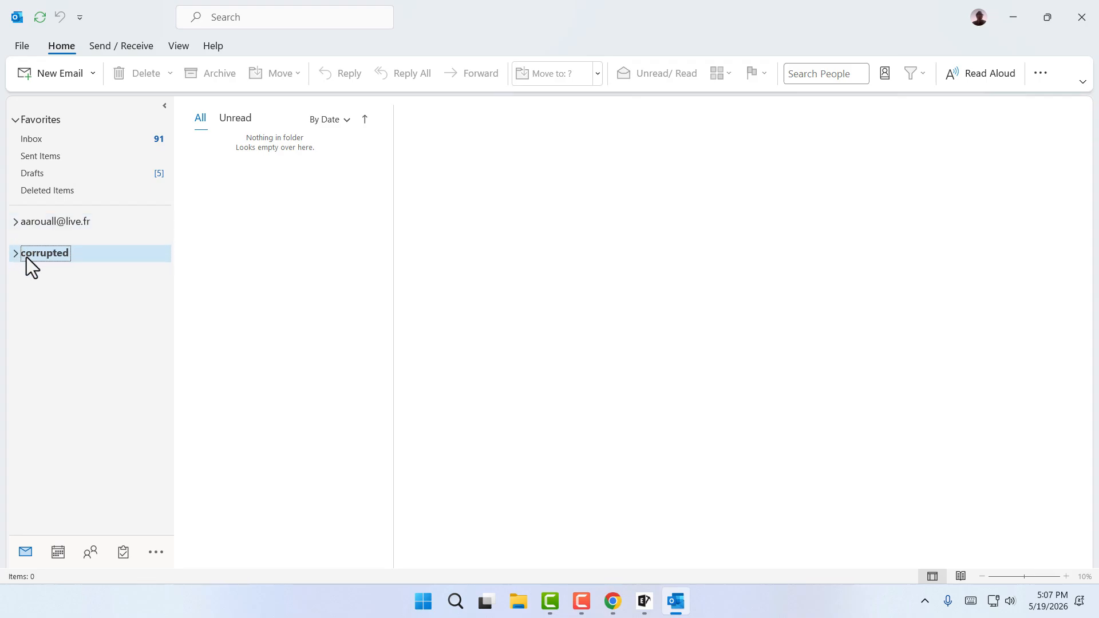
left_click(13, 121)
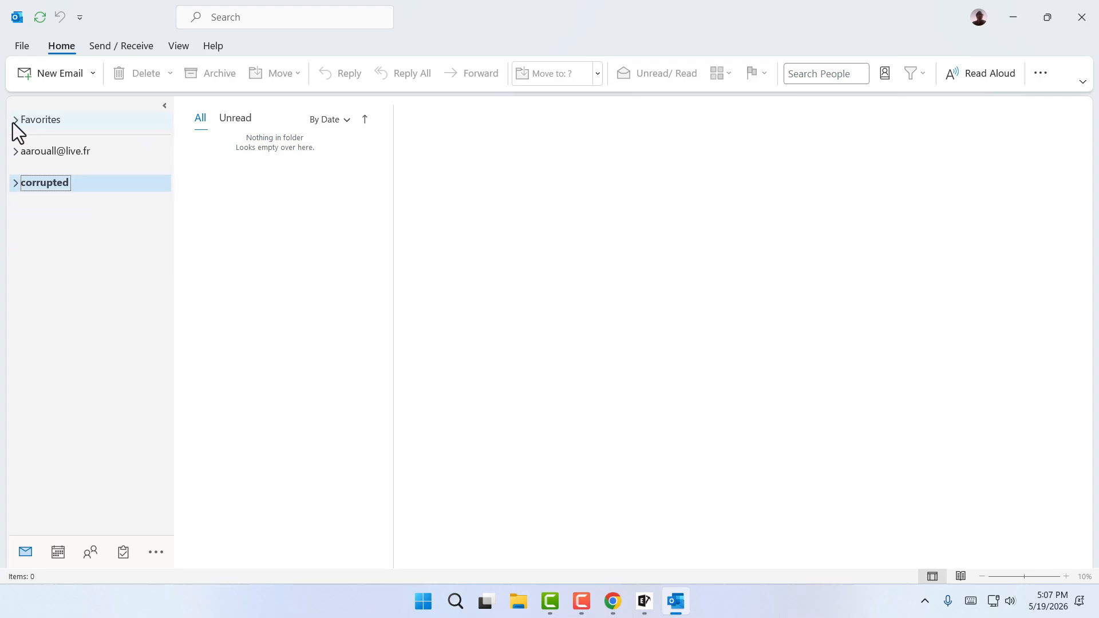
Look through the folders under Favorites and the e-mail account, leaving Favorites expanded and the account collapsed
left_click(12, 121)
left_click(16, 223)
left_click(16, 221)
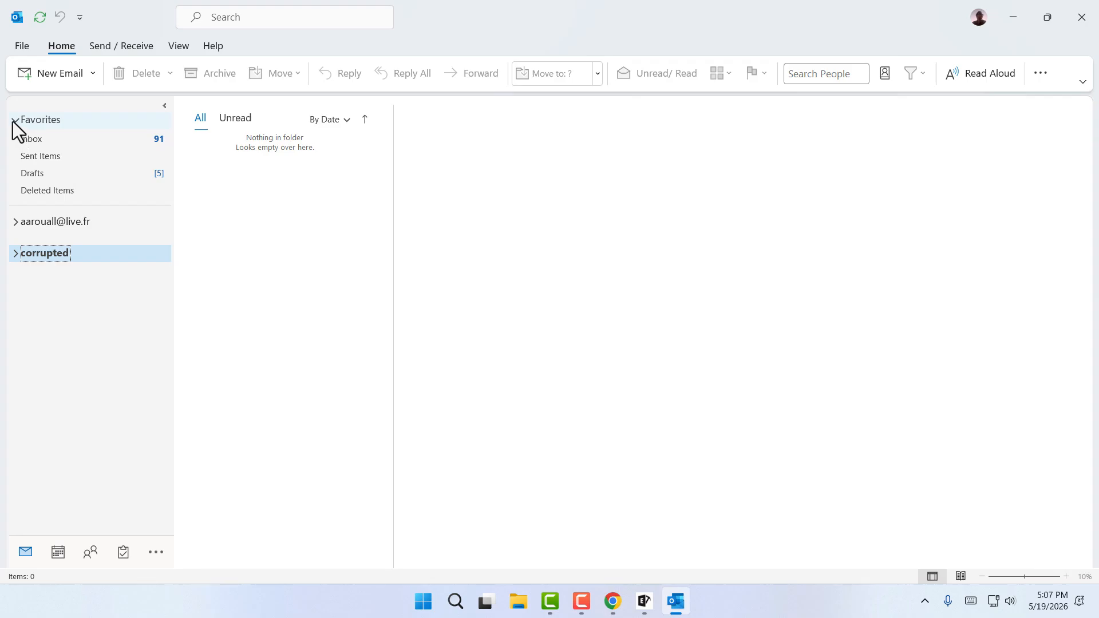
left_click(13, 122)
left_click(13, 122)
left_click(16, 222)
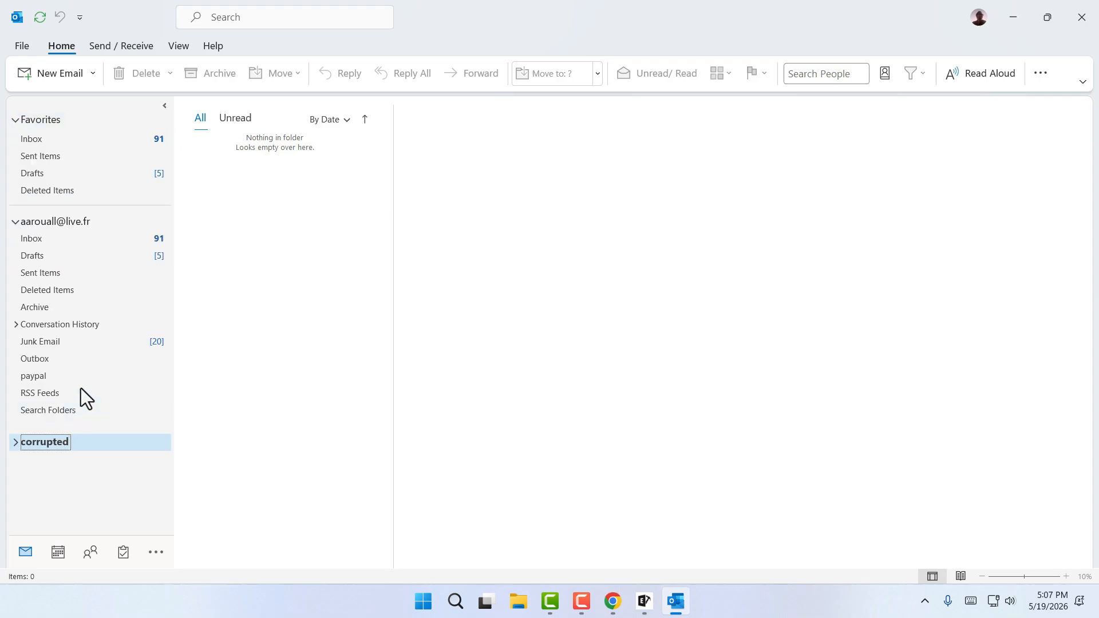
left_click(15, 221)
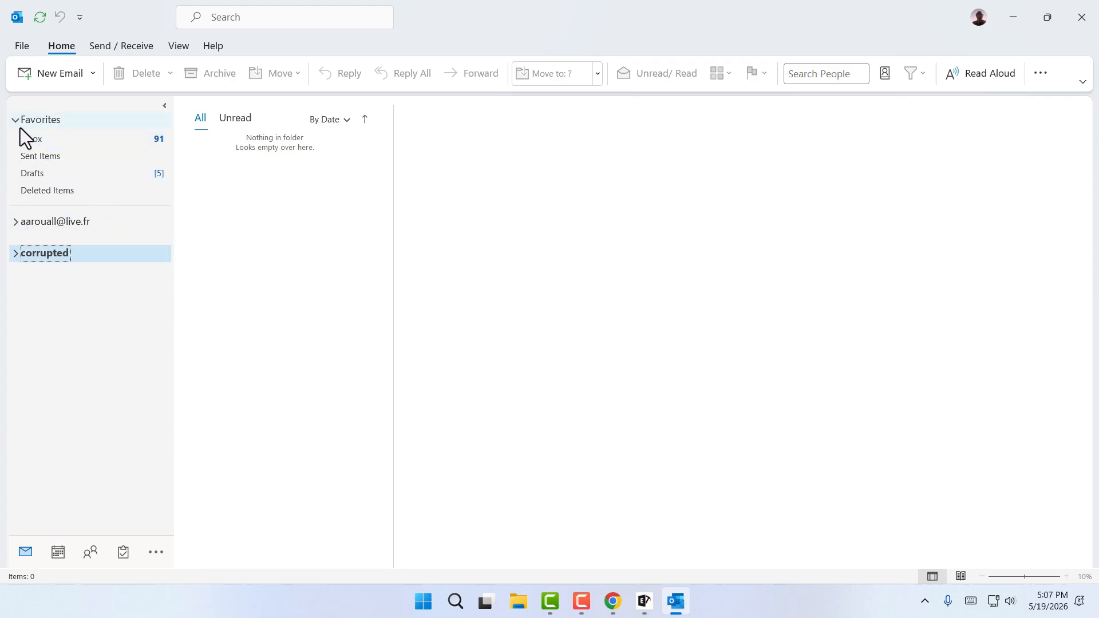
left_click(12, 121)
left_click(13, 121)
left_click(16, 221)
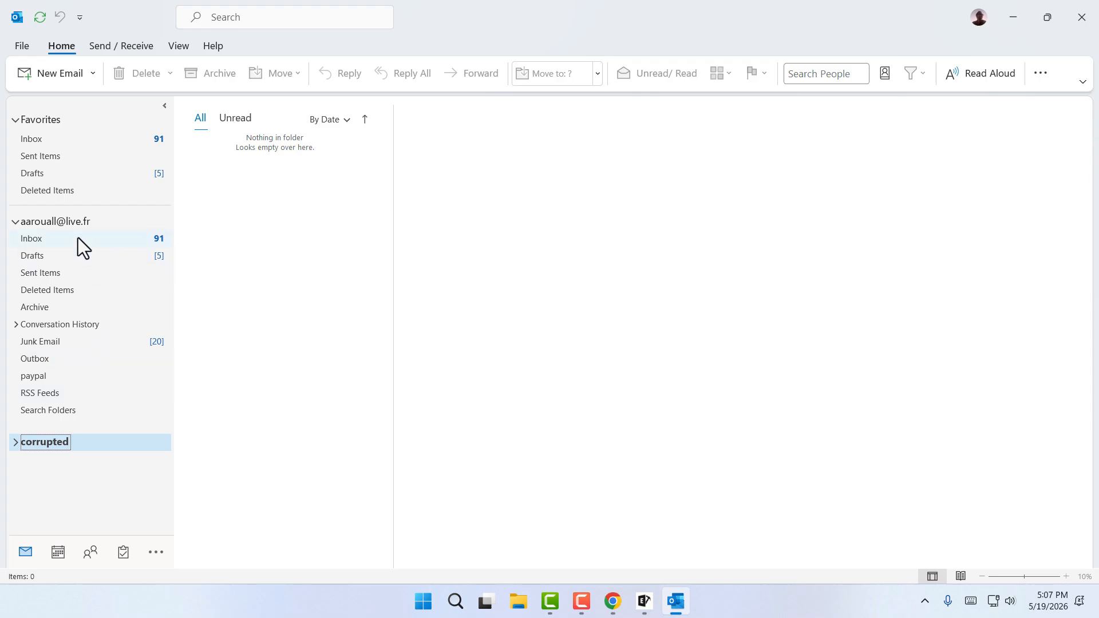
left_click(15, 220)
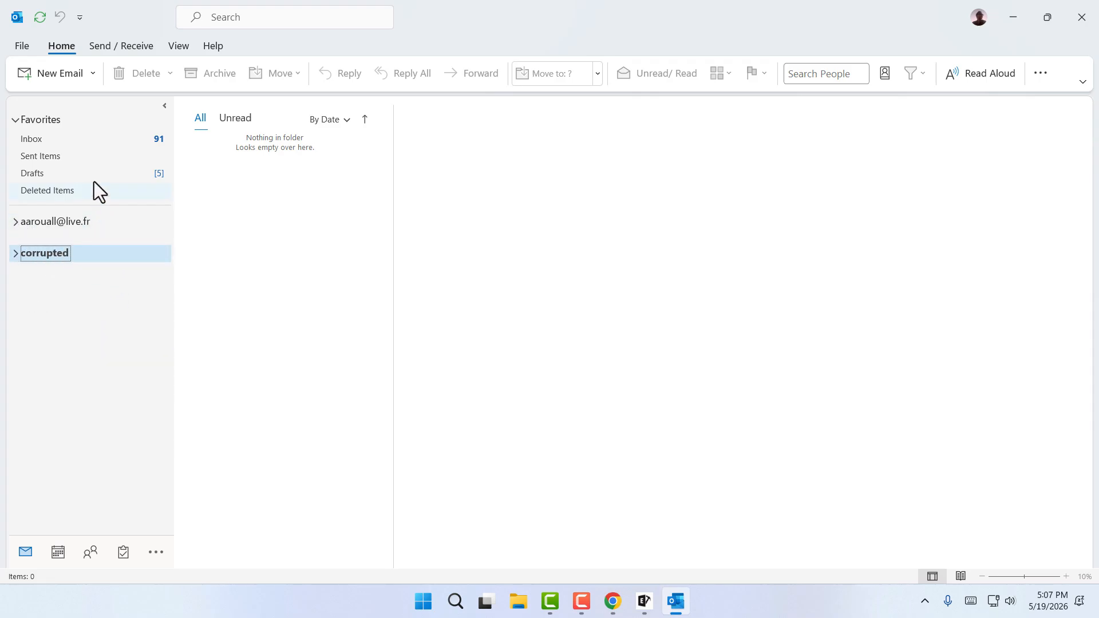
Check the folders under Favorites and the e-mail account again, leaving both groups collapsed
left_click(13, 121)
left_click(12, 121)
left_click(16, 221)
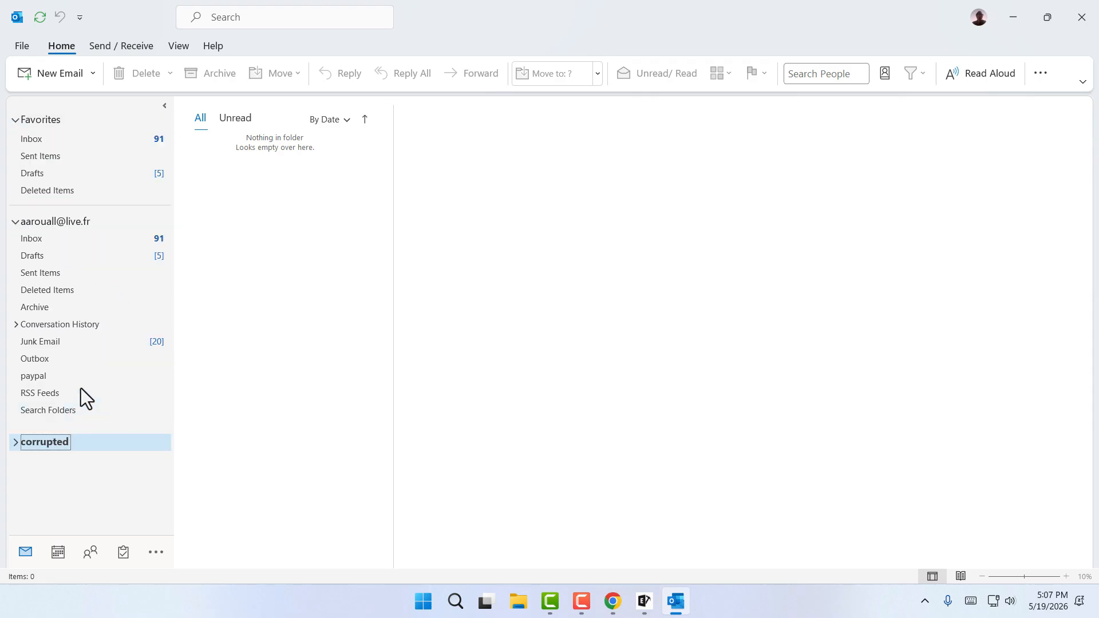
left_click(16, 222)
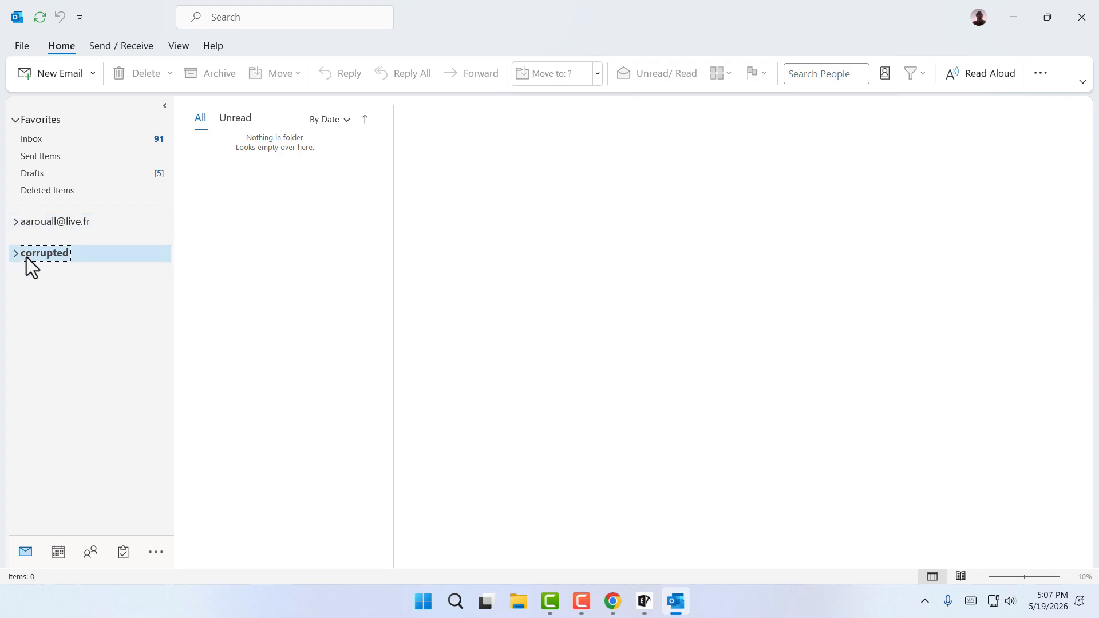
left_click(13, 121)
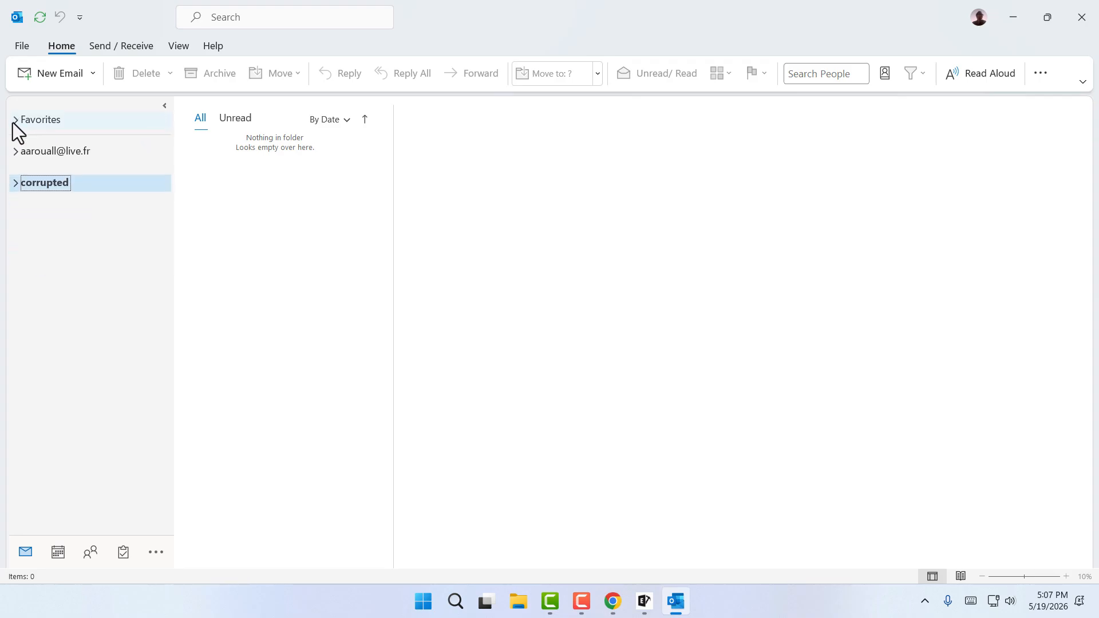
left_click(12, 121)
left_click(15, 221)
left_click(15, 221)
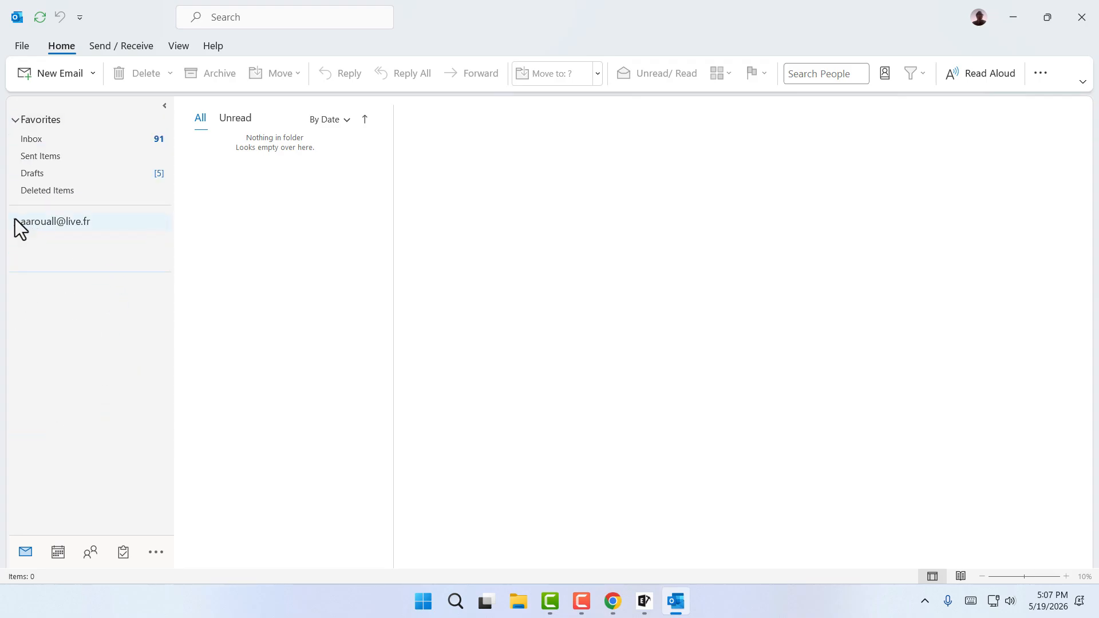
left_click(12, 121)
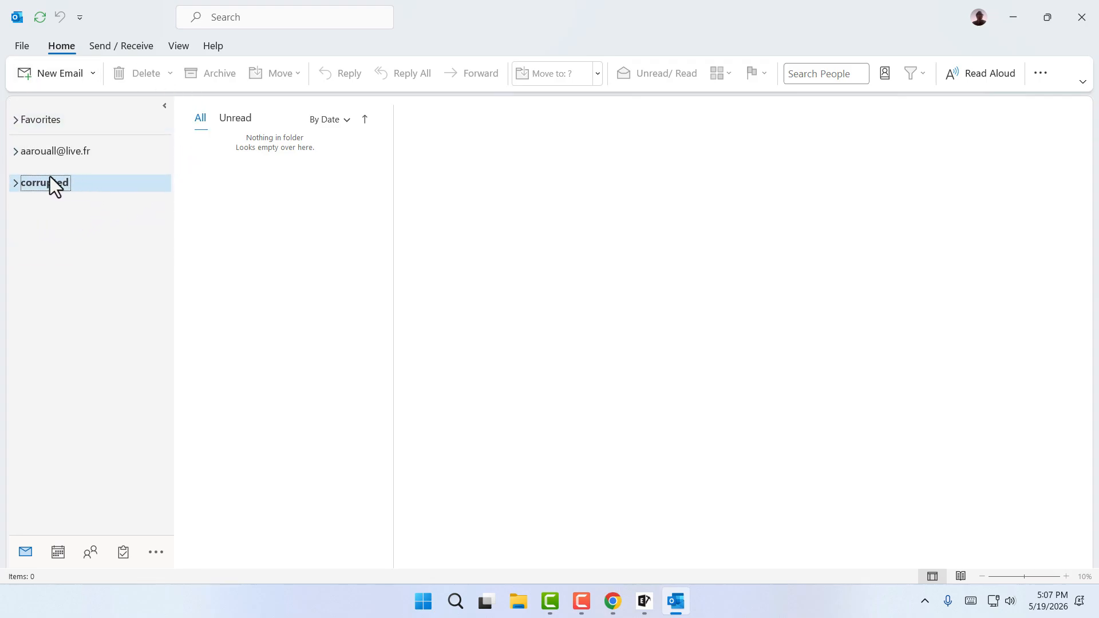
Expand the corrupted data file and read the Inbox message "In einem herben Rückschlag für Indische Diplomat", including its pictures
left_click(15, 182)
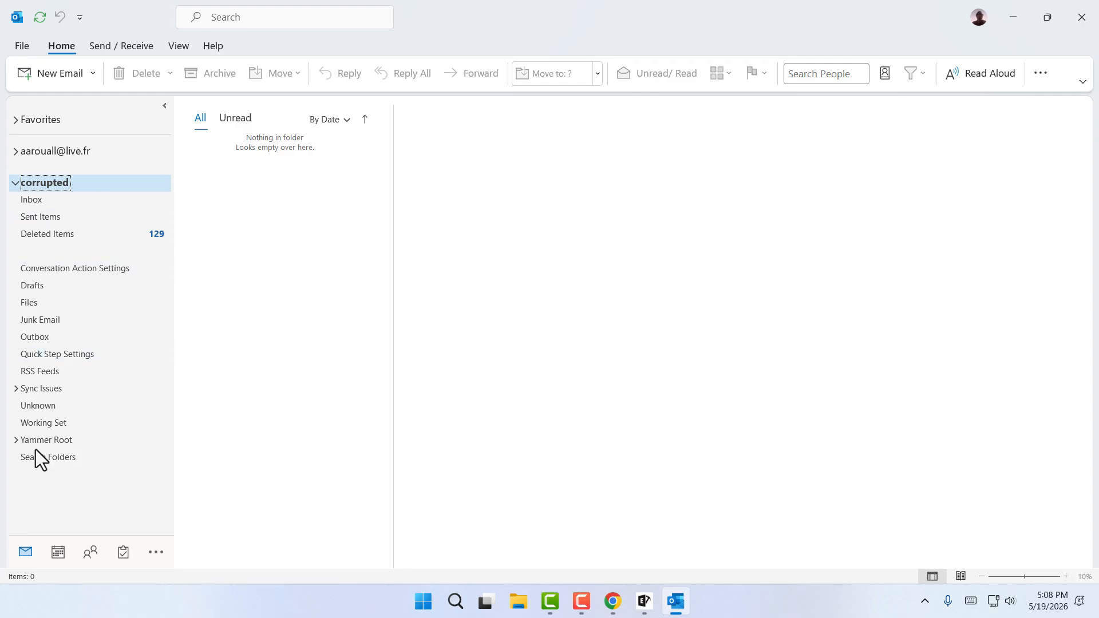
left_click(77, 204)
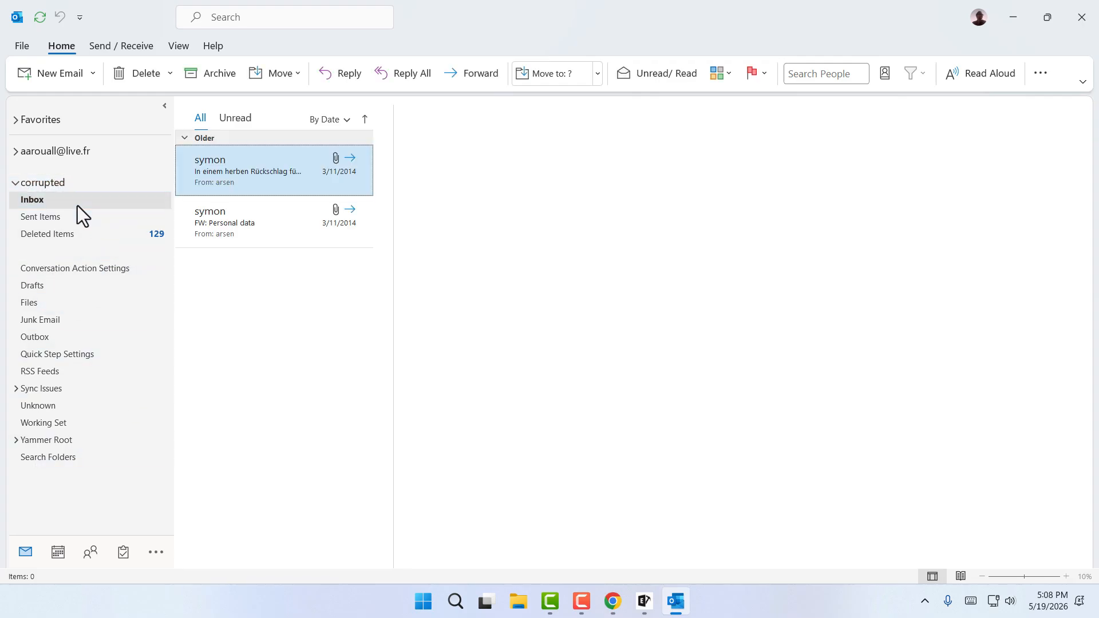
left_click(266, 170)
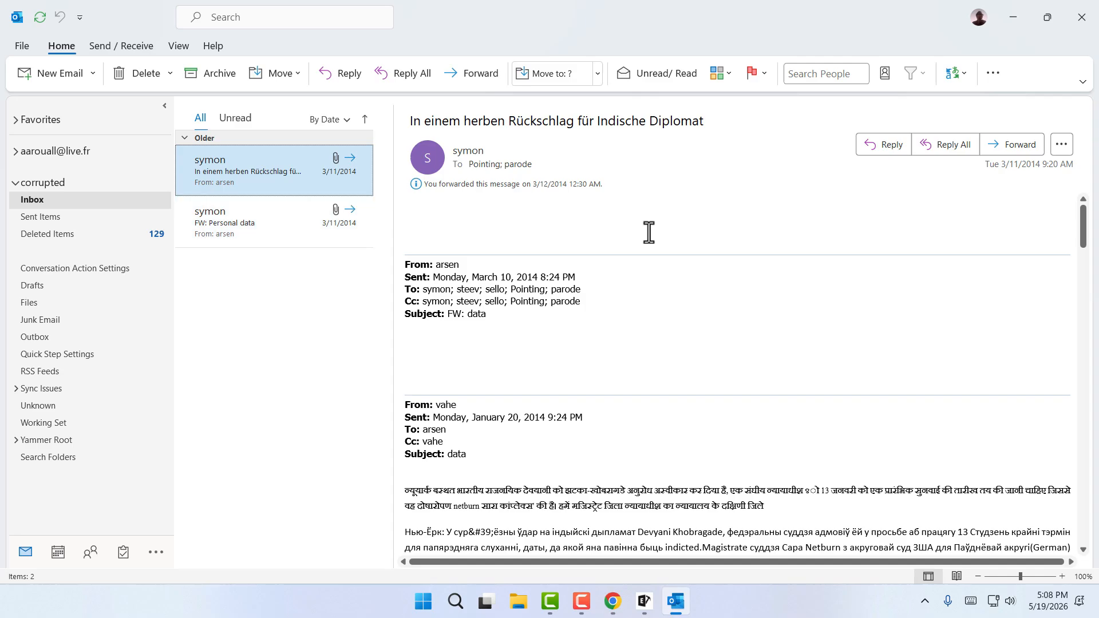
scroll(649, 394, "down", 4)
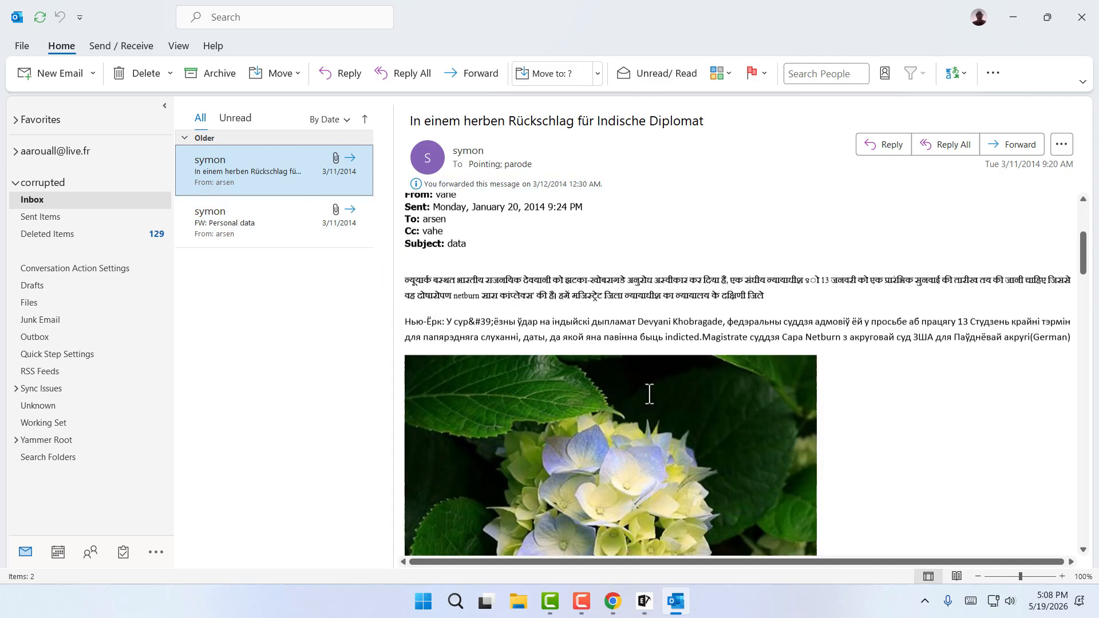
scroll(649, 394, "down", 4)
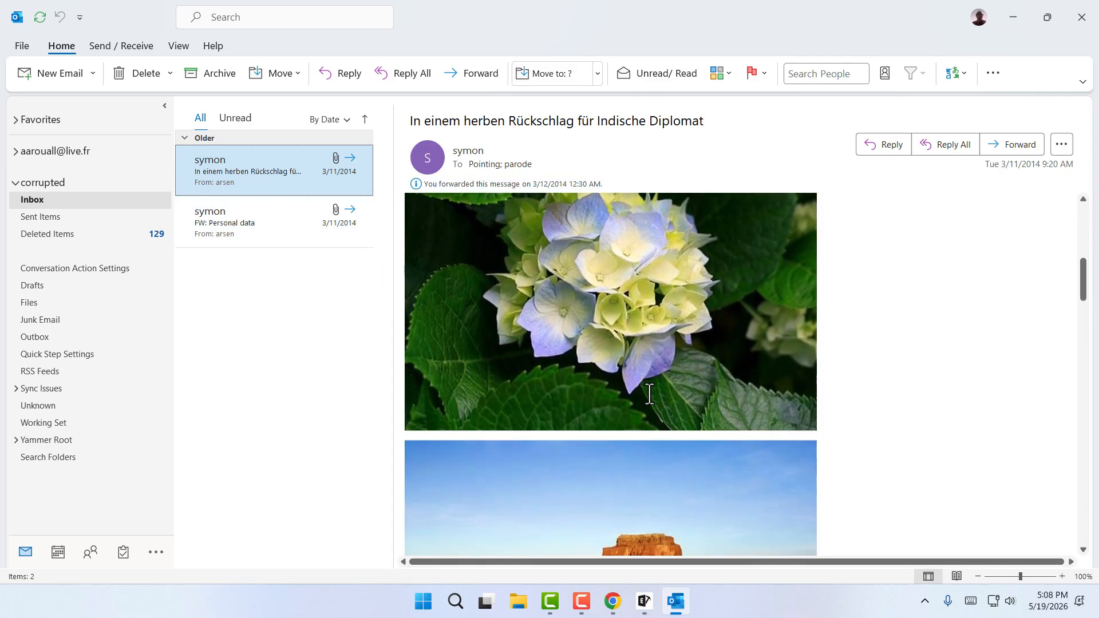
scroll(650, 394, "down", 4)
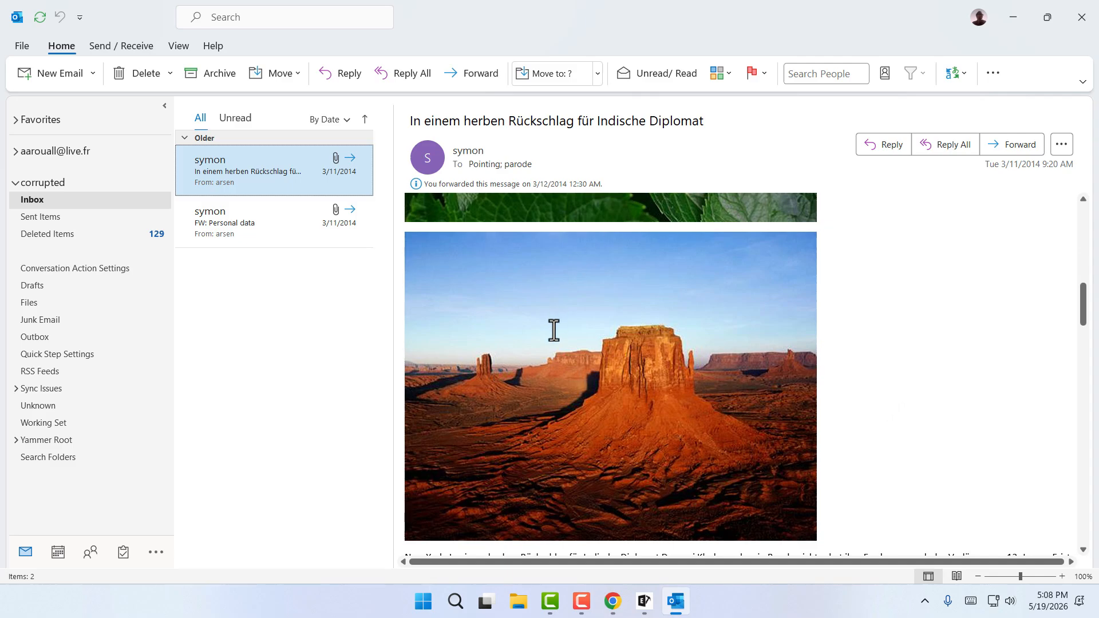
Read the "FW: Personal data" message in the corrupted data file's Inbox, including its embedded pictures
left_click(248, 224)
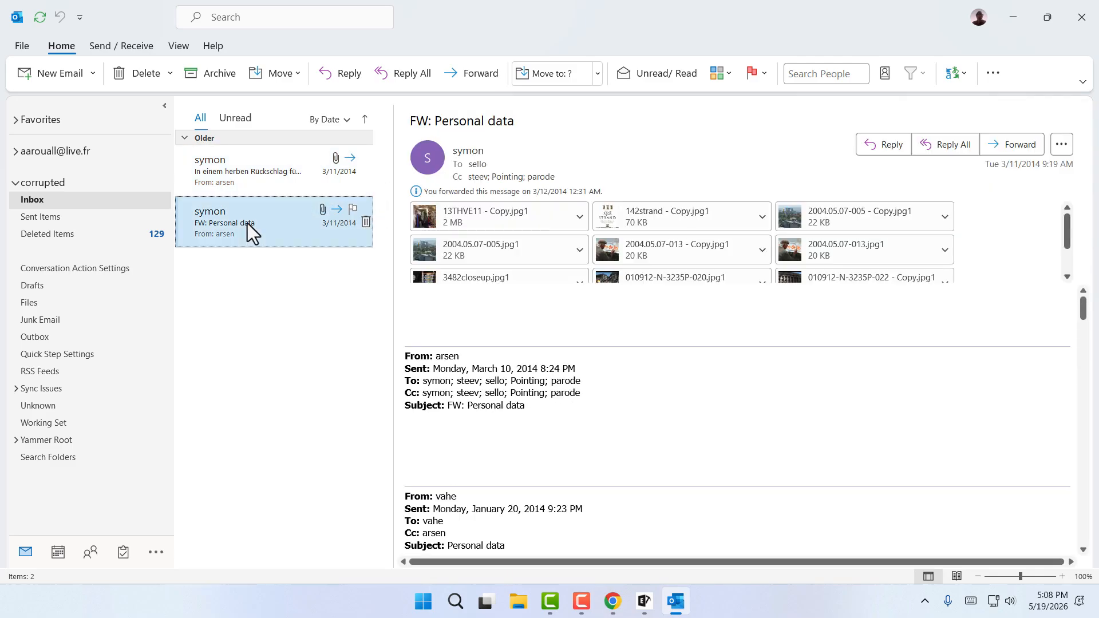
scroll(717, 389, "down", 2)
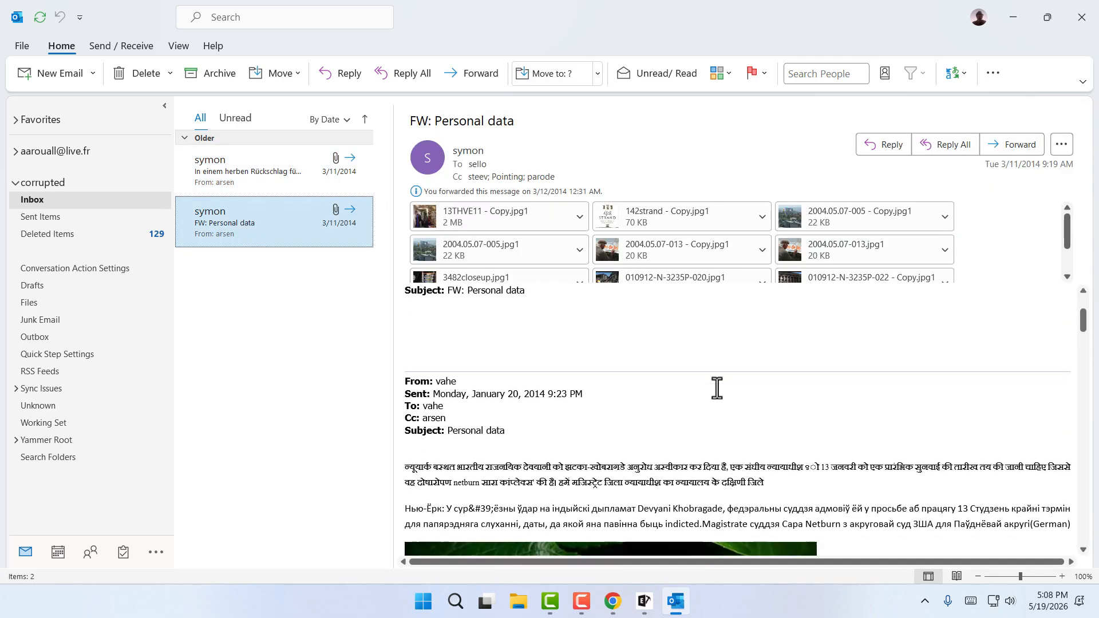
scroll(717, 388, "down", 10)
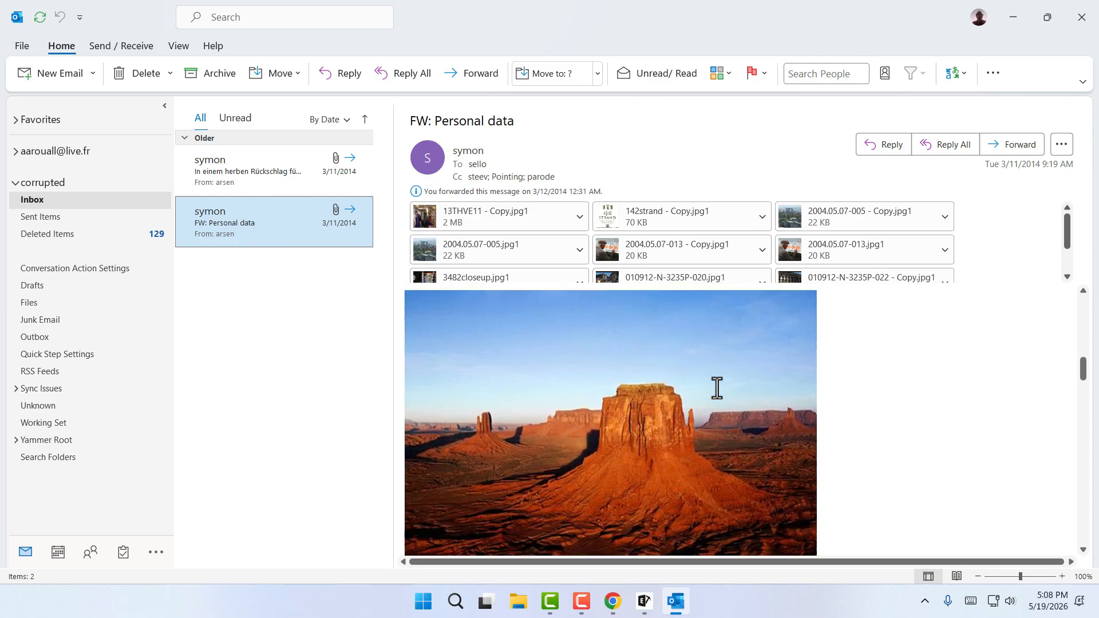
scroll(716, 388, "down", 2)
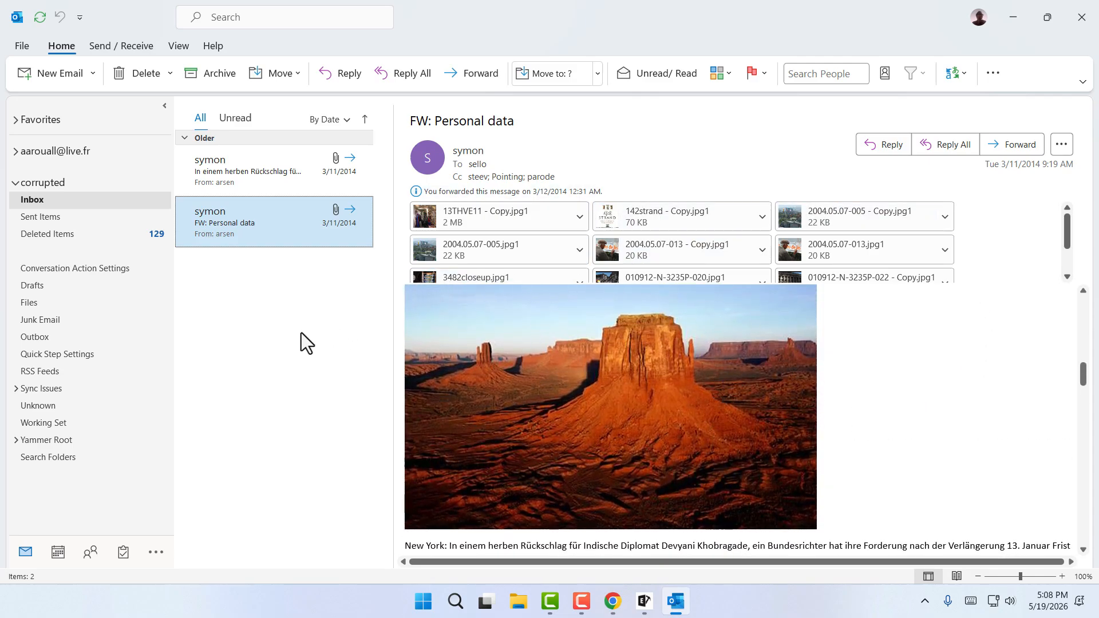
Browse the messages in Deleted Items of the corrupted data file and collapse the data file
left_click(90, 235)
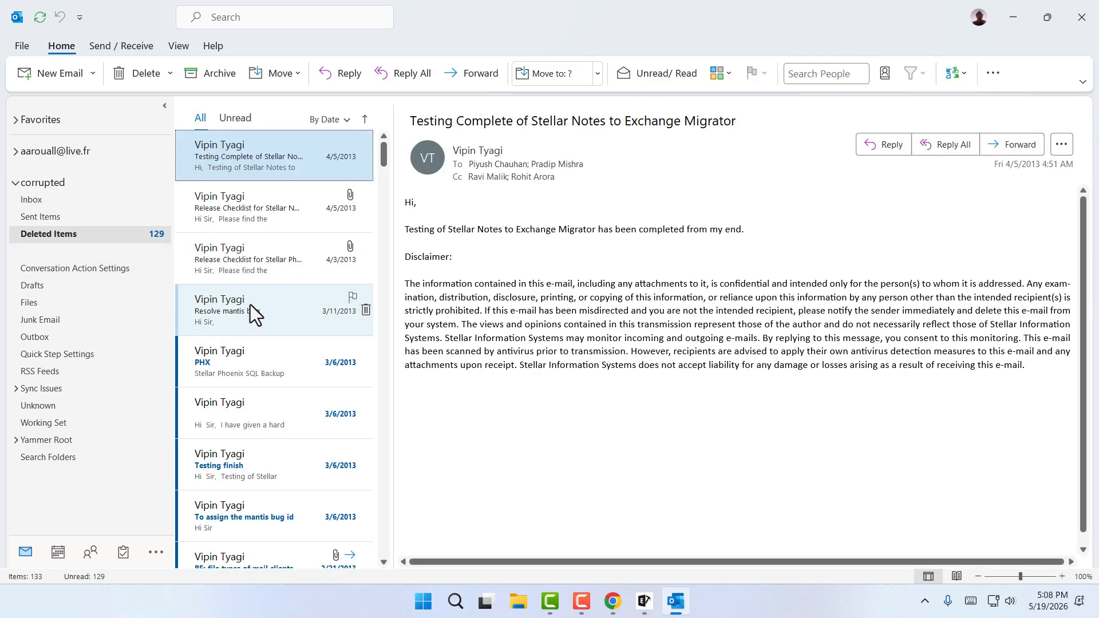
scroll(259, 454, "down", 2)
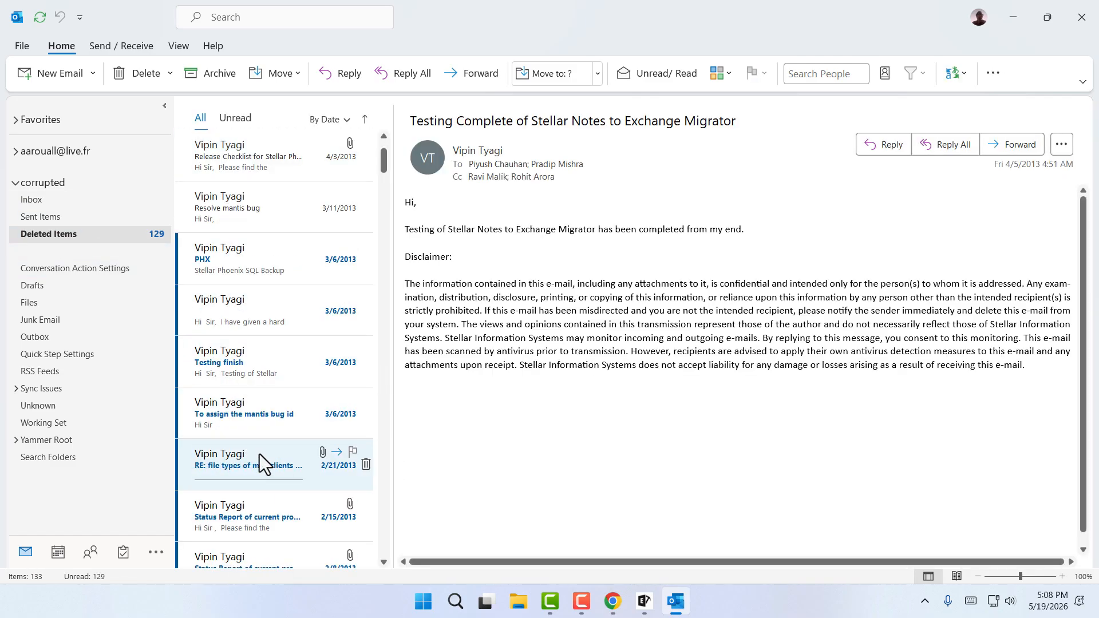
scroll(259, 455, "up", 2)
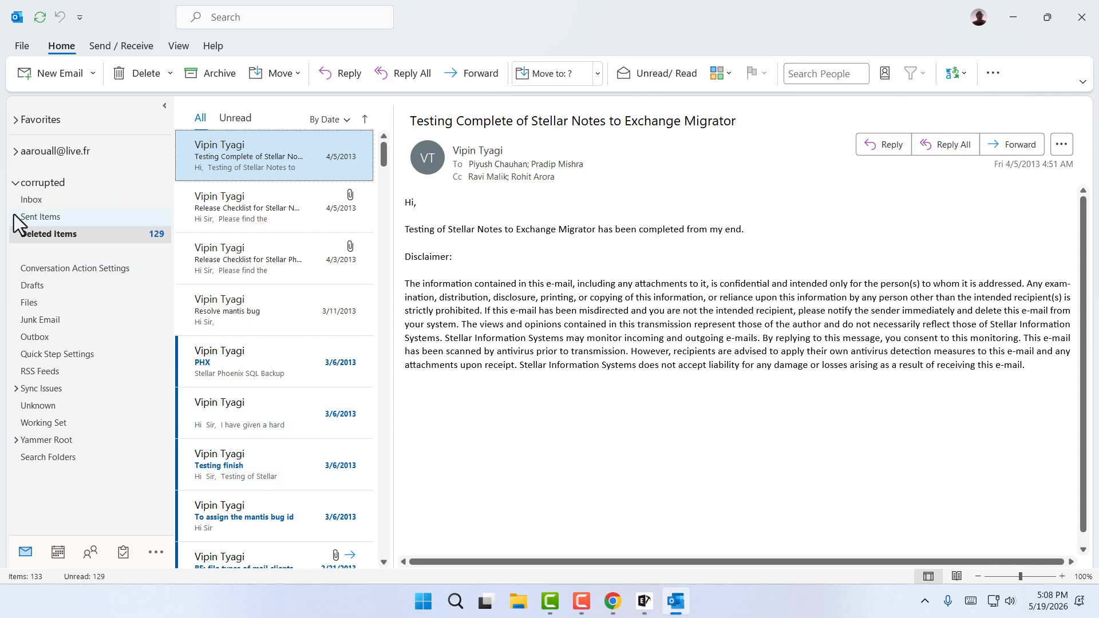
left_click(17, 185)
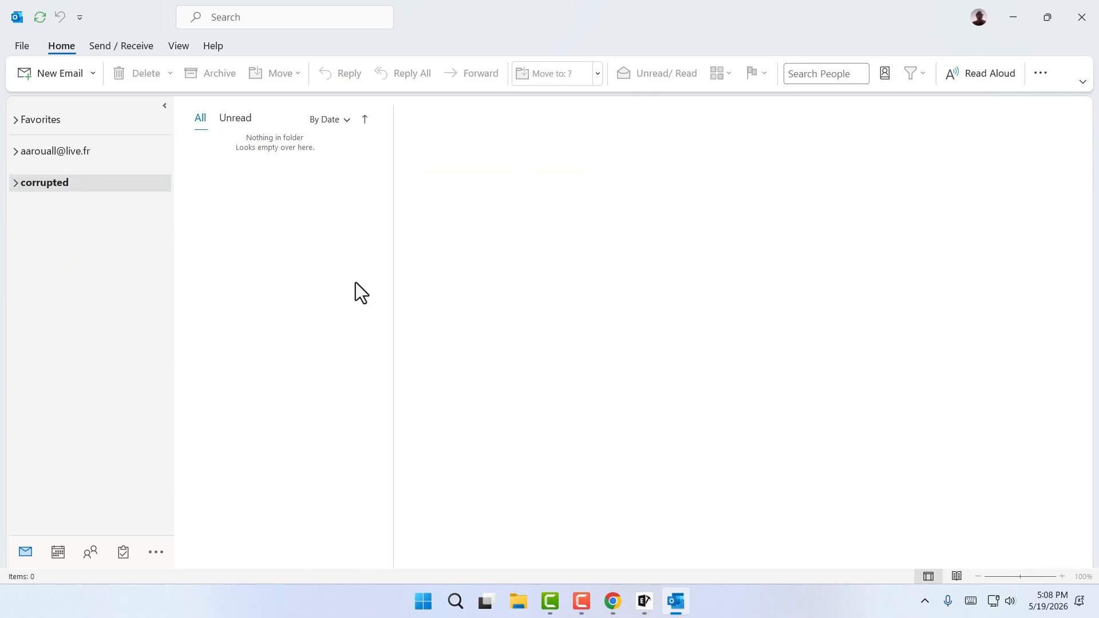
Switch to Stellar Repair for Exchange and check the Inbox of the corrupted1 mailbox, leaving the mailbox collapsed
left_click(1066, 23)
left_click(648, 600)
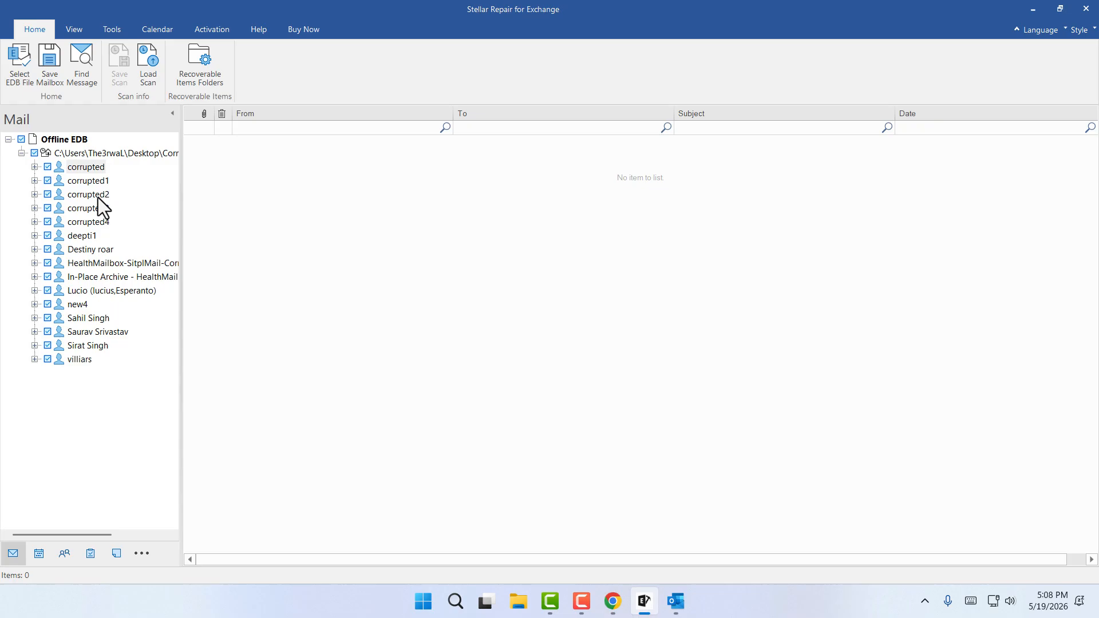
left_click(93, 182)
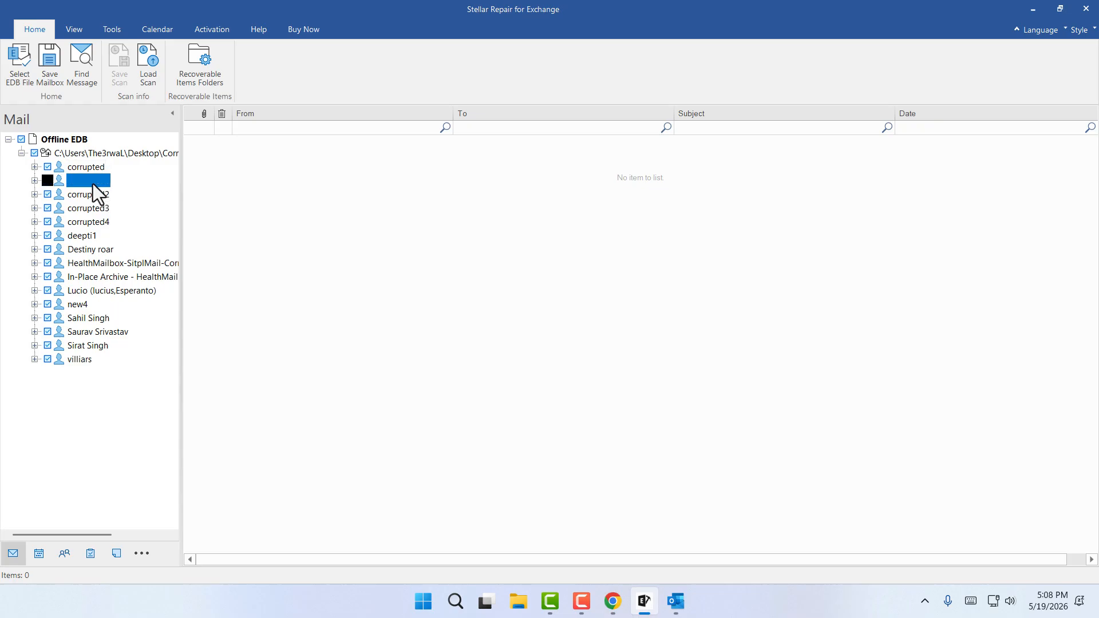
left_click(33, 181)
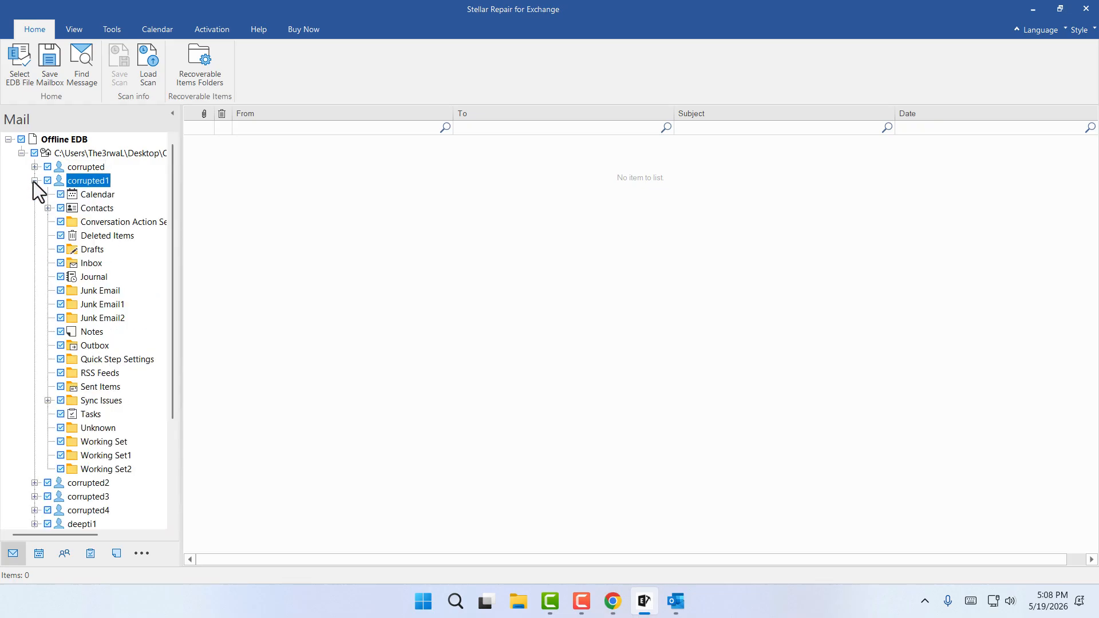
left_click(75, 265)
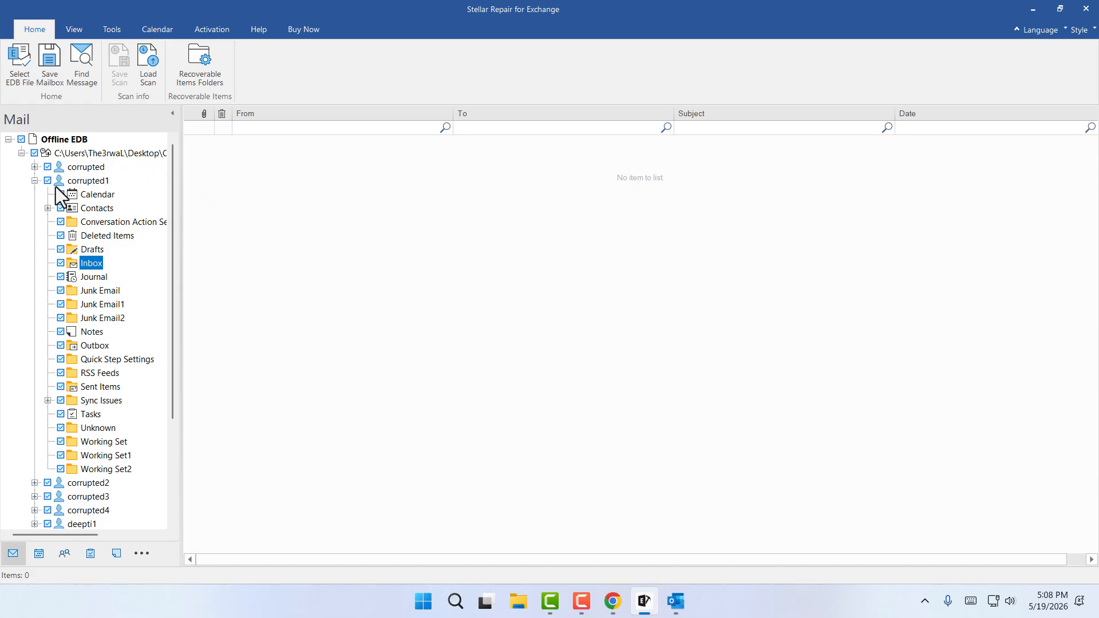
left_click(35, 182)
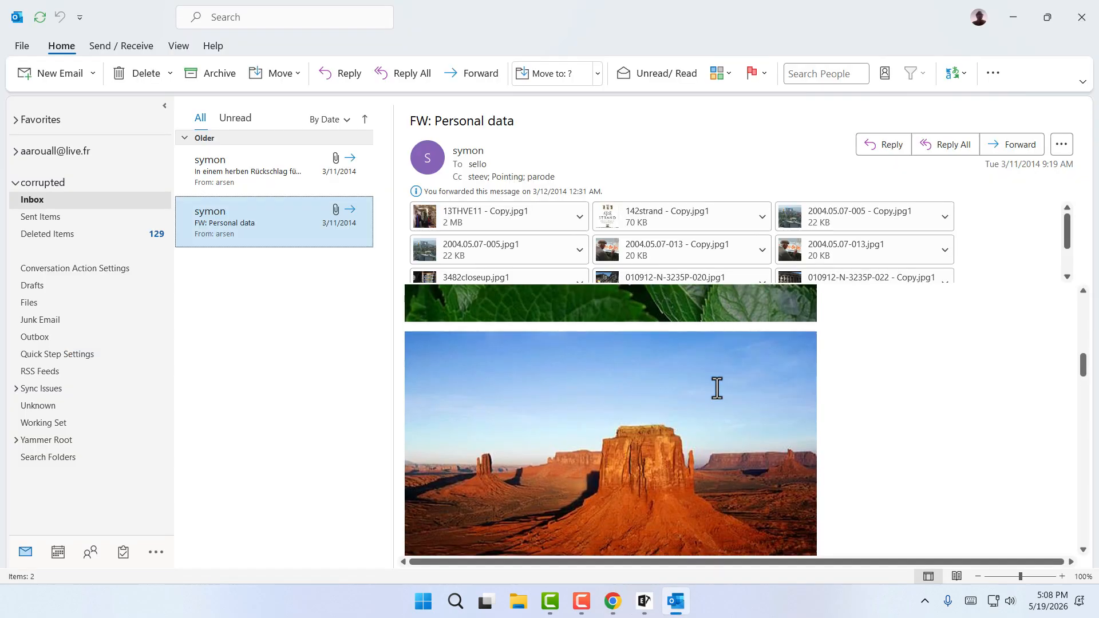
Review the "FW: Personal data" message and the Deleted Items list in Outlook, leaving the corrupted data file collapsed
scroll(716, 388, "down", 5)
scroll(717, 388, "up", 2)
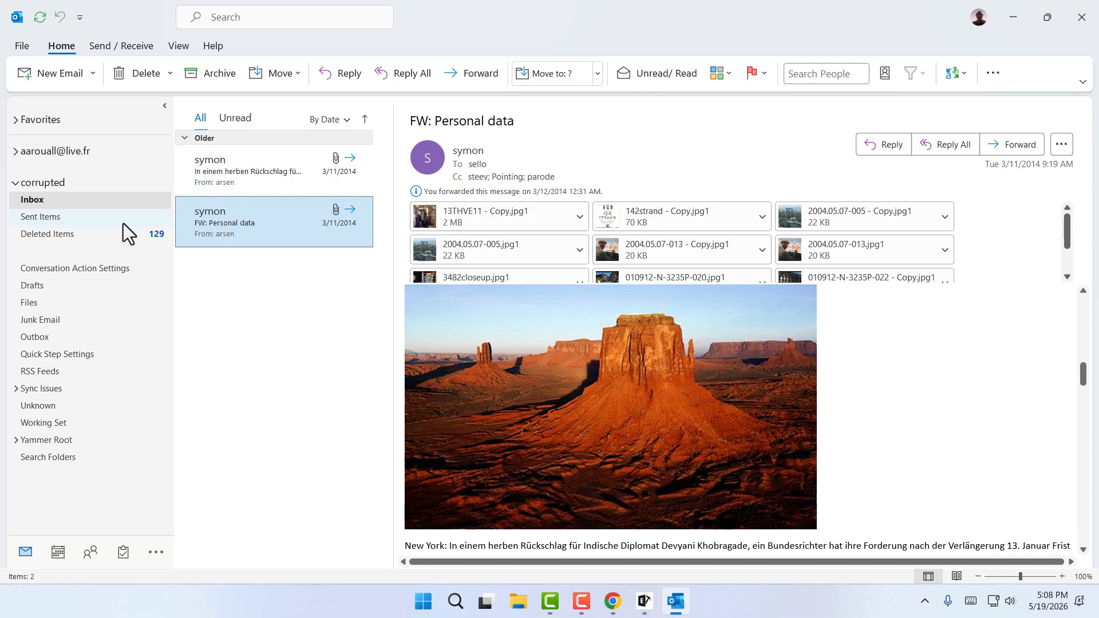
left_click(88, 234)
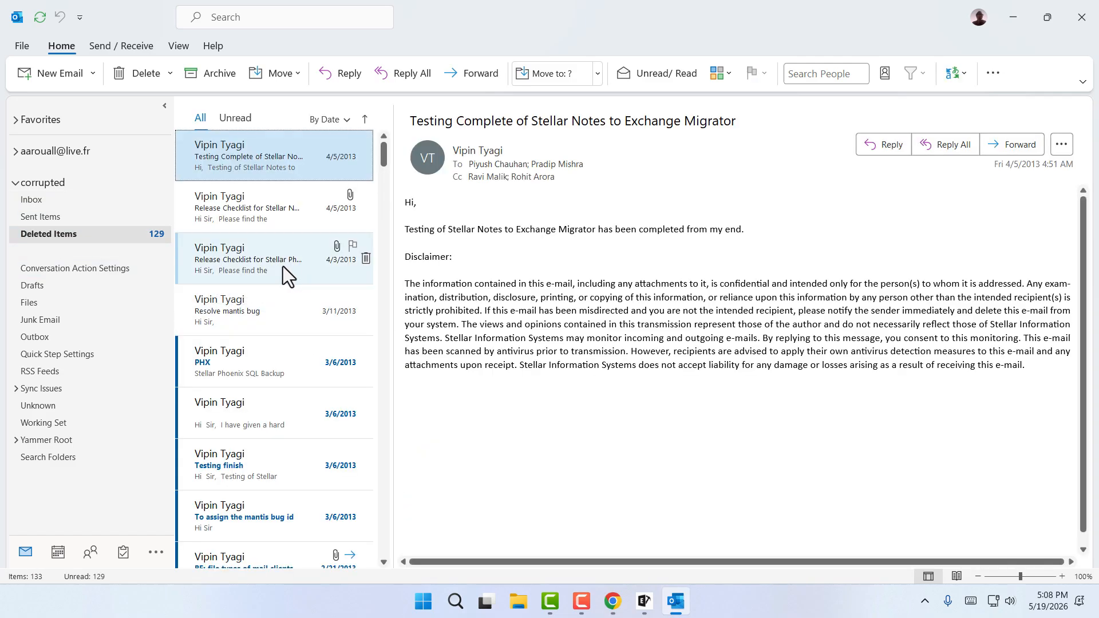
scroll(259, 455, "down", 2)
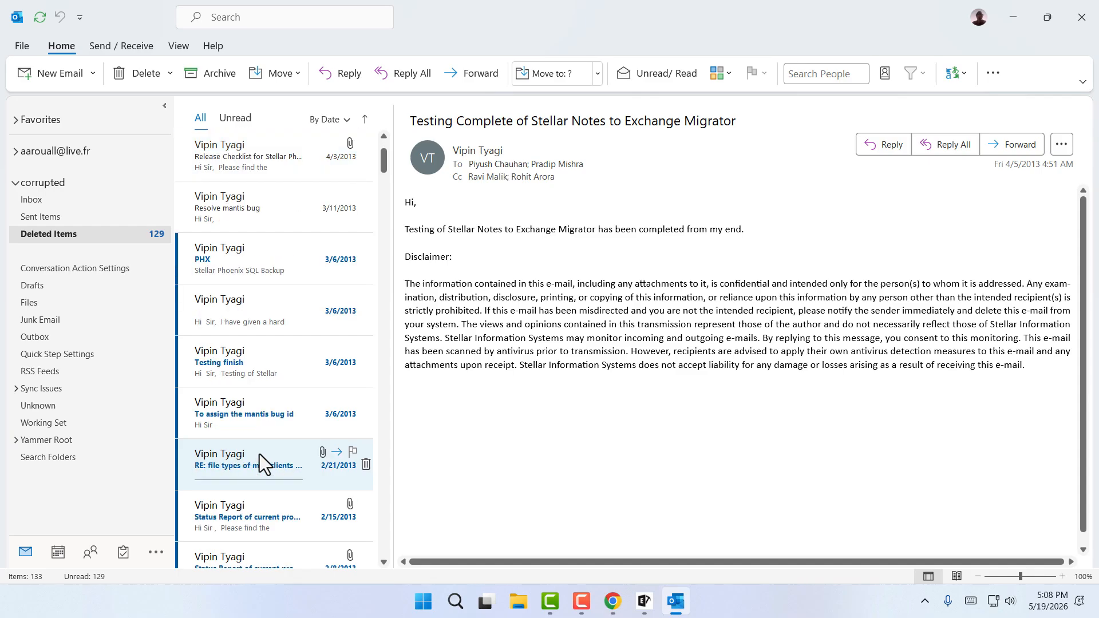
scroll(259, 455, "up", 2)
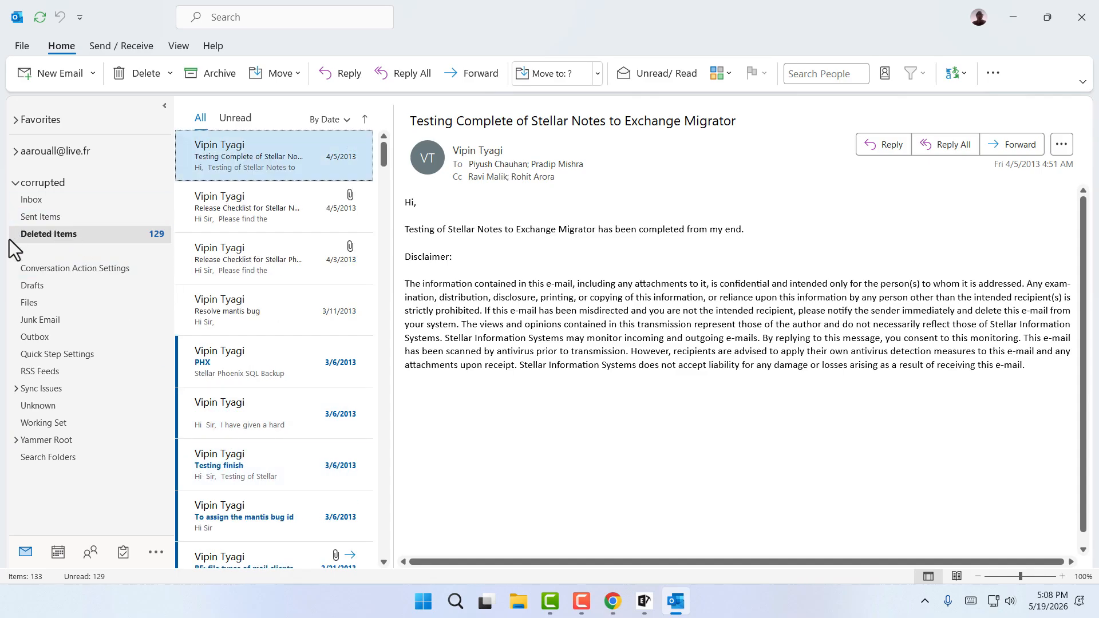
left_click(19, 187)
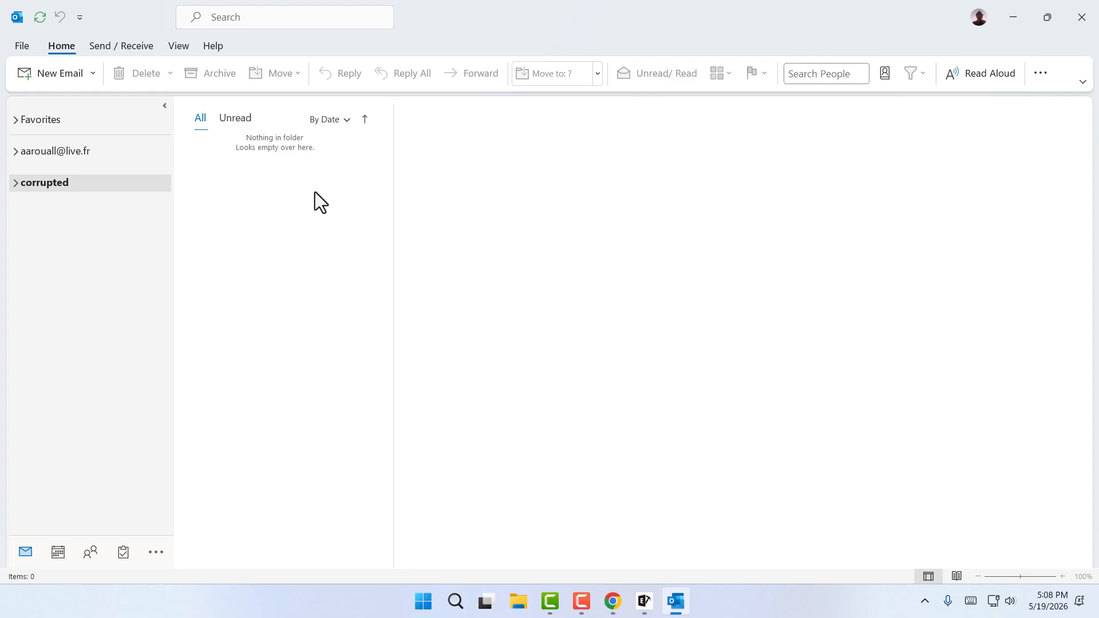
Minimize Outlook and switch back to Stellar Repair for Exchange
left_click(1006, 4)
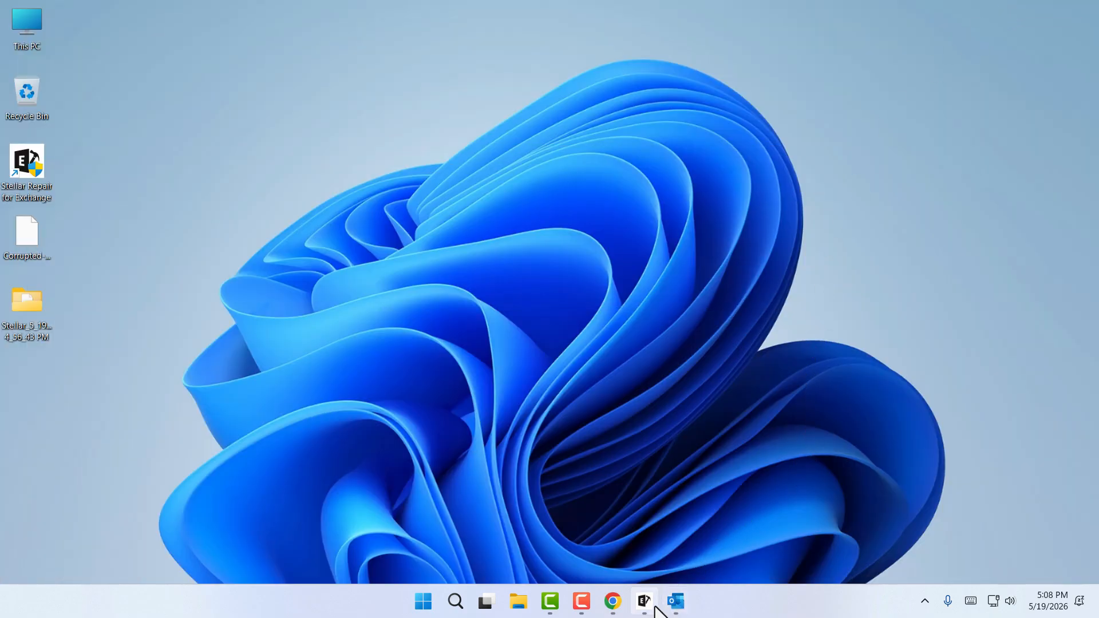
left_click(644, 601)
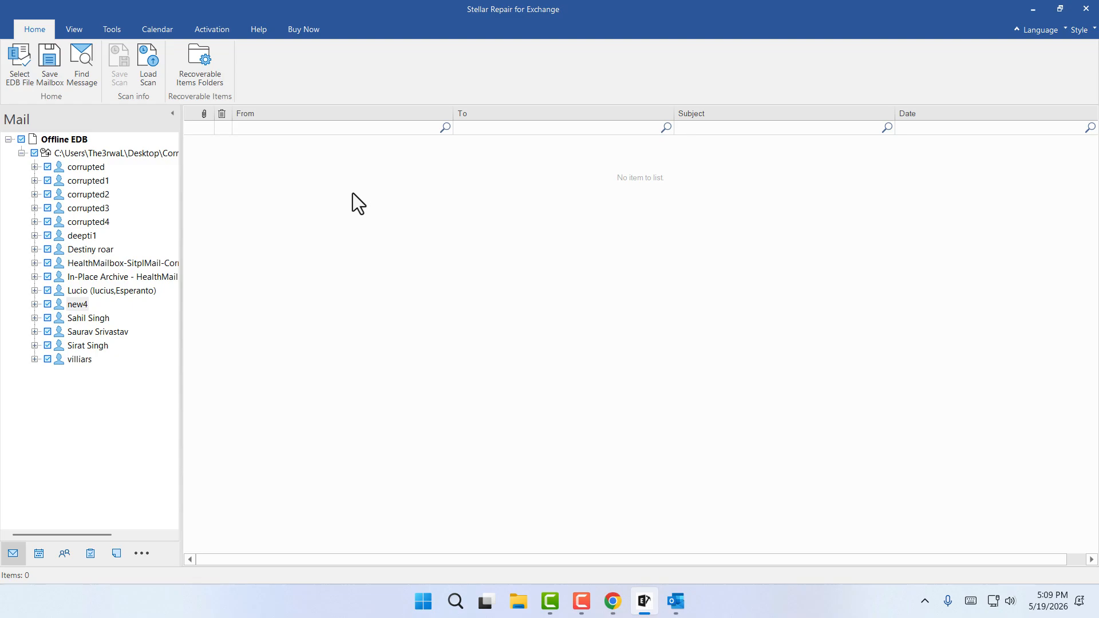
key("F10")
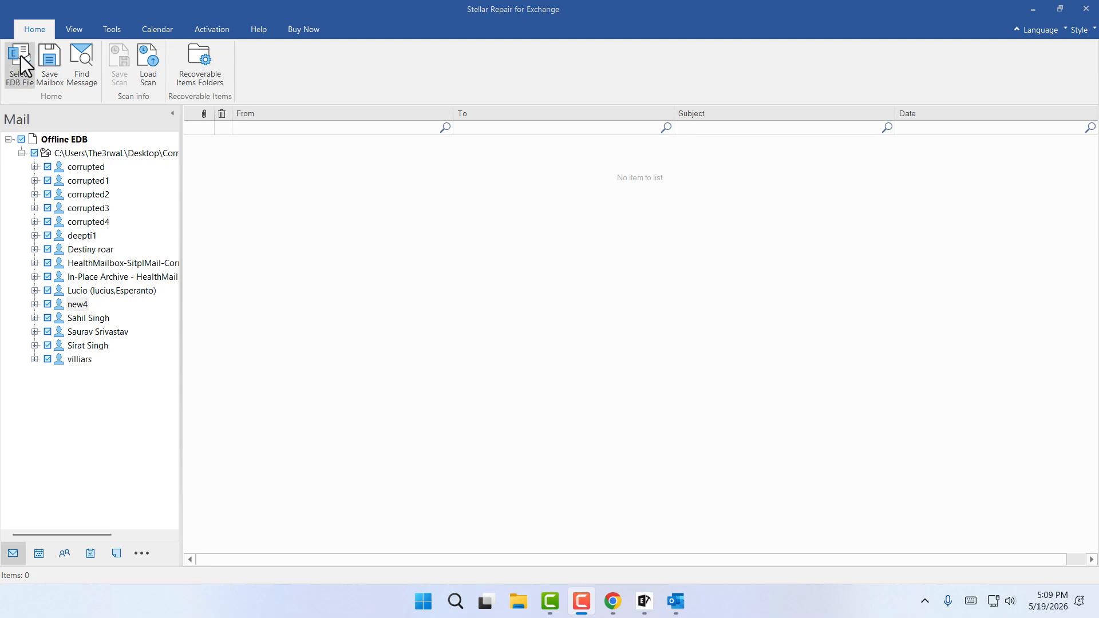
left_click(84, 33)
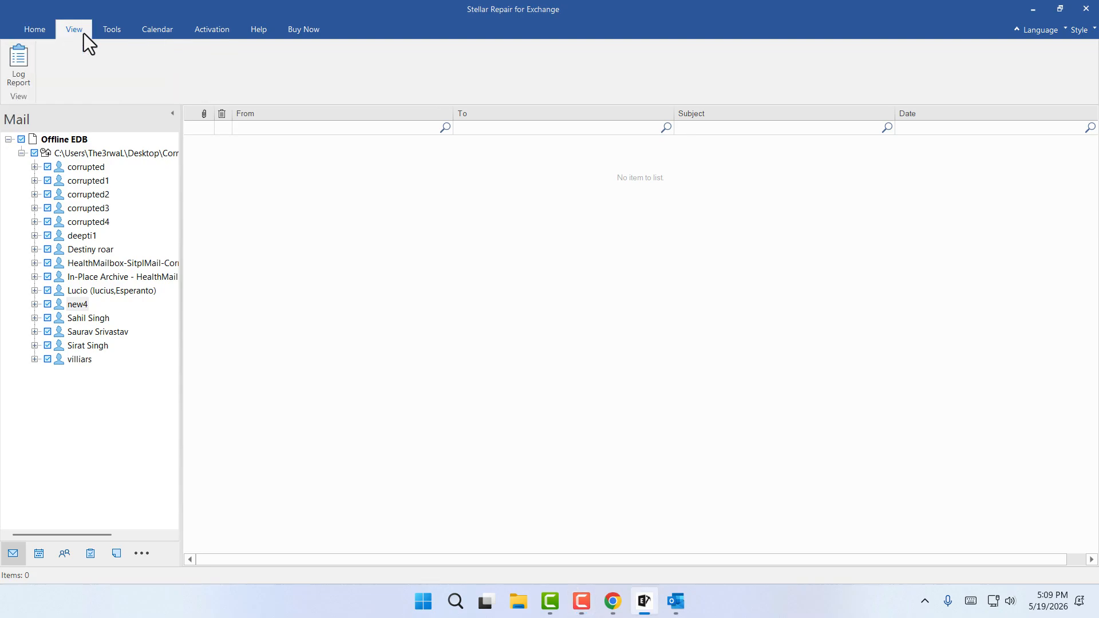
left_click(118, 30)
left_click(139, 30)
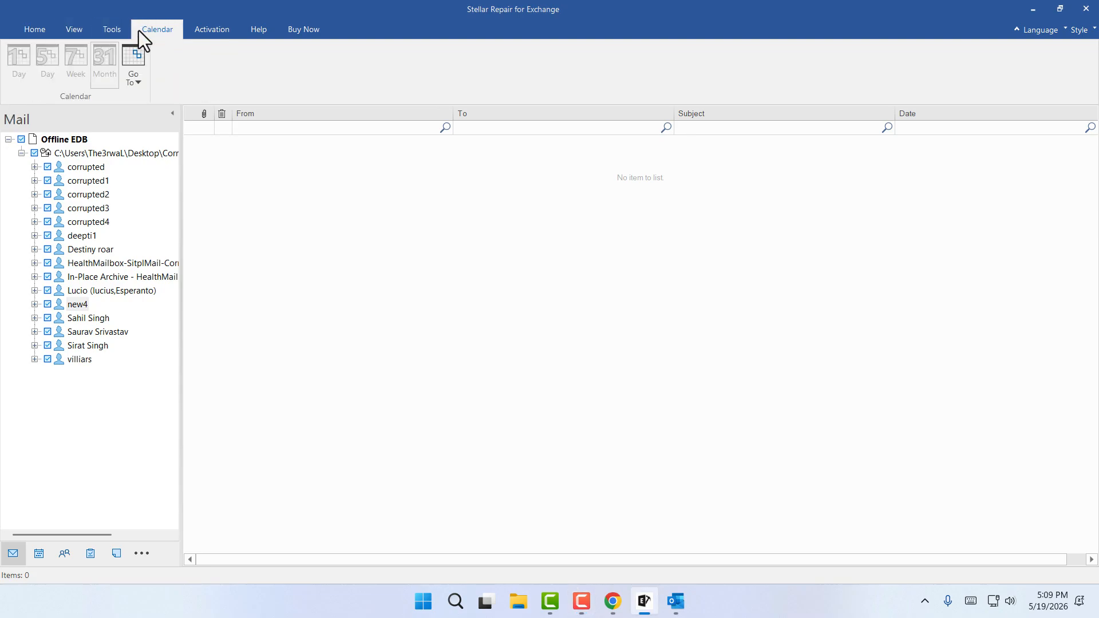
left_click(219, 32)
left_click(252, 29)
left_click(286, 32)
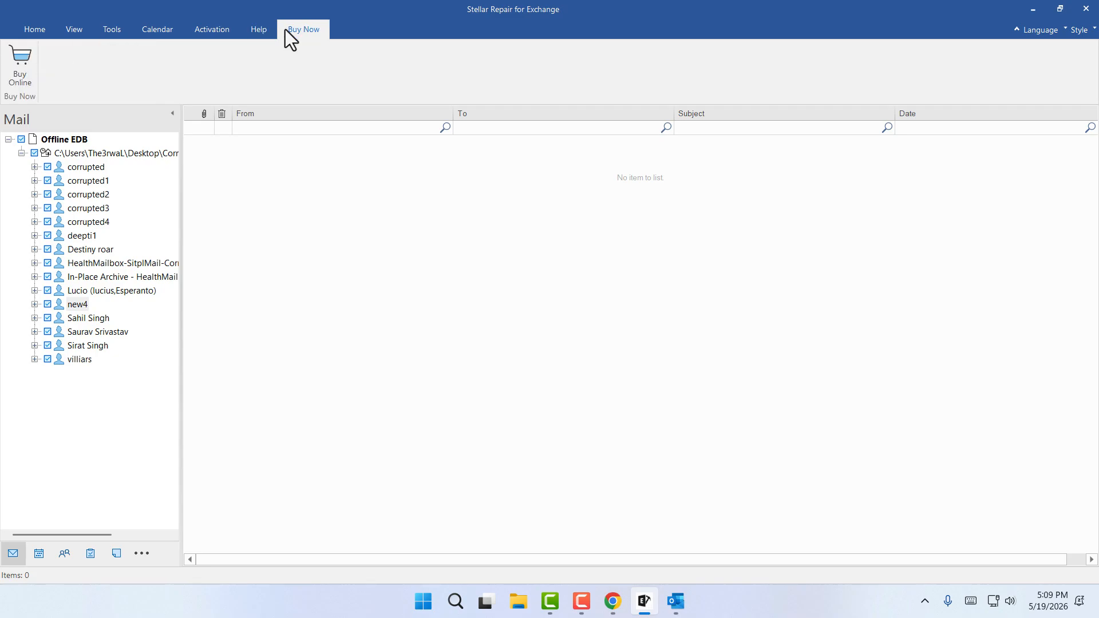
left_click(54, 33)
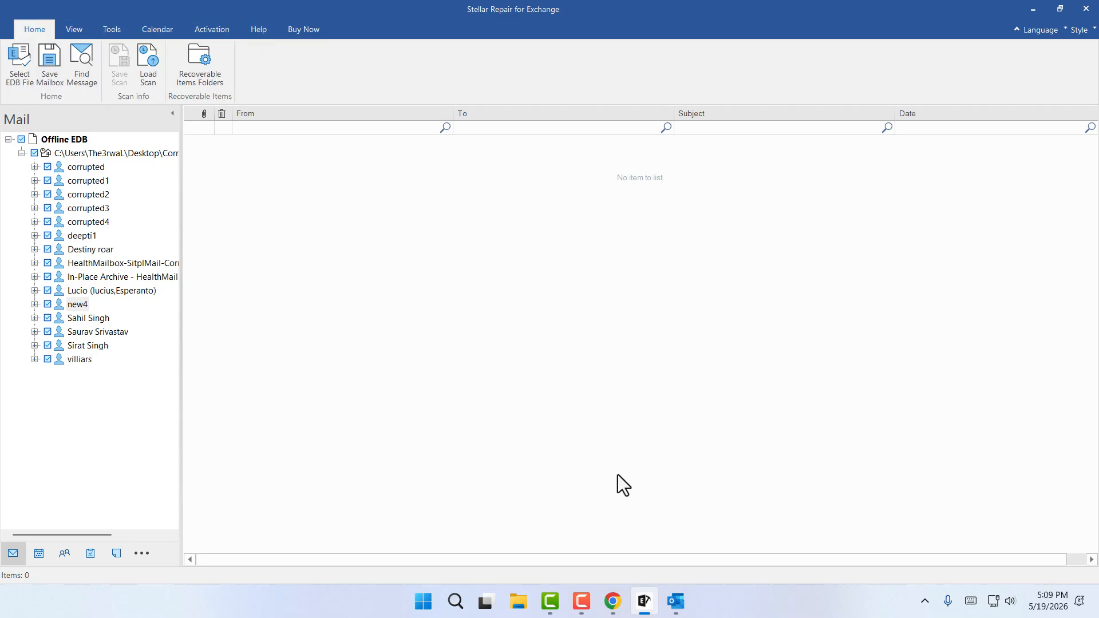